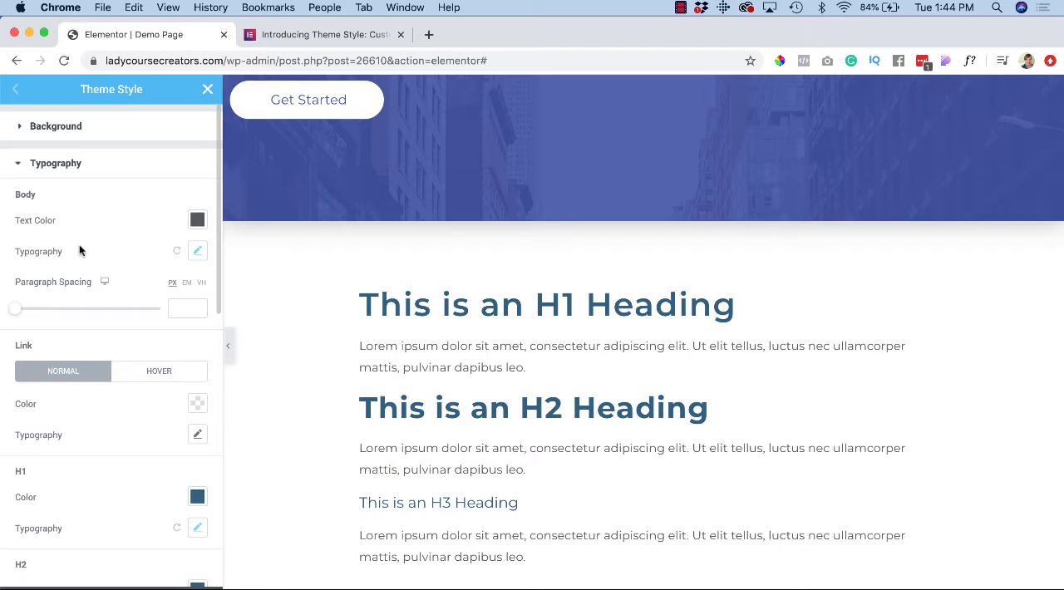
# Step: Look through the Theme Style options for typography, buttons, form fields and images
pyautogui.scroll(-10, 54, 283)
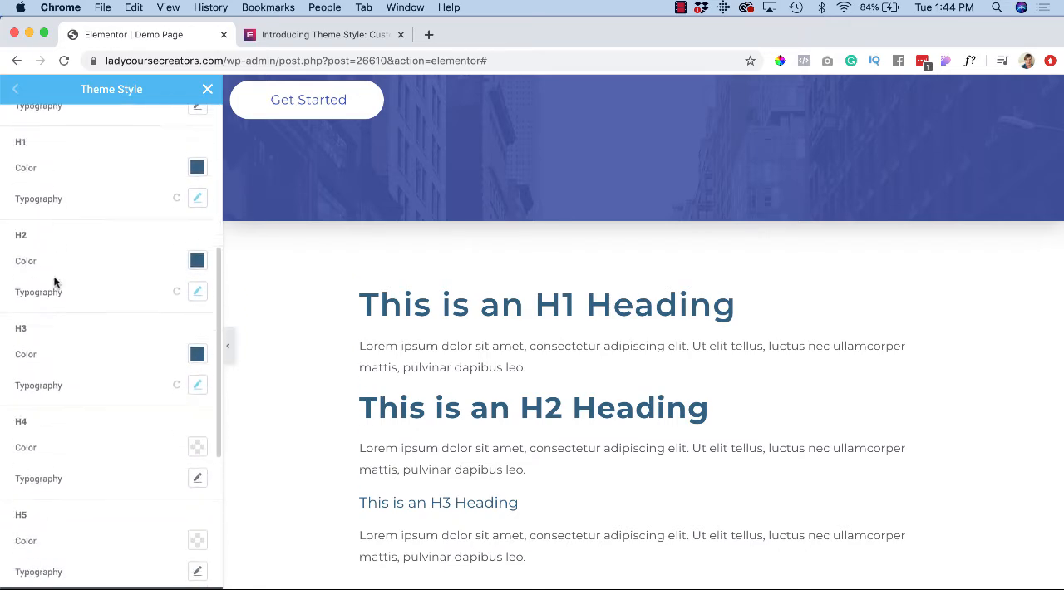
pyautogui.scroll(-3, 54, 283)
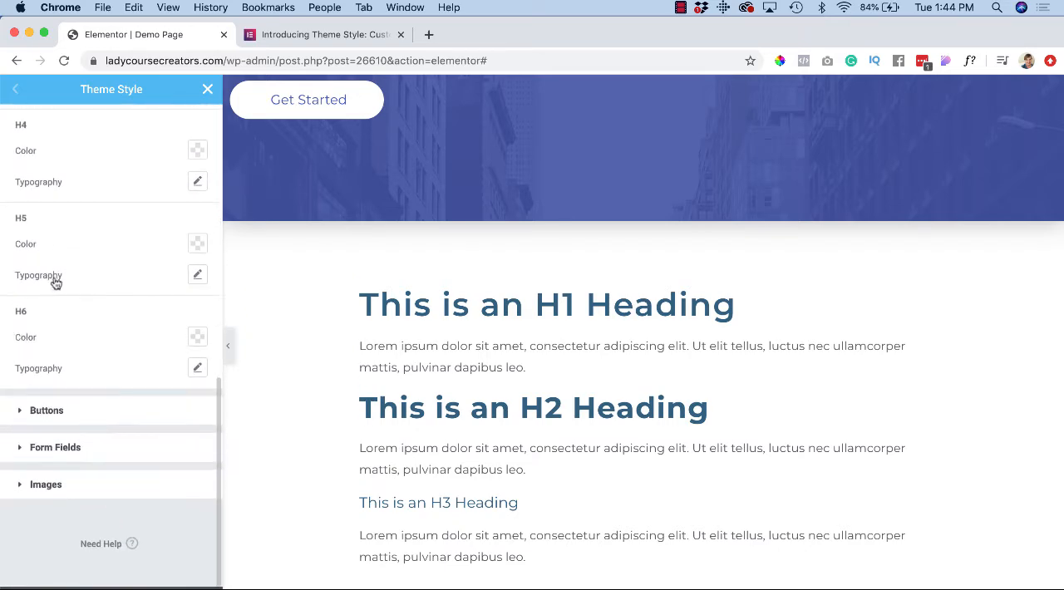
pyautogui.click(25, 410)
pyautogui.scroll(-1, 23, 408)
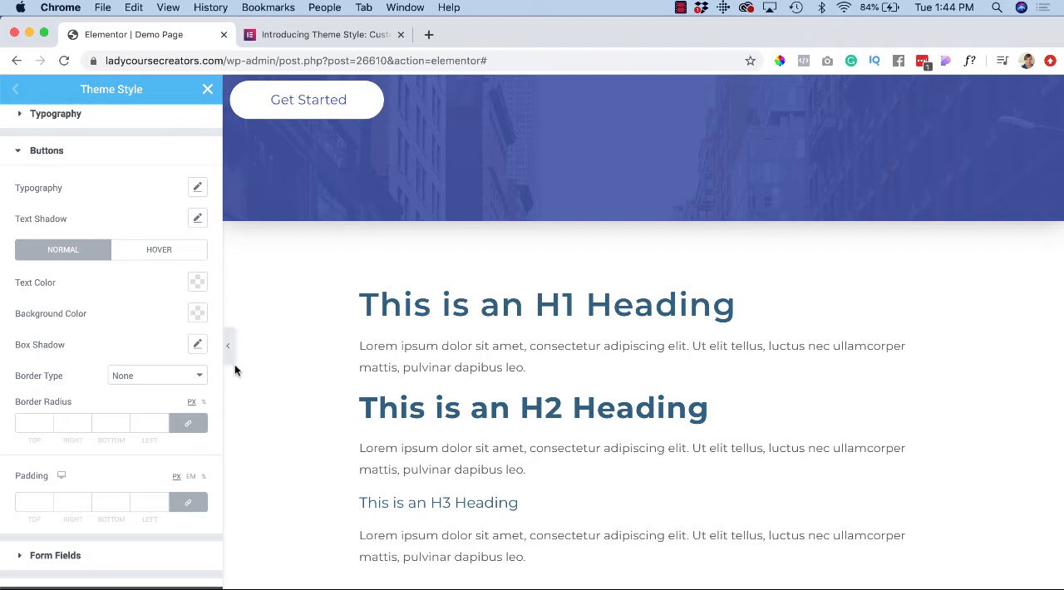
pyautogui.scroll(-3, 67, 399)
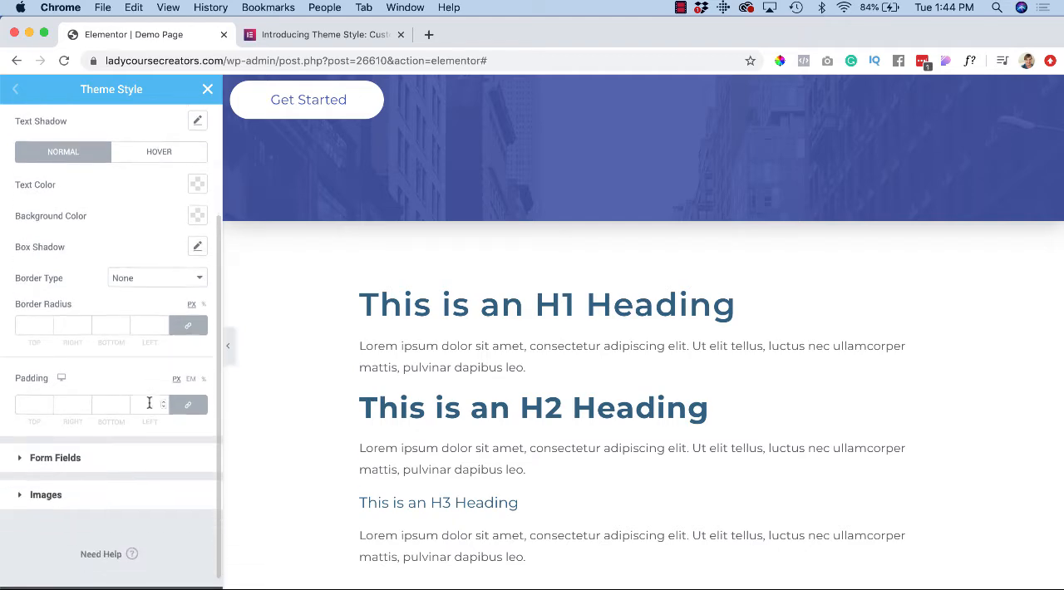
pyautogui.click(24, 450)
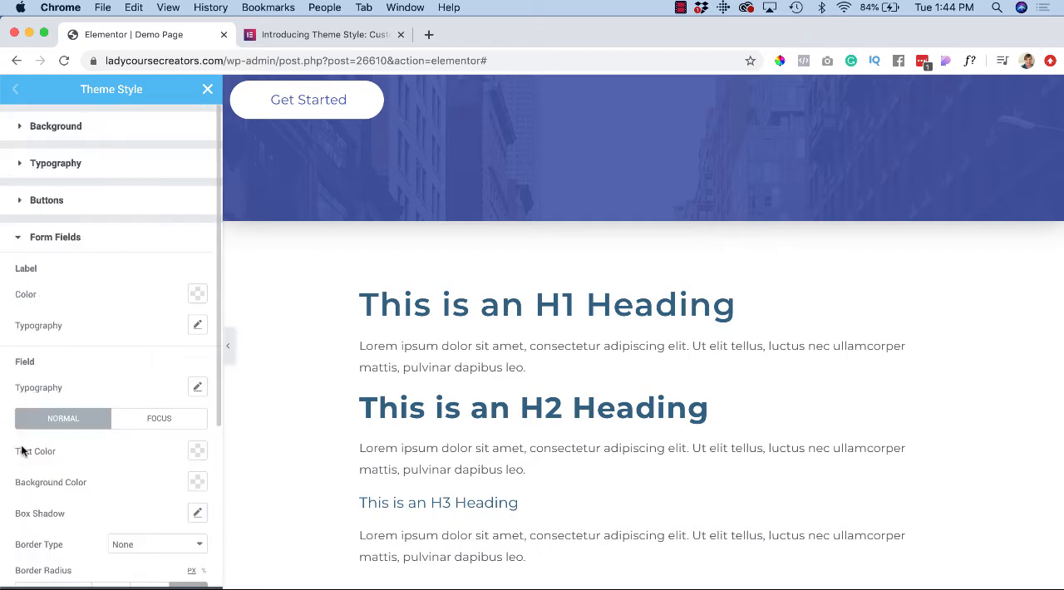
pyautogui.scroll(-3, 21, 453)
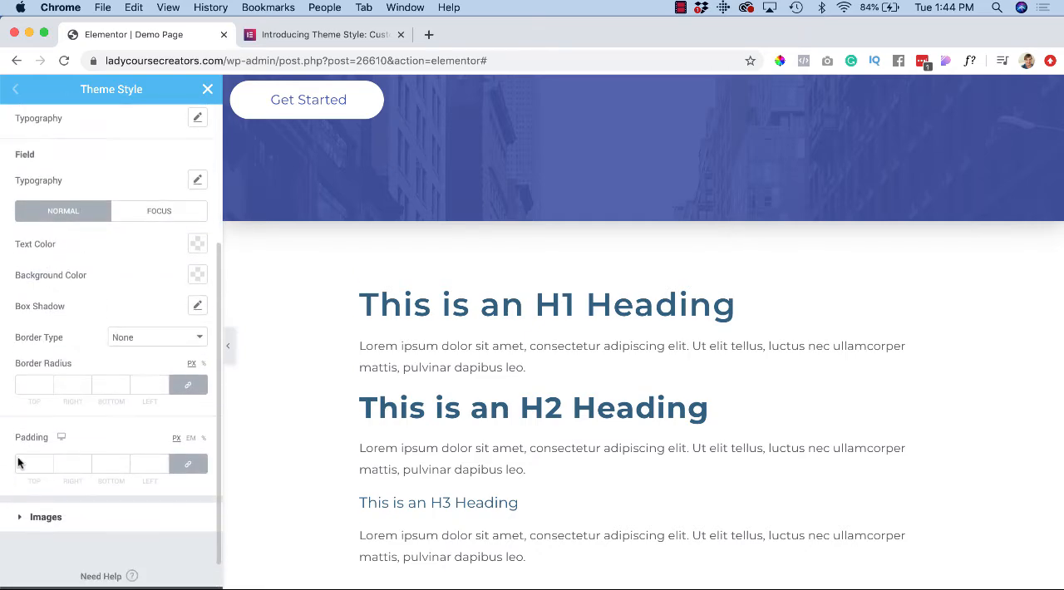
pyautogui.click(19, 517)
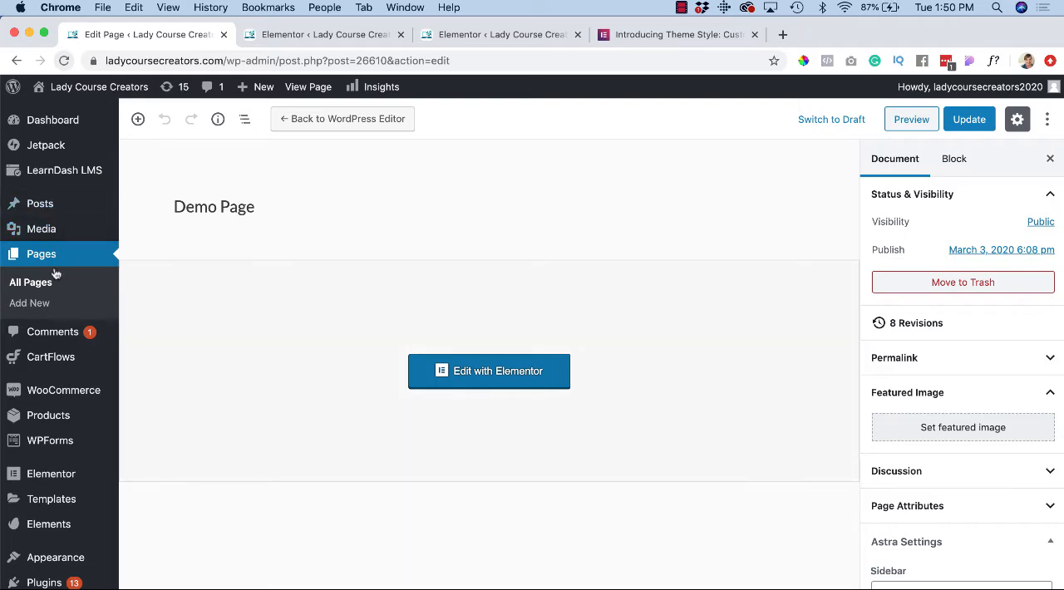
# Step: Open Elementor's general settings and save them with Disable Default Colors and Disable Default Fonts checked
pyautogui.moveTo(51, 374)
pyautogui.moveTo(48, 483)
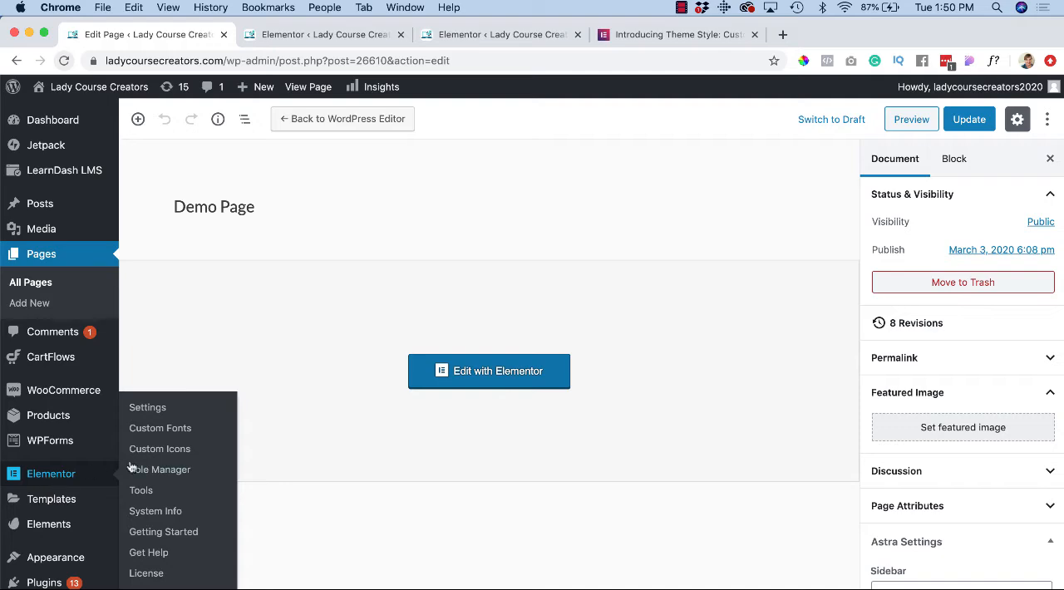
pyautogui.click(146, 408)
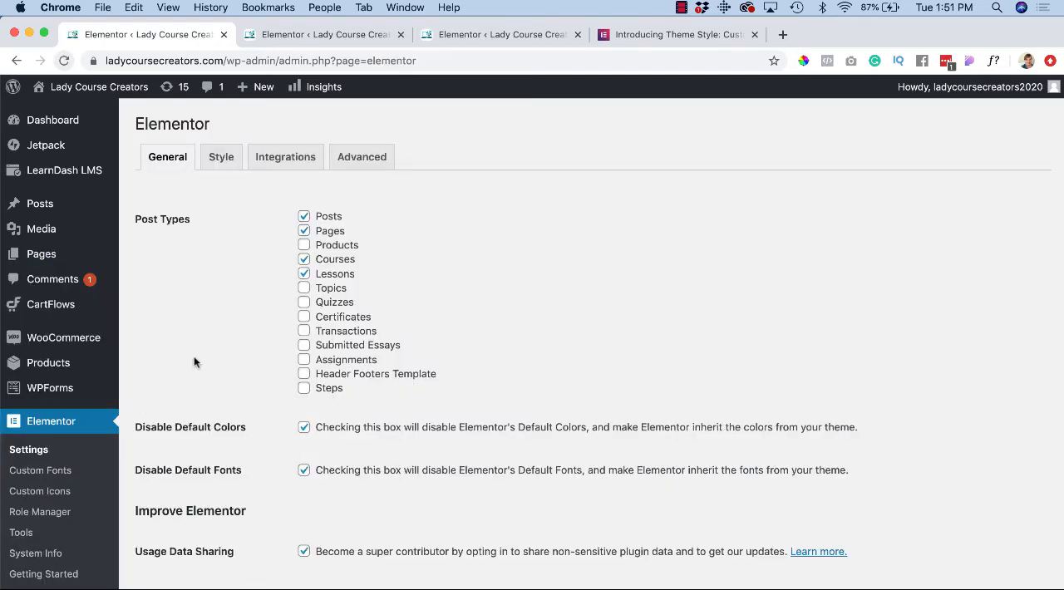
pyautogui.scroll(-2, 270, 508)
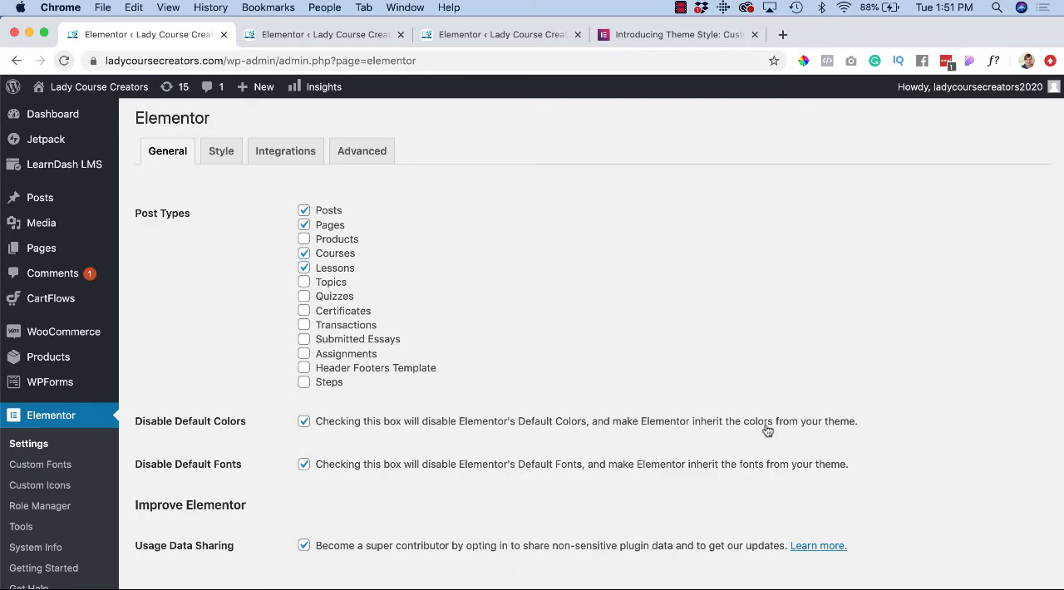
pyautogui.scroll(-3, 715, 424)
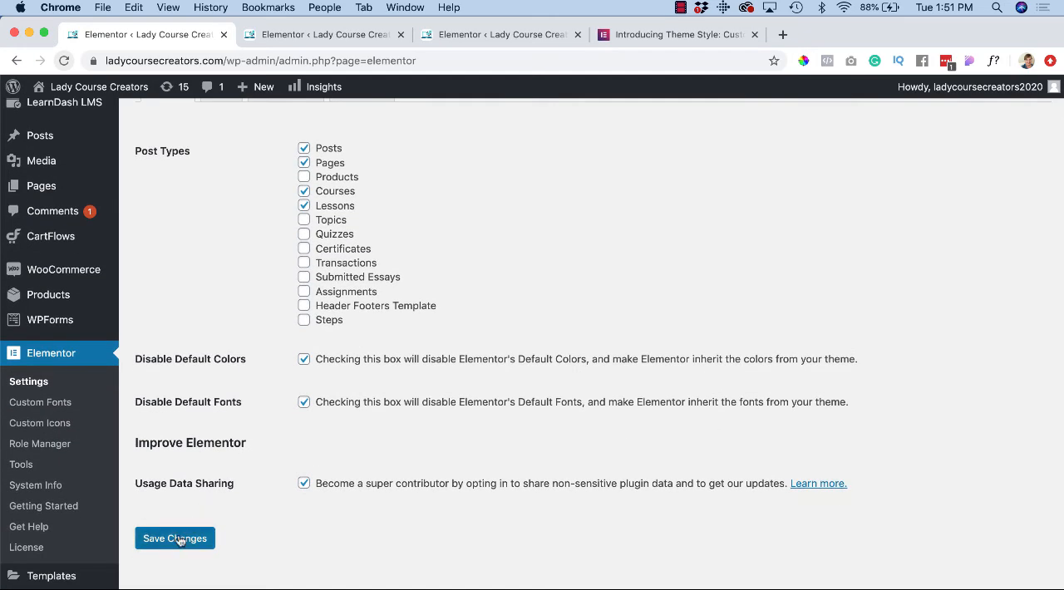
pyautogui.click(176, 539)
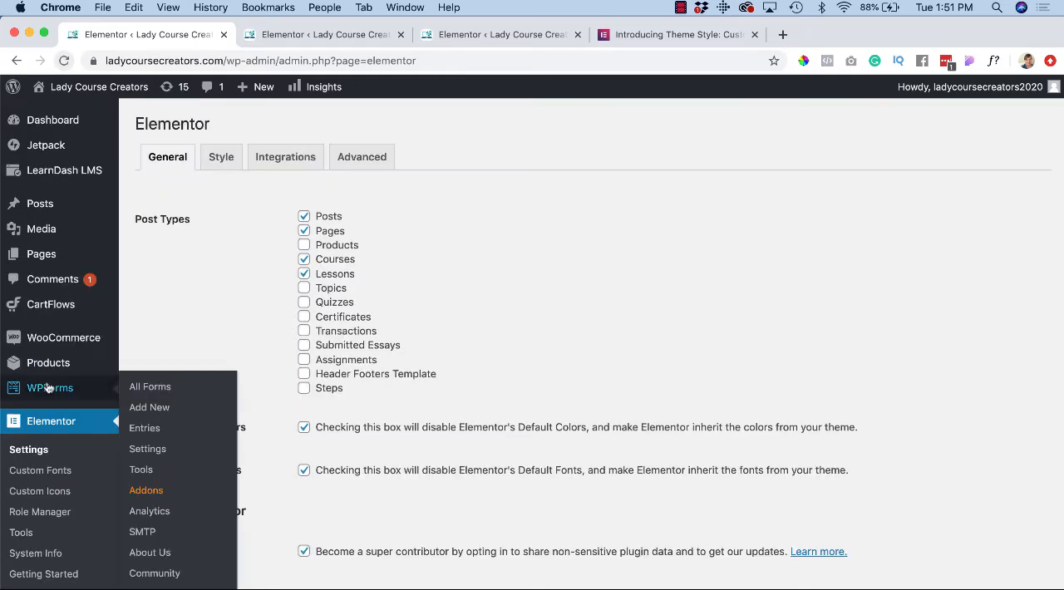
# Step: Go to the list of all pages and open the Demo Page for editing with Elementor
pyautogui.moveTo(35, 259)
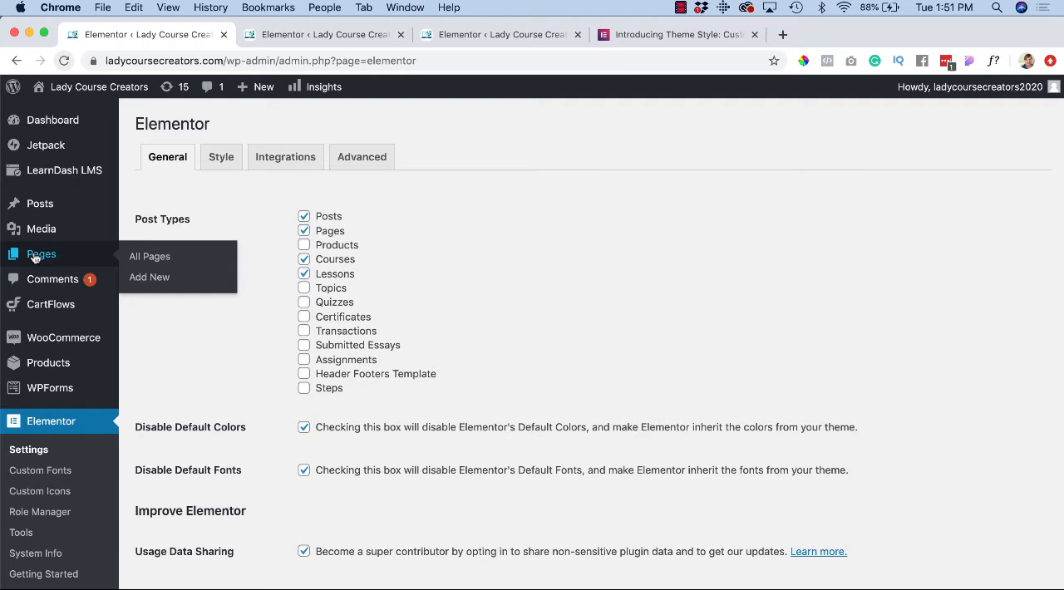
pyautogui.click(149, 257)
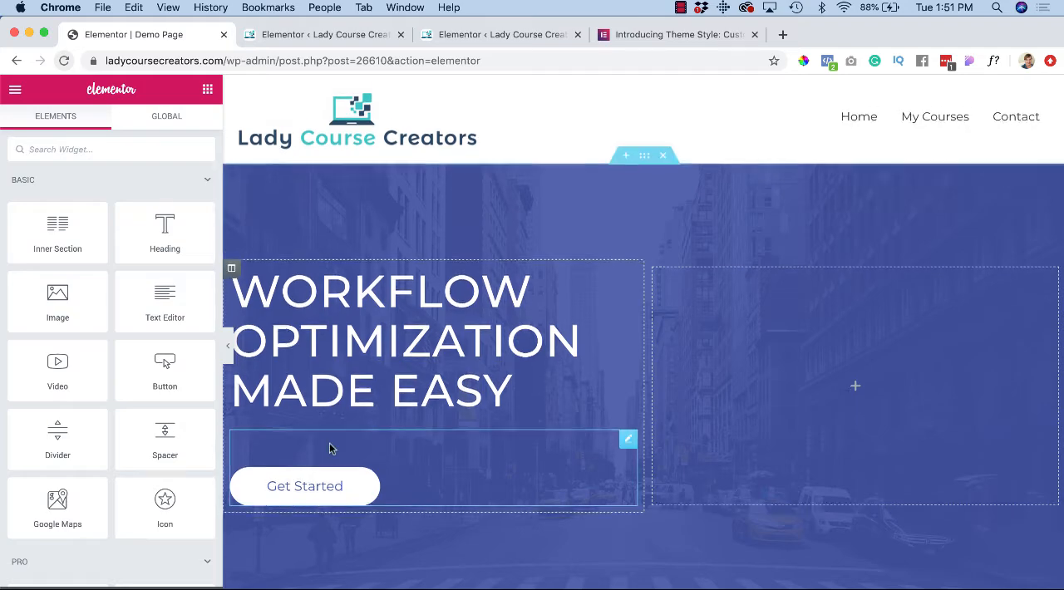
# Step: Examine the Demo Page's hero section, headings, body text, buttons, images and contact form
pyautogui.scroll(-3, 329, 445)
pyautogui.scroll(-5, 329, 449)
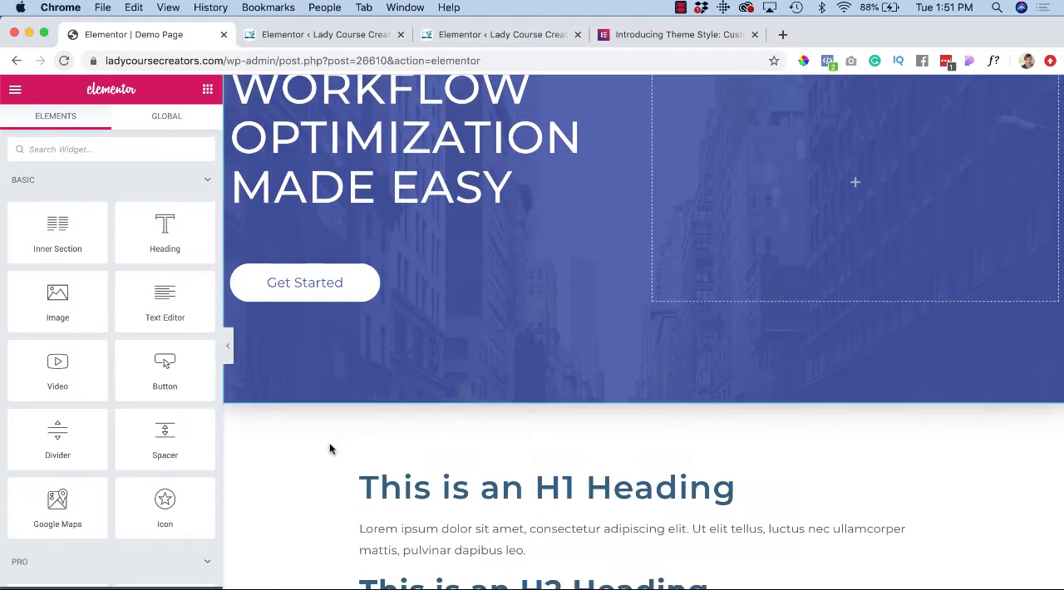
pyautogui.scroll(5, 312, 473)
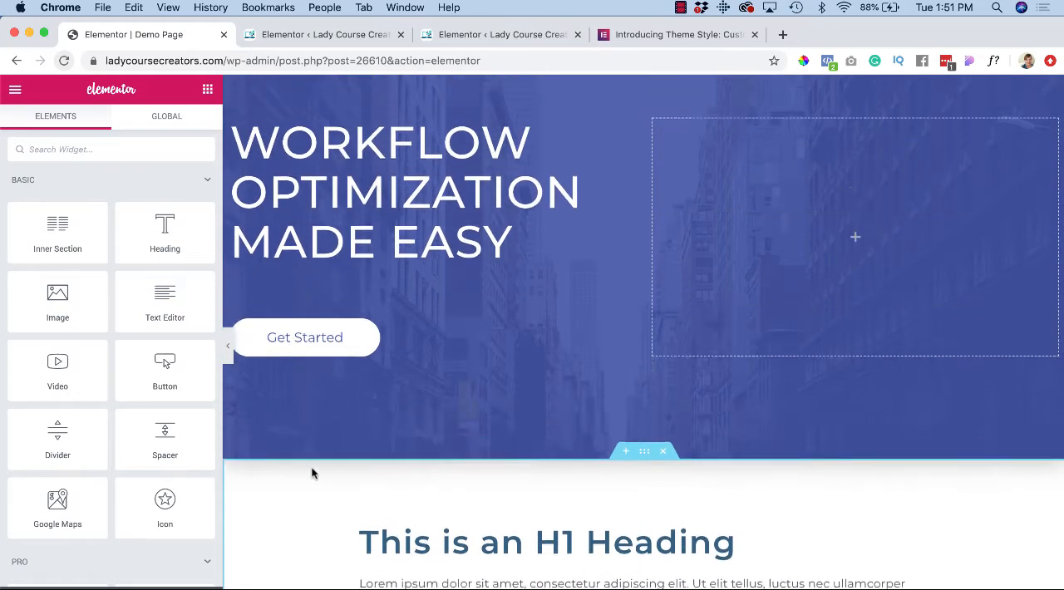
pyautogui.scroll(-3, 312, 473)
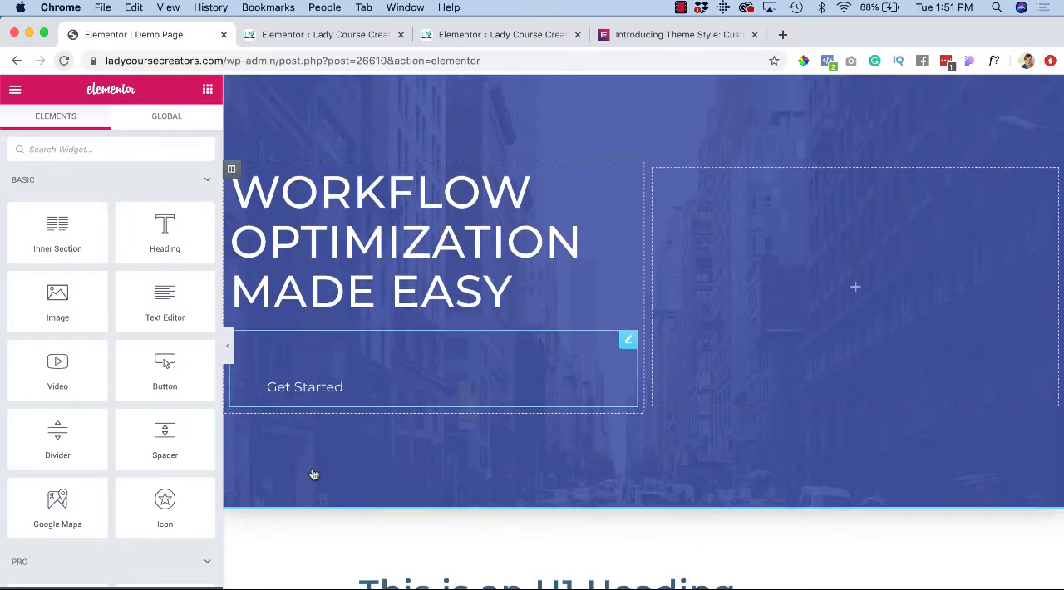
pyautogui.scroll(-5, 280, 512)
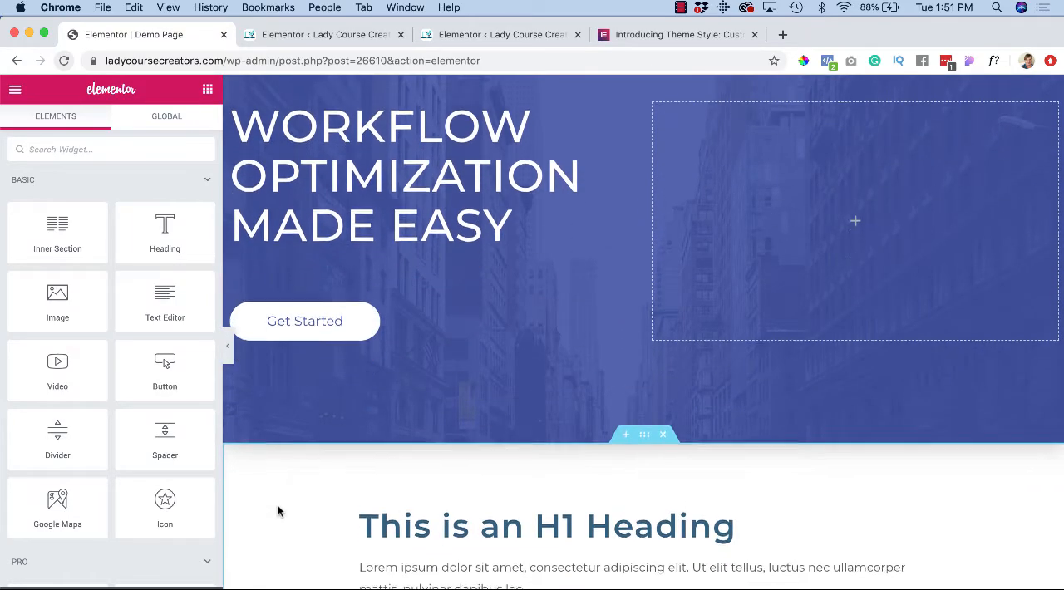
pyautogui.scroll(-3, 279, 512)
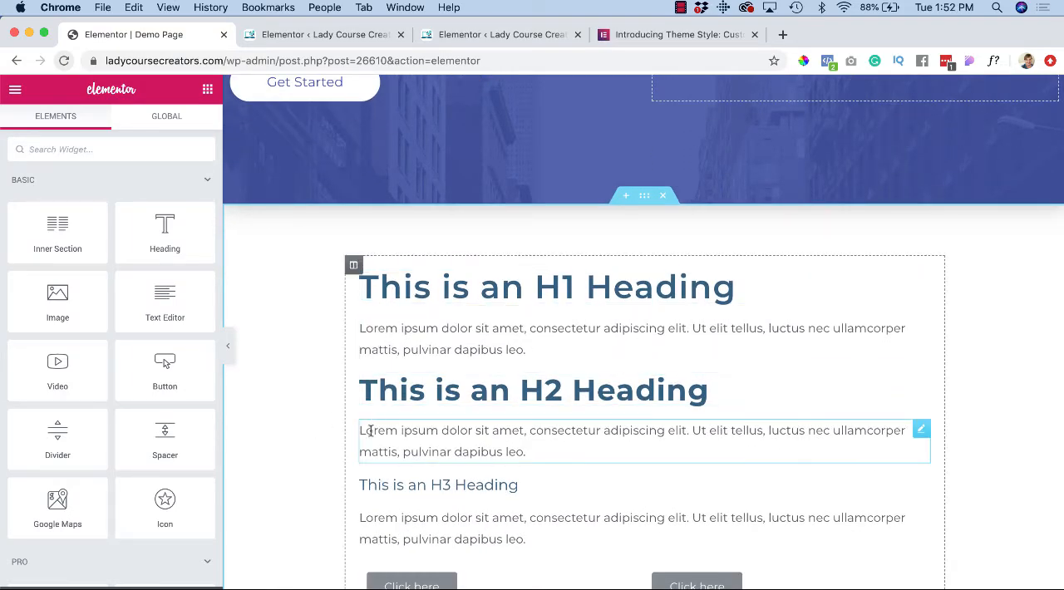
pyautogui.scroll(-3, 369, 441)
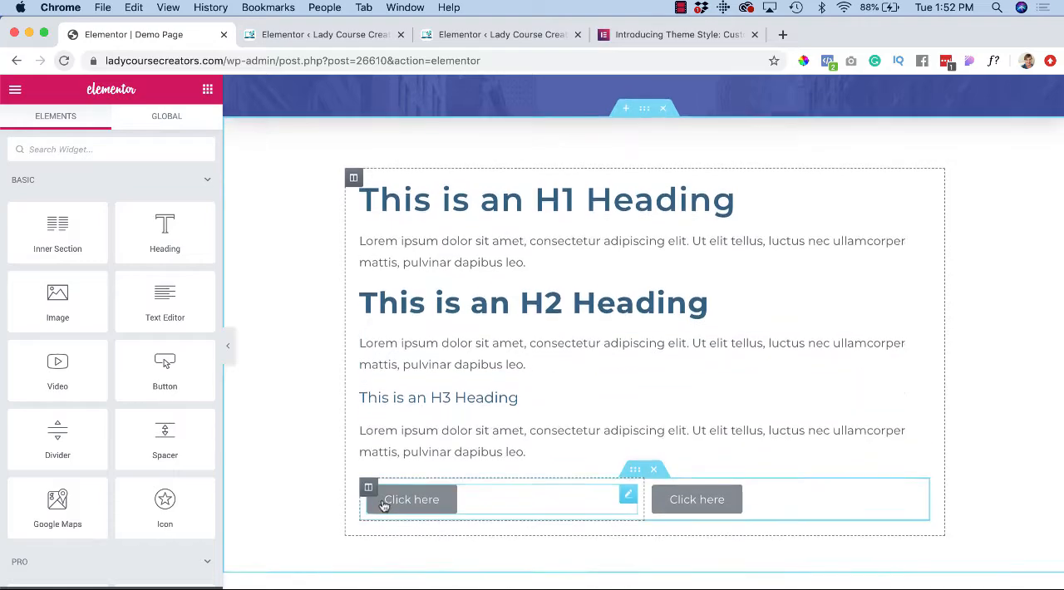
pyautogui.scroll(-10, 382, 505)
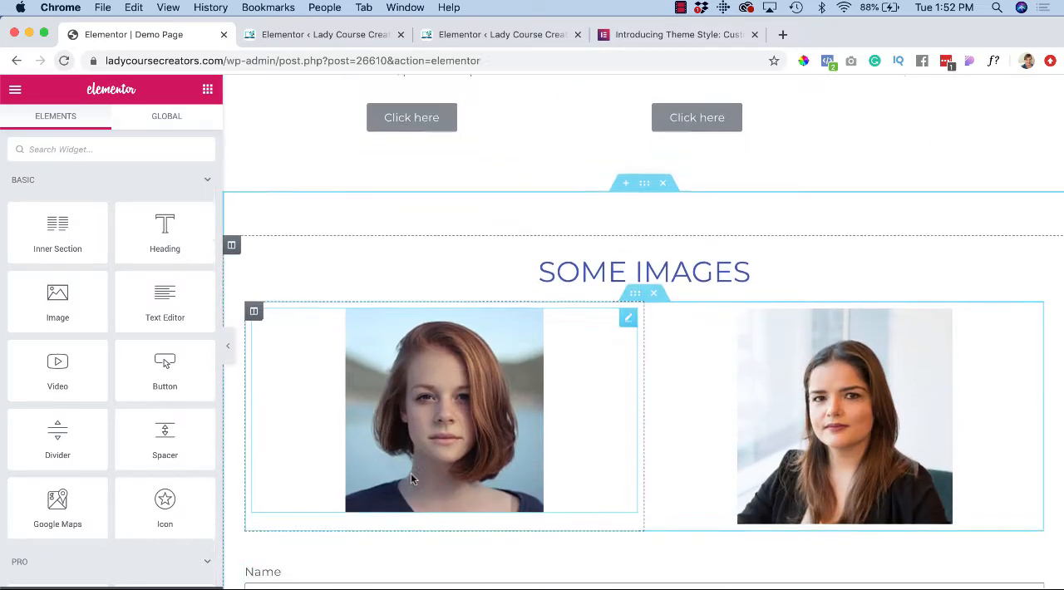
pyautogui.scroll(-8, 410, 478)
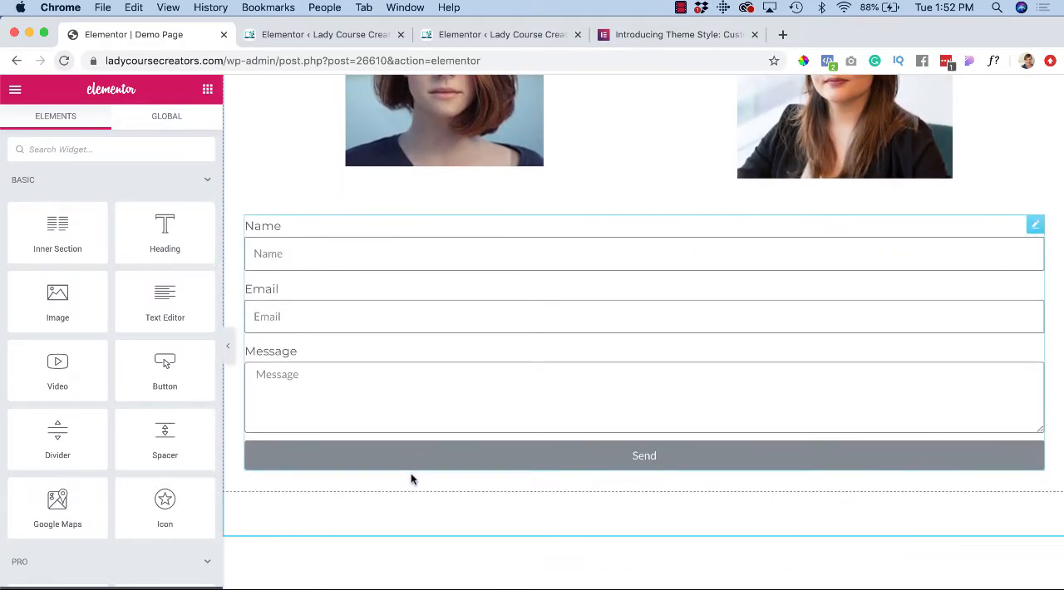
pyautogui.scroll(-3, 411, 477)
pyautogui.scroll(12, 410, 477)
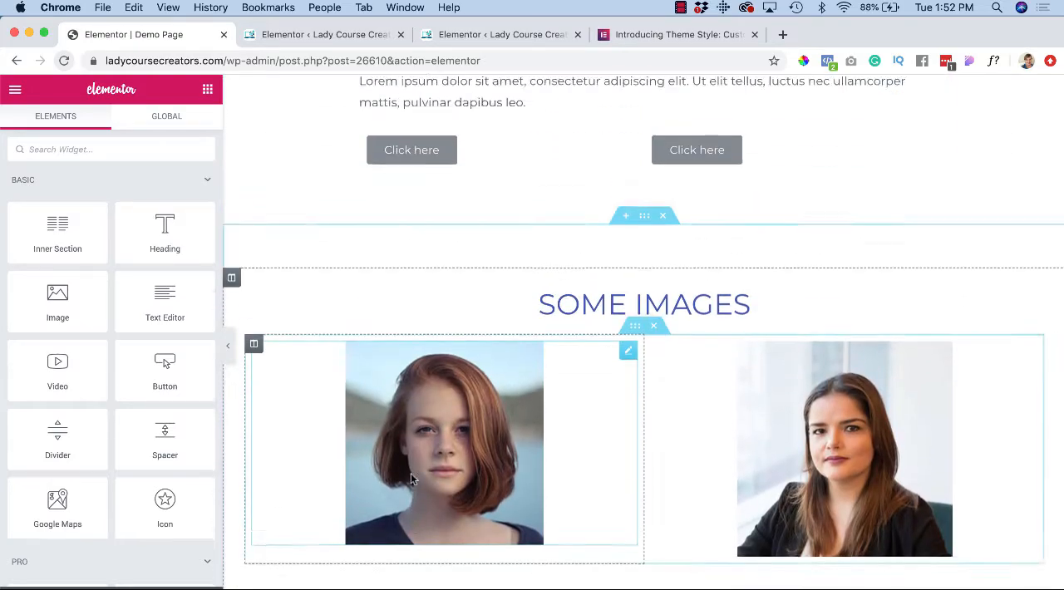
pyautogui.scroll(18, 411, 478)
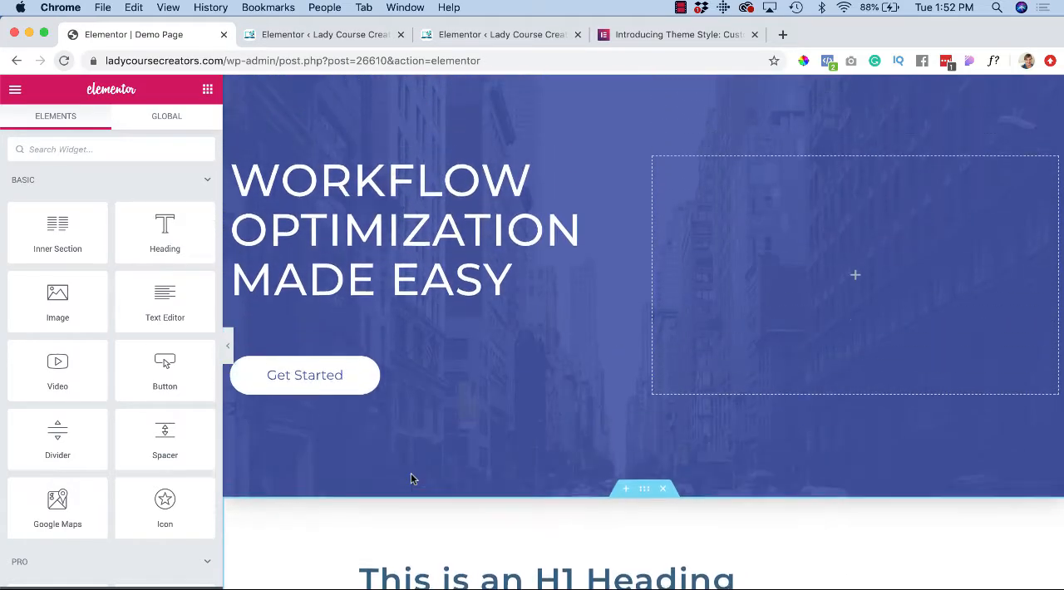
pyautogui.scroll(3, 411, 479)
pyautogui.scroll(-8, 411, 479)
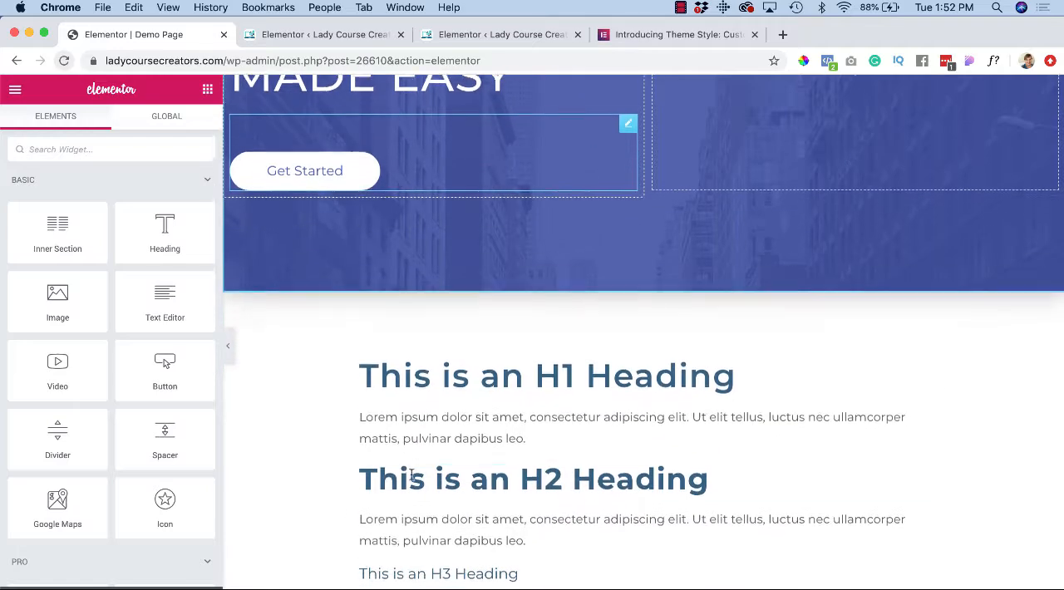
pyautogui.scroll(-1, 410, 474)
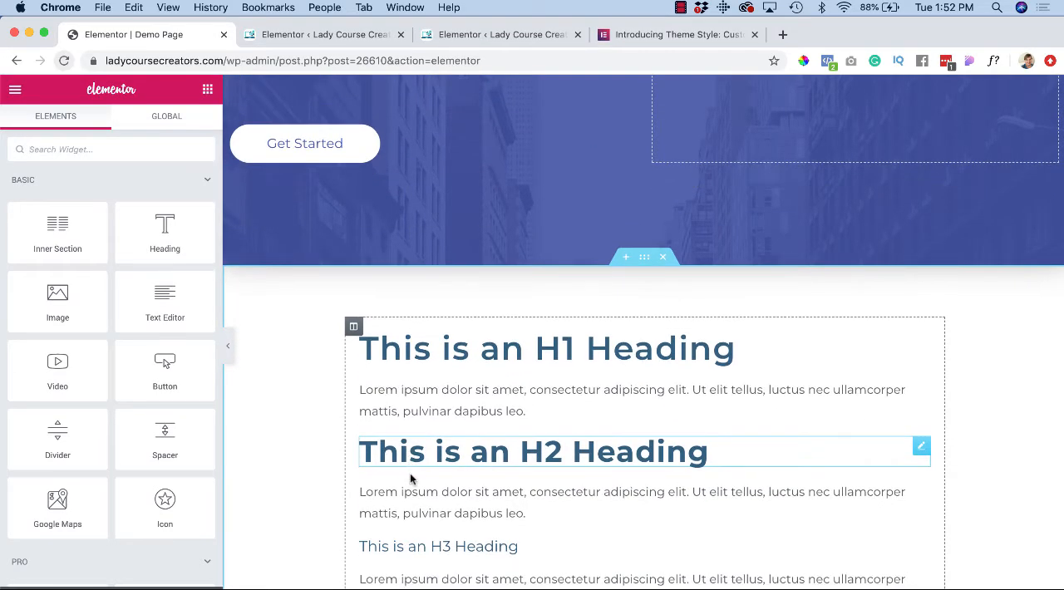
pyautogui.scroll(5, 305, 432)
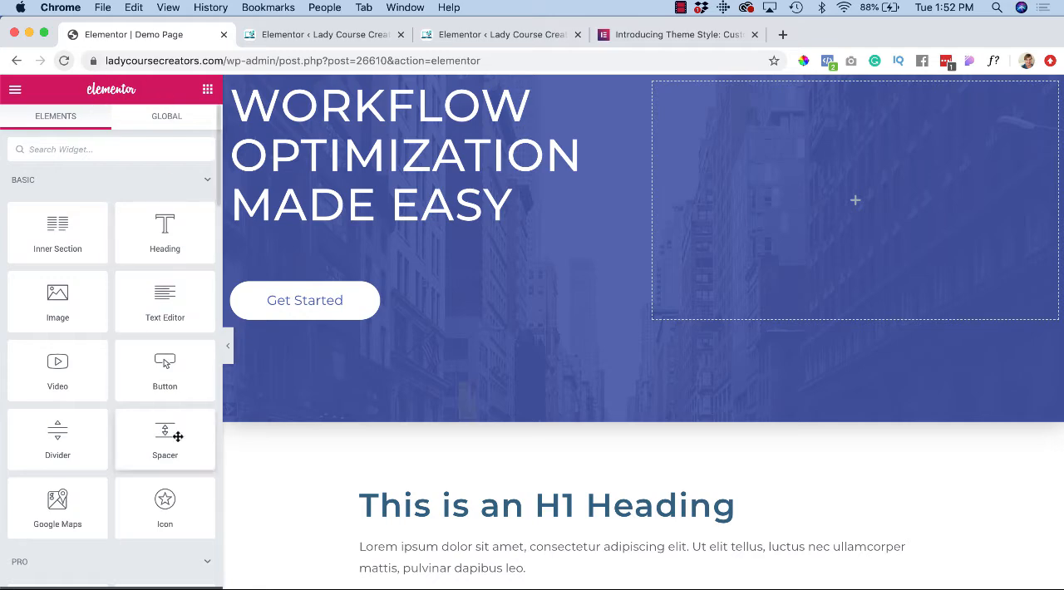
# Step: Open the Theme Style settings and set the background type to Classic
pyautogui.click(15, 92)
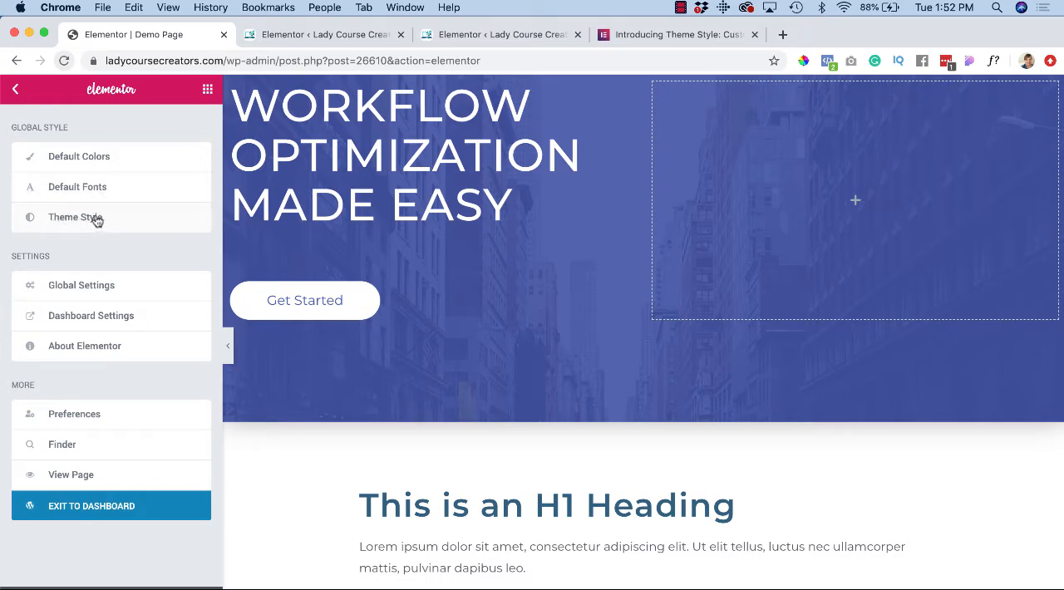
pyautogui.click(92, 218)
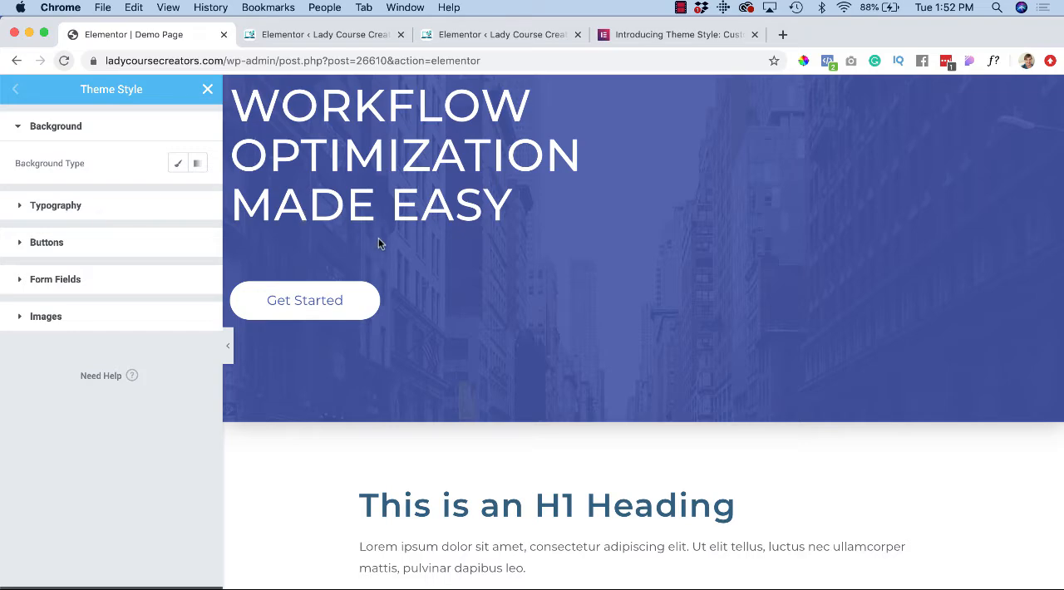
pyautogui.scroll(-1, 379, 243)
pyautogui.scroll(-4, 379, 242)
pyautogui.scroll(6, 378, 240)
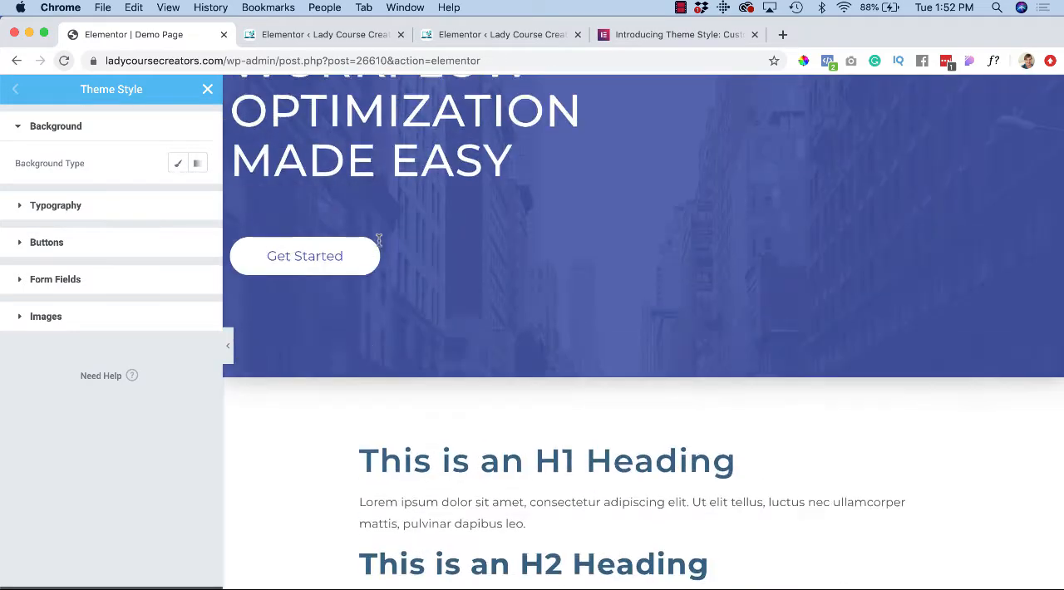
pyautogui.scroll(-6, 378, 240)
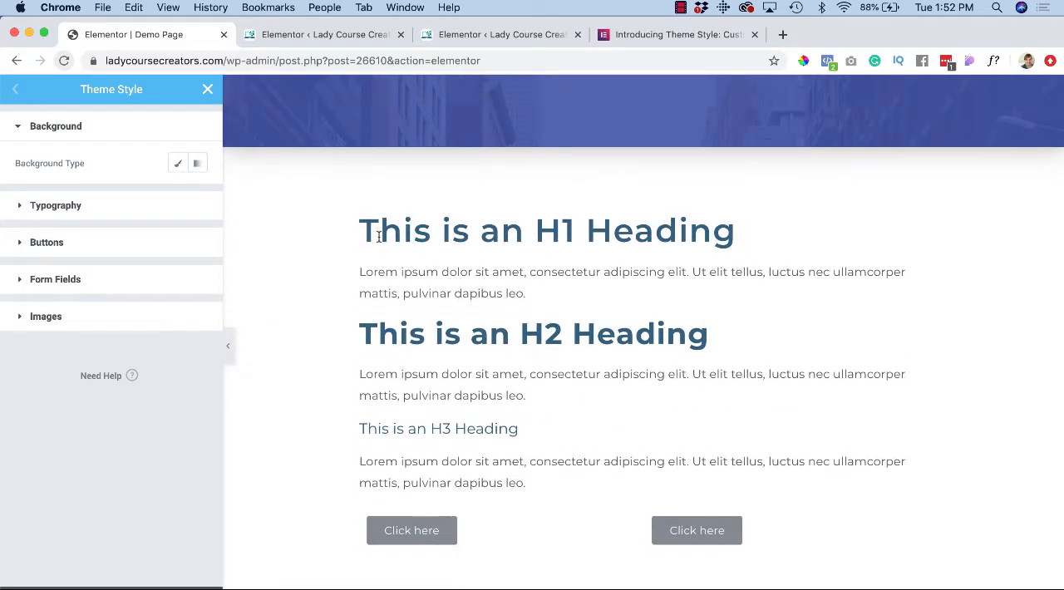
pyautogui.scroll(-6, 378, 238)
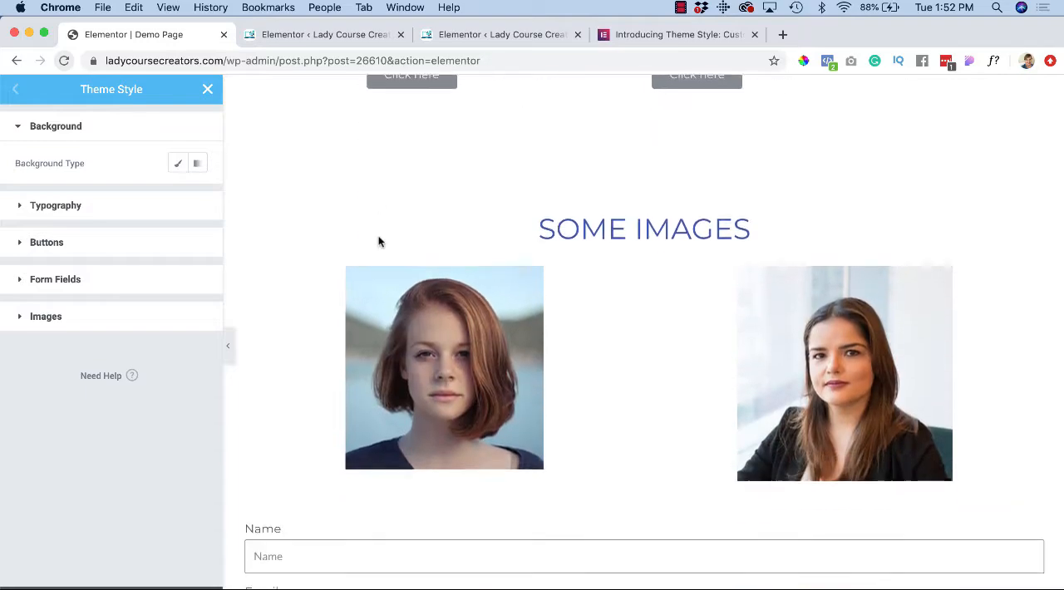
pyautogui.scroll(-4, 378, 241)
pyautogui.scroll(6, 378, 241)
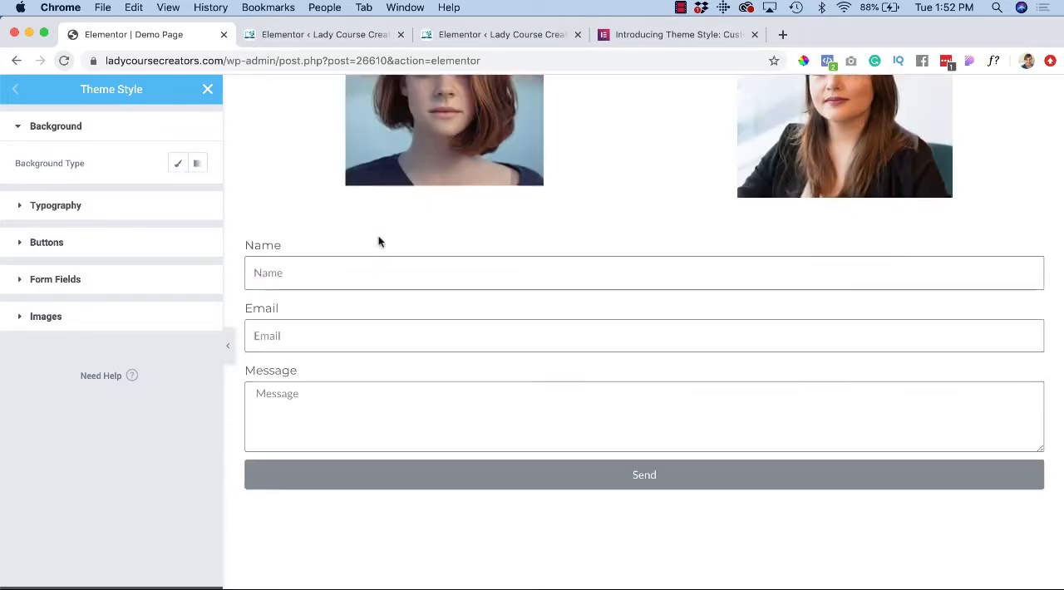
pyautogui.scroll(10, 379, 239)
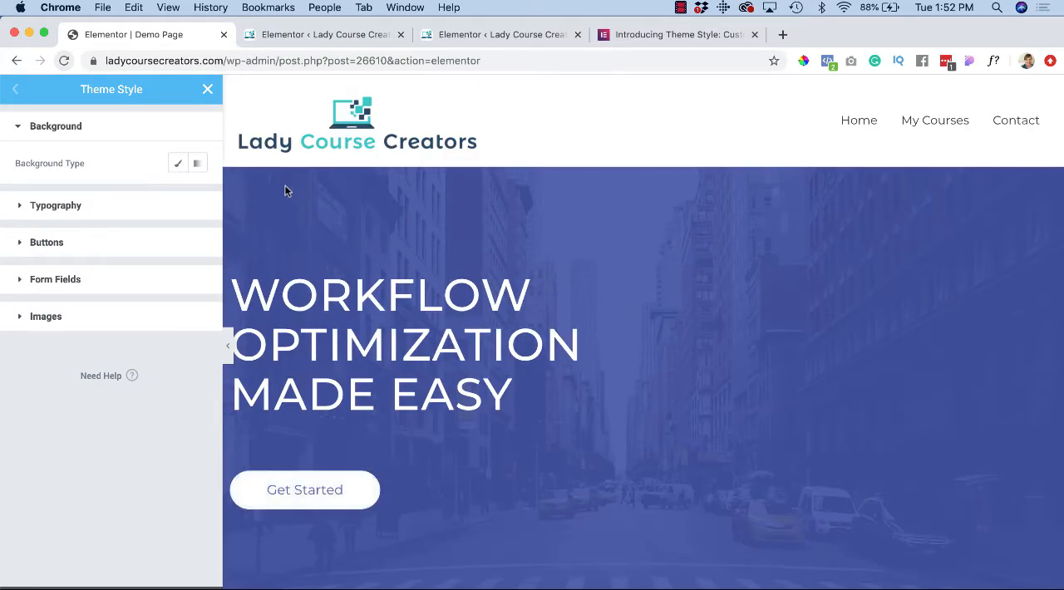
pyautogui.click(178, 164)
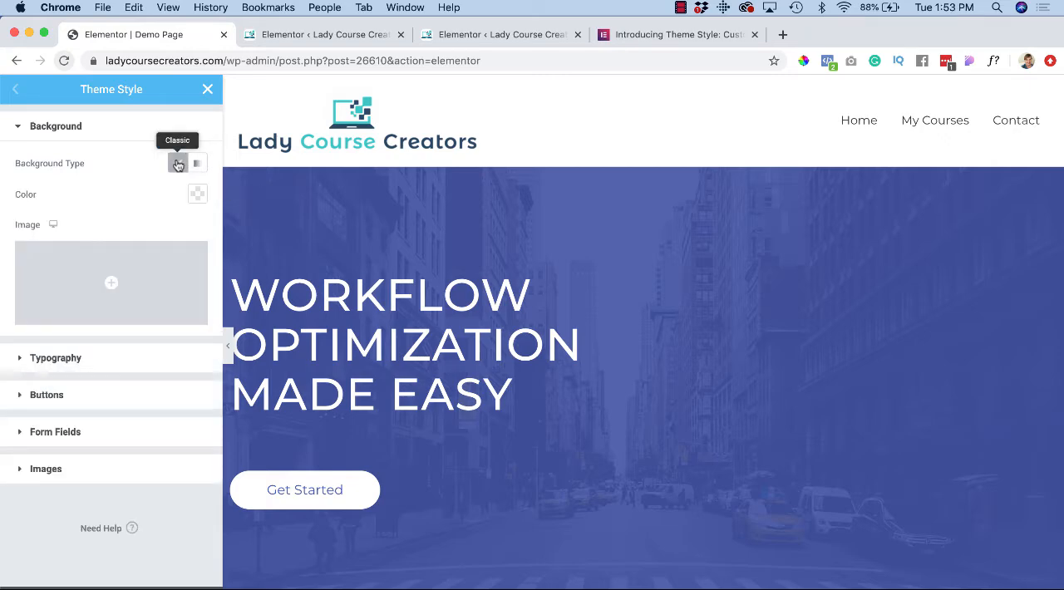
# Step: Set the global background color to the peach swatch #F7DDB5 and check it down the length of the page
pyautogui.click(197, 194)
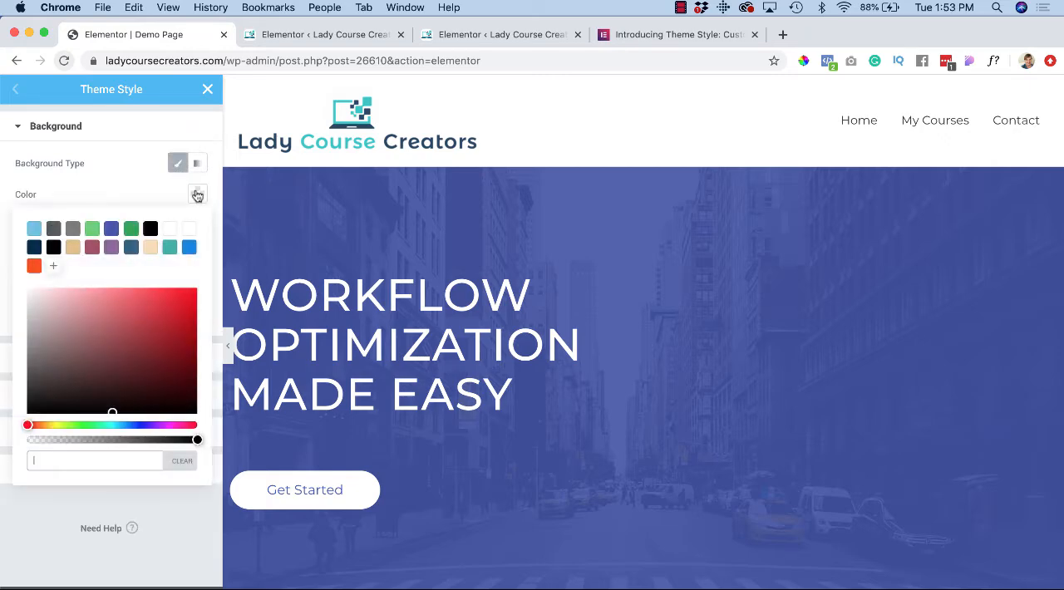
pyautogui.click(151, 250)
pyautogui.scroll(-5, 383, 241)
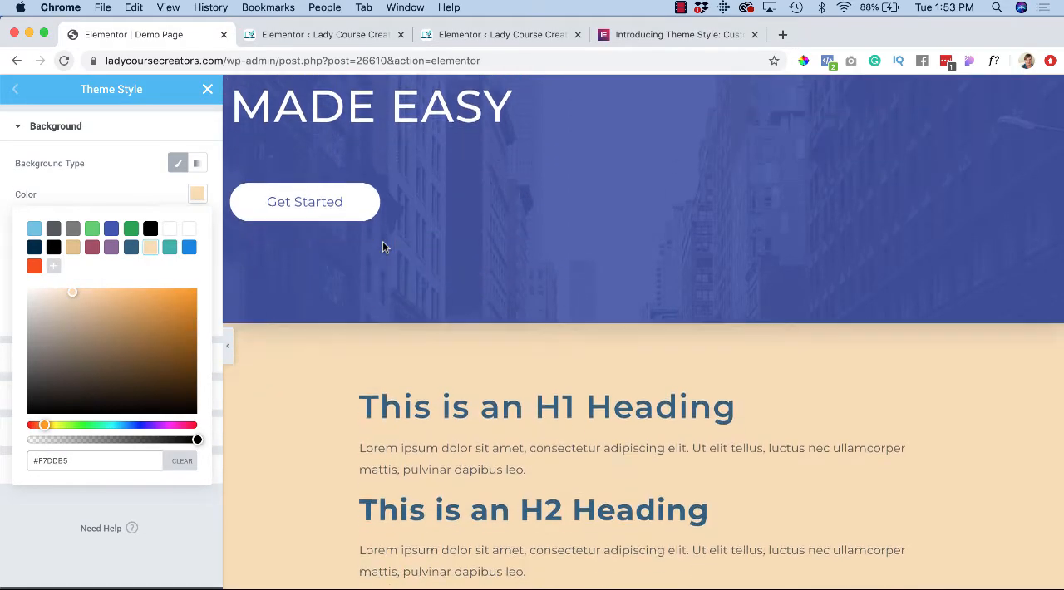
pyautogui.scroll(-10, 382, 241)
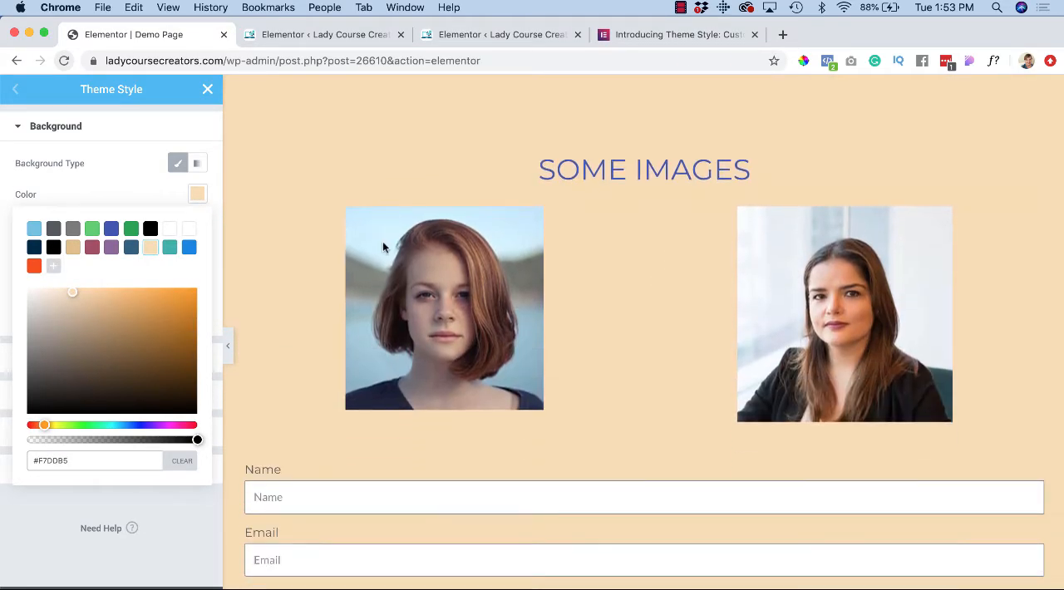
pyautogui.scroll(-2, 382, 241)
pyautogui.scroll(12, 382, 241)
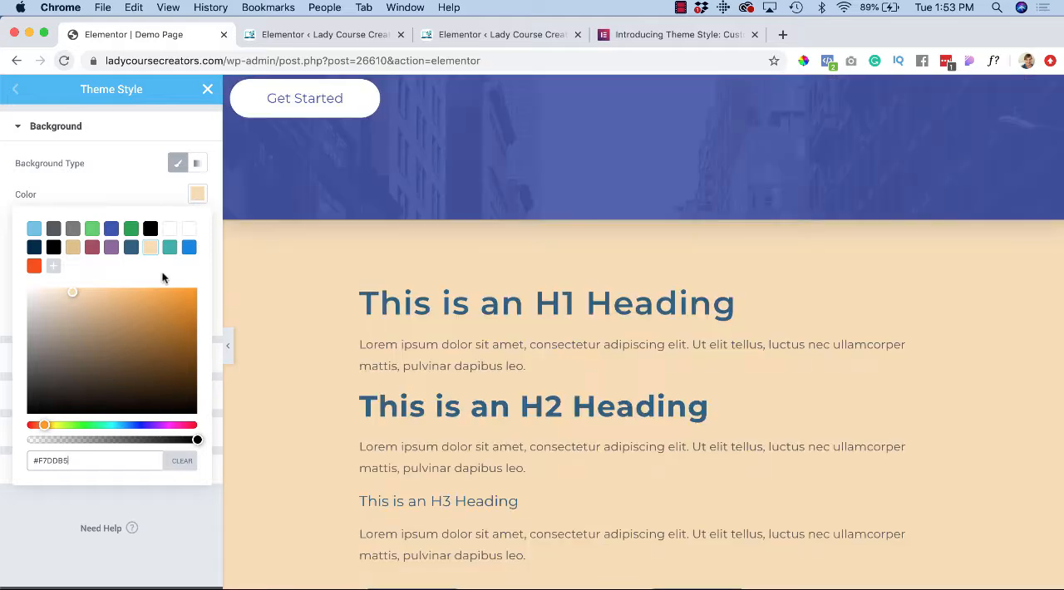
# Step: Try the teal swatch #3AAFA9 as the background color, switching back to #F7DDB5 after the comparison
pyautogui.click(170, 247)
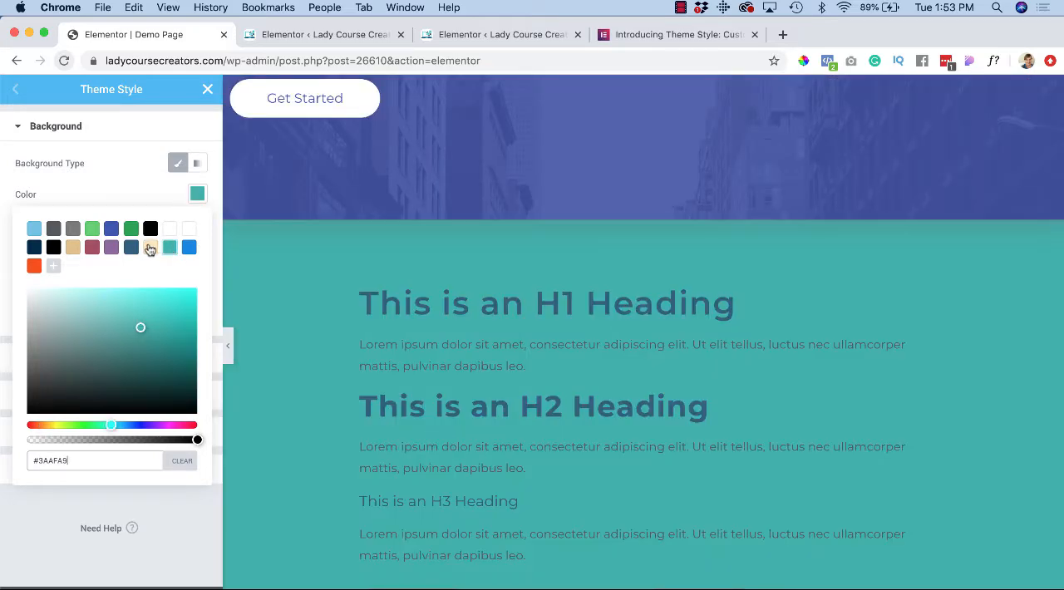
pyautogui.click(150, 248)
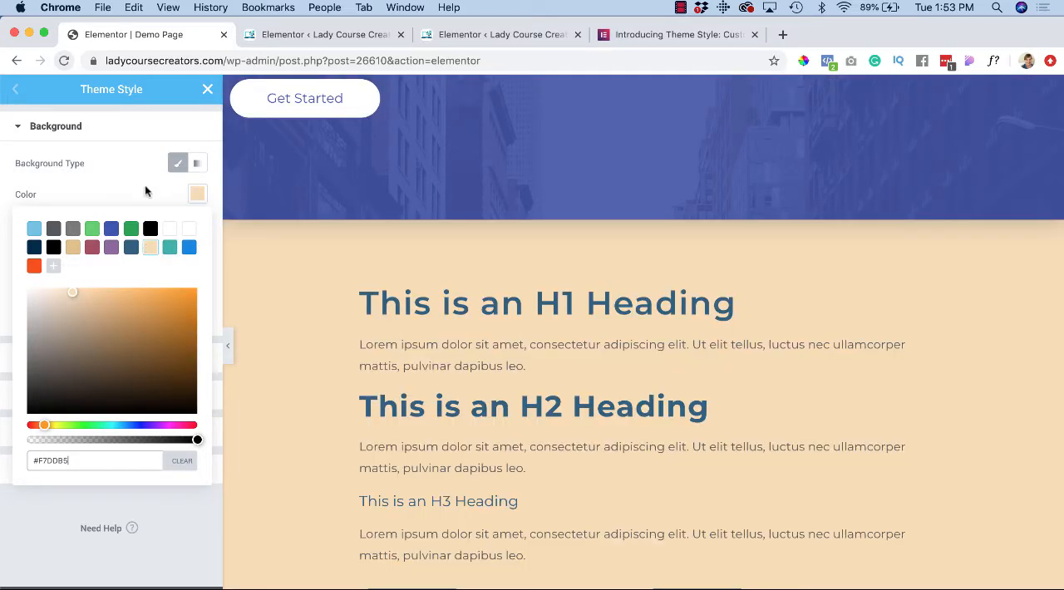
pyautogui.click(92, 166)
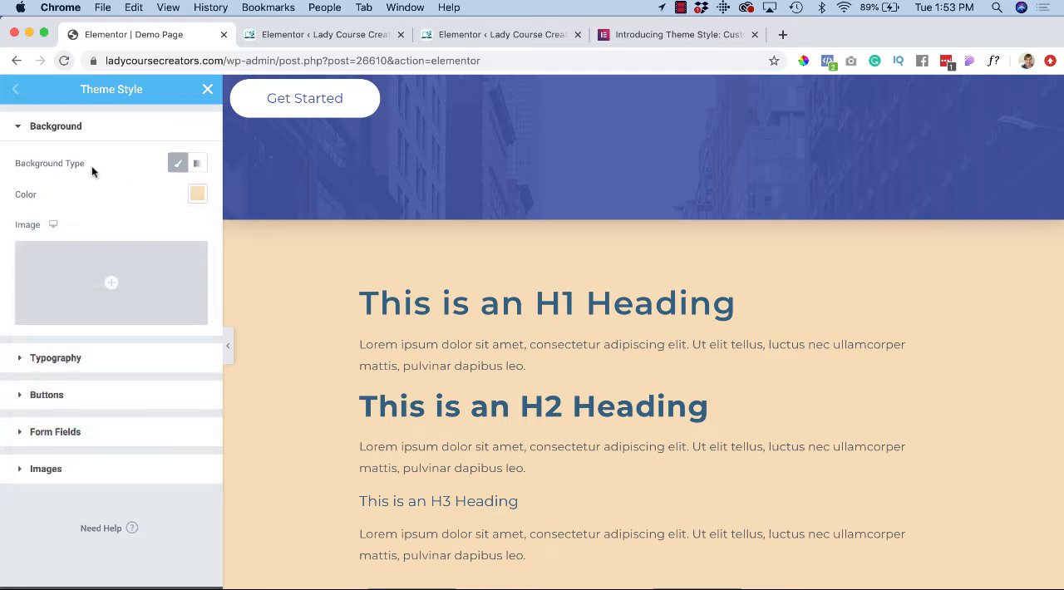
# Step: Clear the global background color
pyautogui.click(197, 194)
pyautogui.click(178, 463)
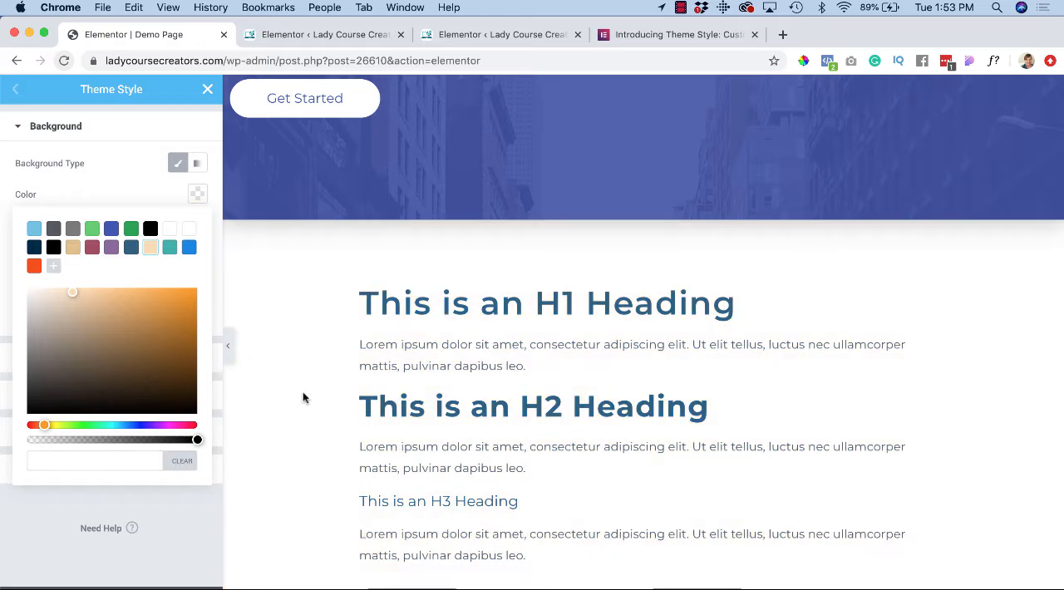
pyautogui.click(139, 192)
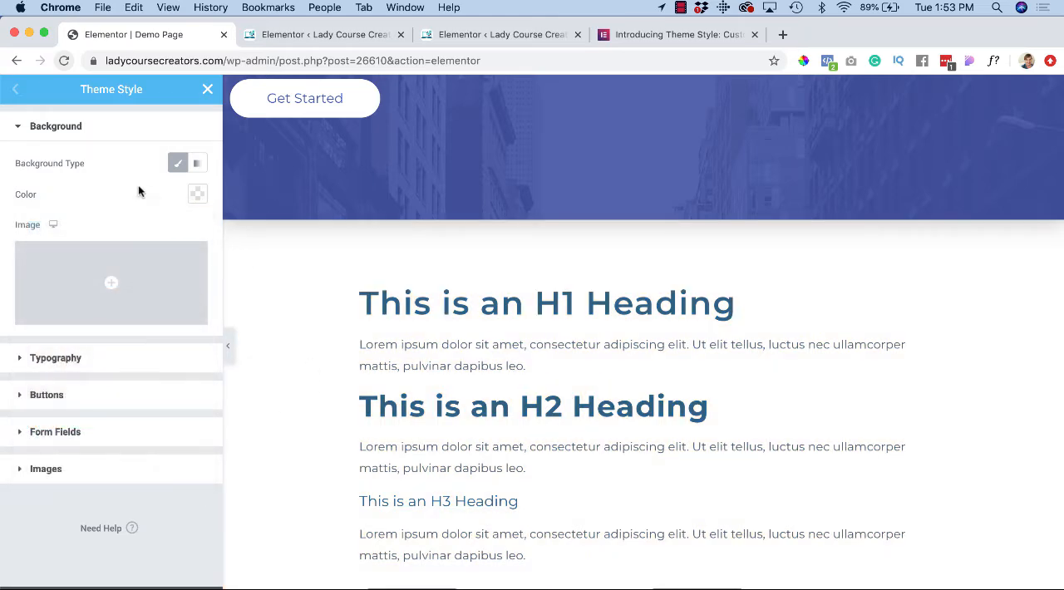
# Step: Set the body text color in the typography settings to the green swatch #23A455
pyautogui.scroll(-2, 265, 334)
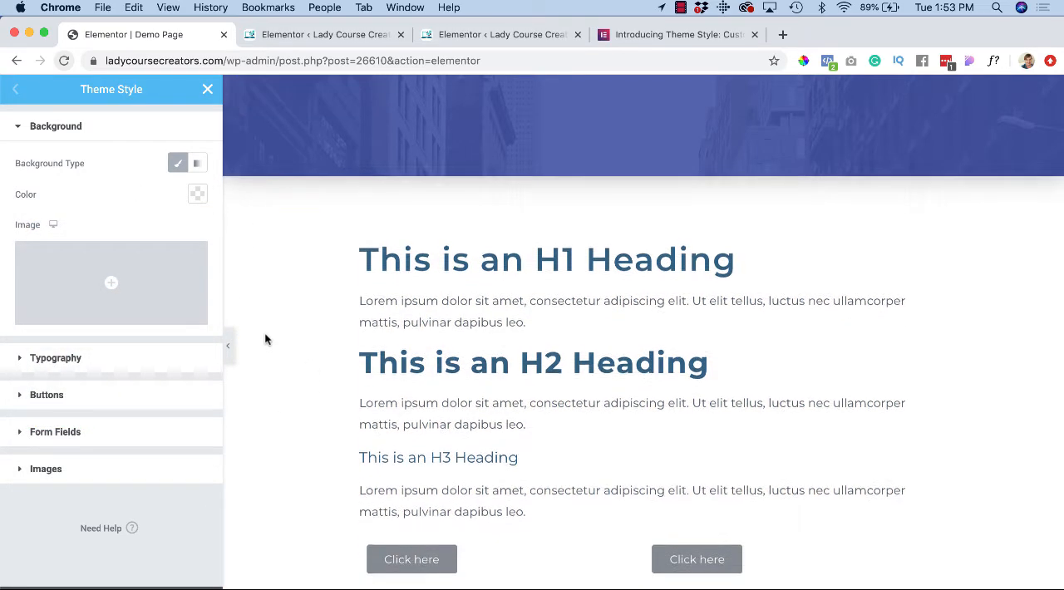
pyautogui.click(21, 362)
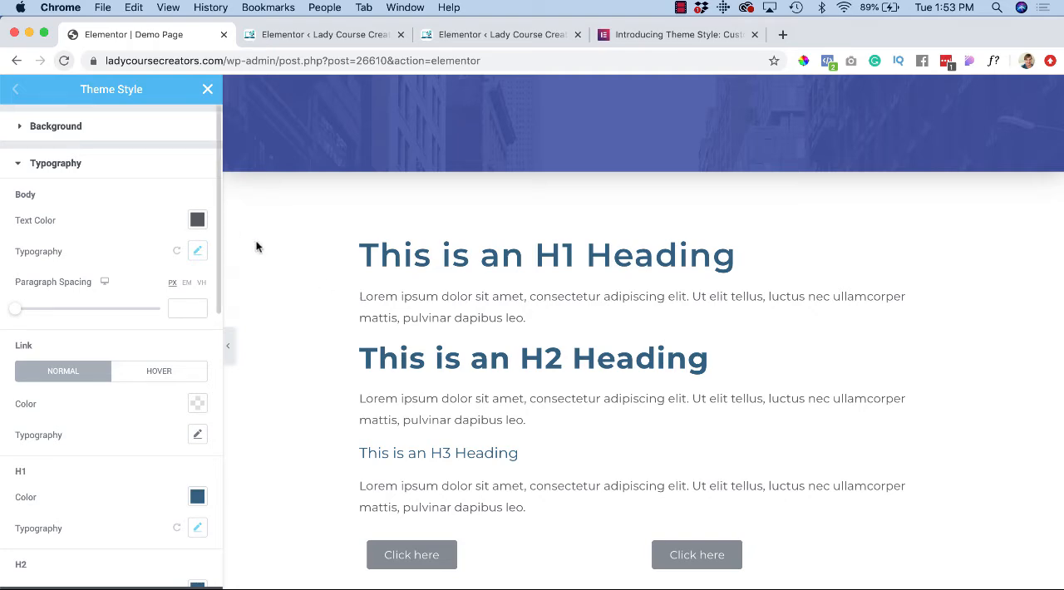
pyautogui.click(197, 222)
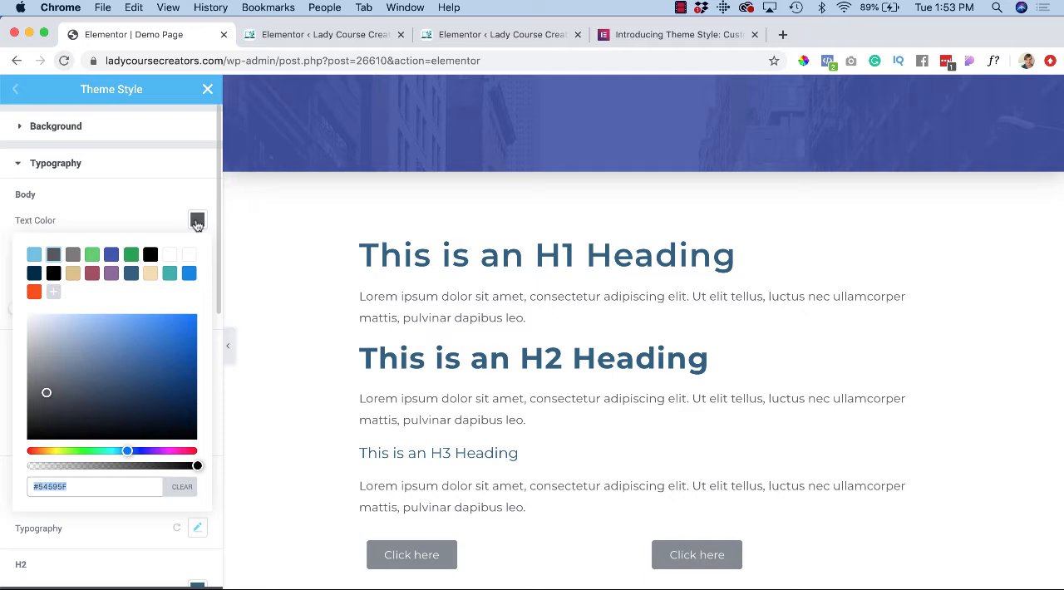
pyautogui.click(131, 257)
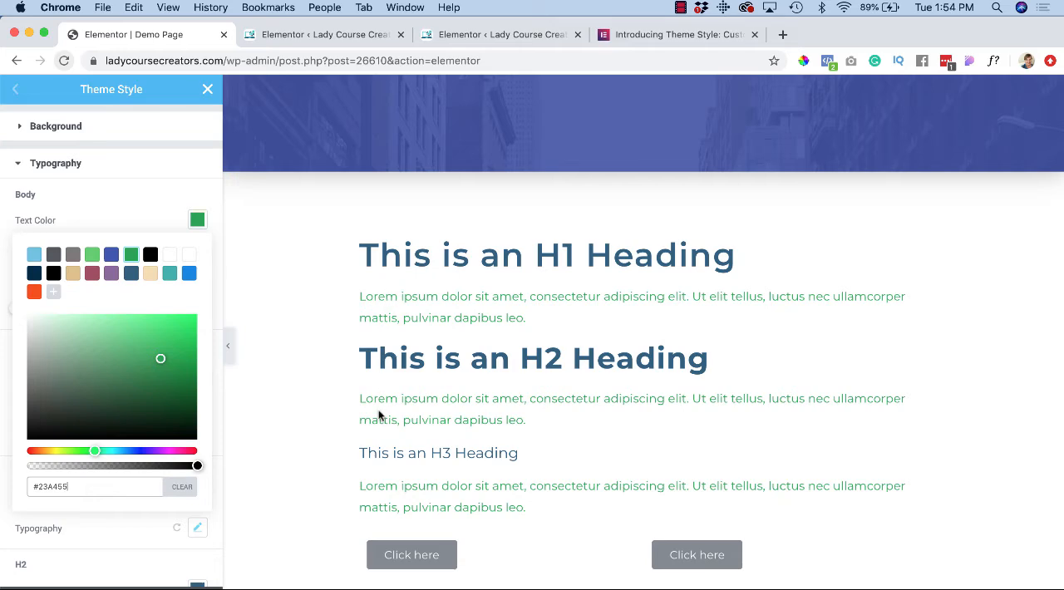
pyautogui.click(198, 222)
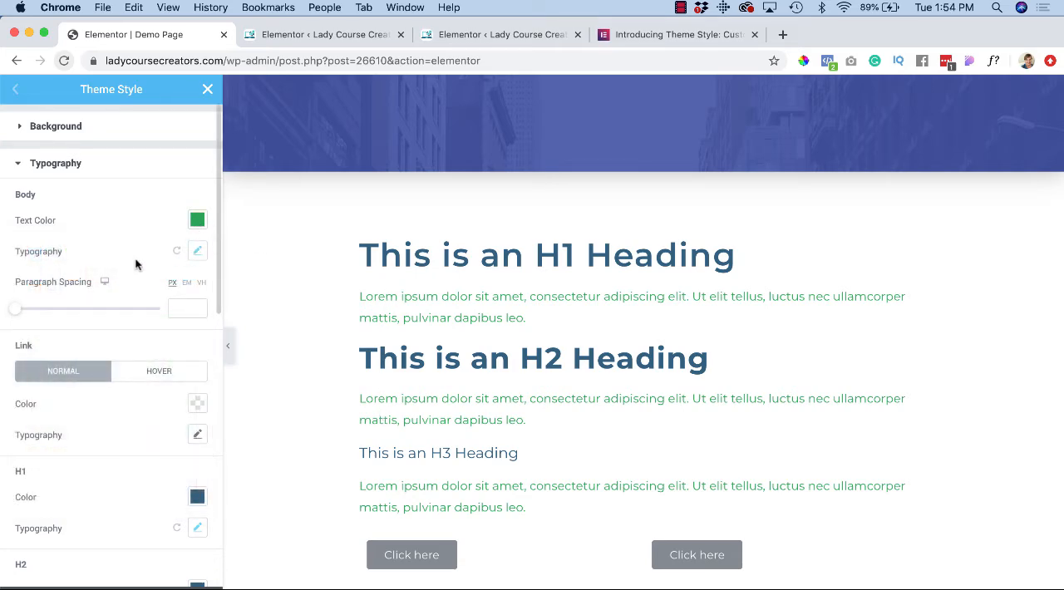
# Step: Set the body typography's font family to Nanum Myeongjo
pyautogui.click(198, 252)
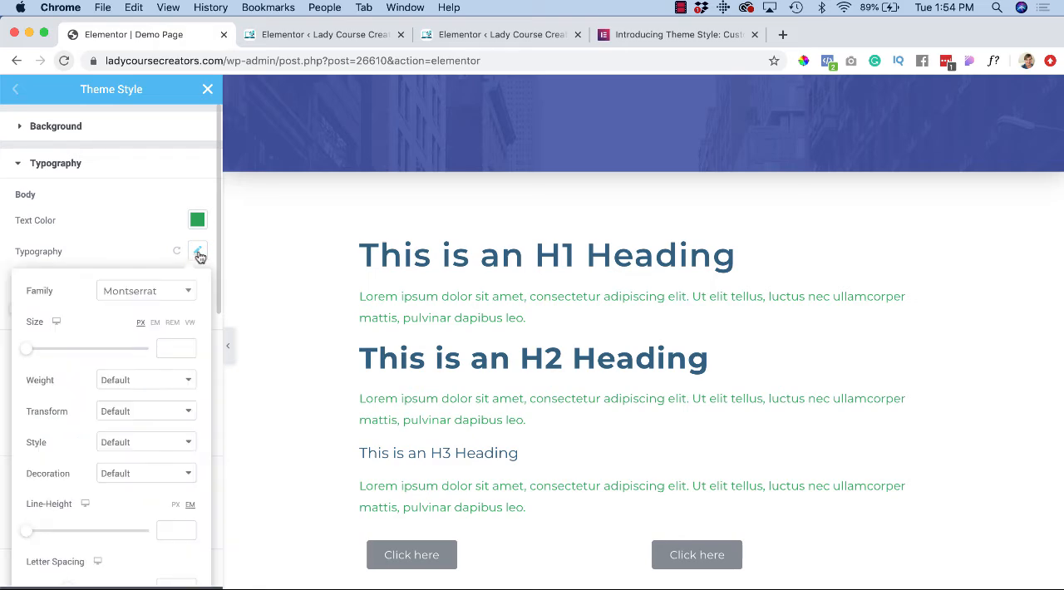
pyautogui.click(174, 292)
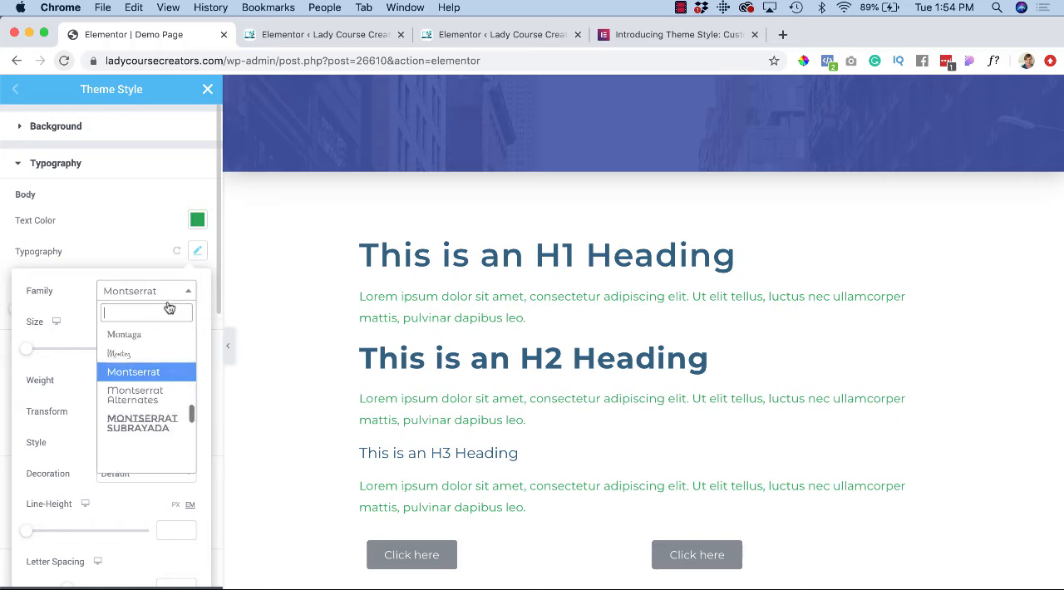
pyautogui.scroll(-1, 149, 394)
pyautogui.scroll(-5, 150, 395)
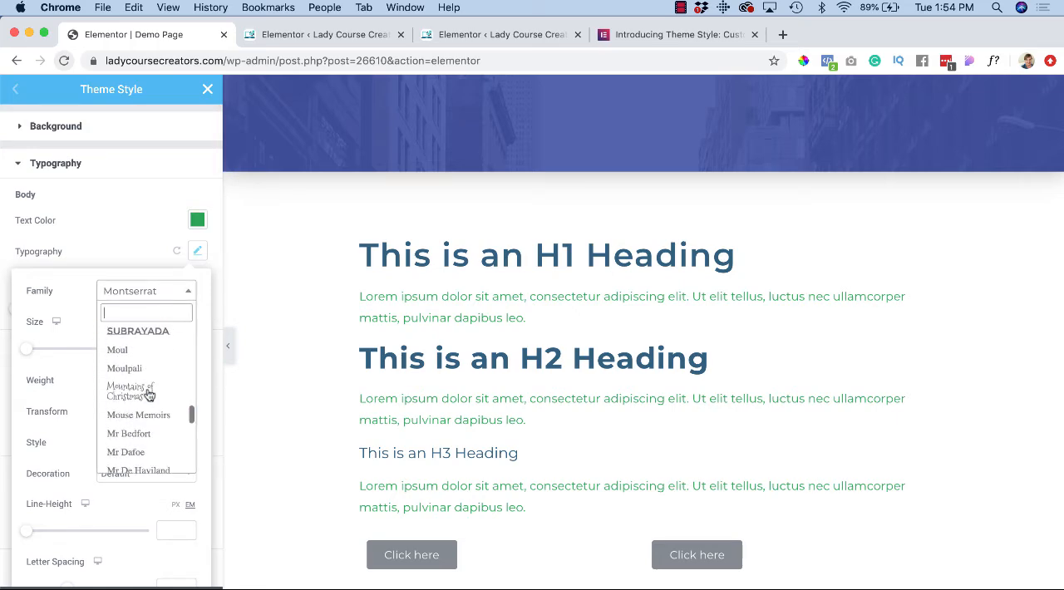
pyautogui.scroll(-3, 150, 395)
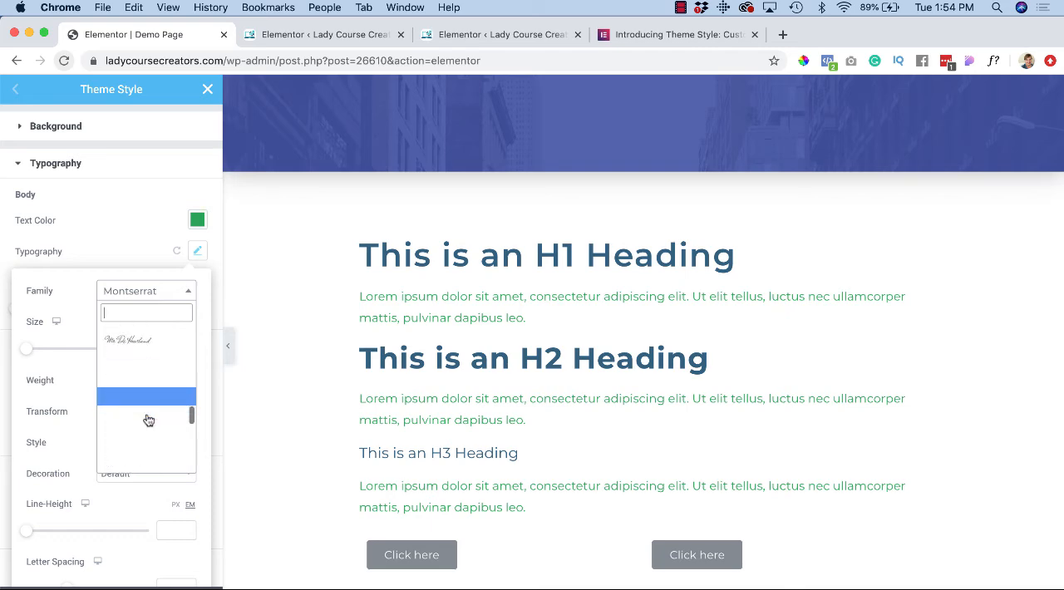
pyautogui.scroll(-2, 148, 416)
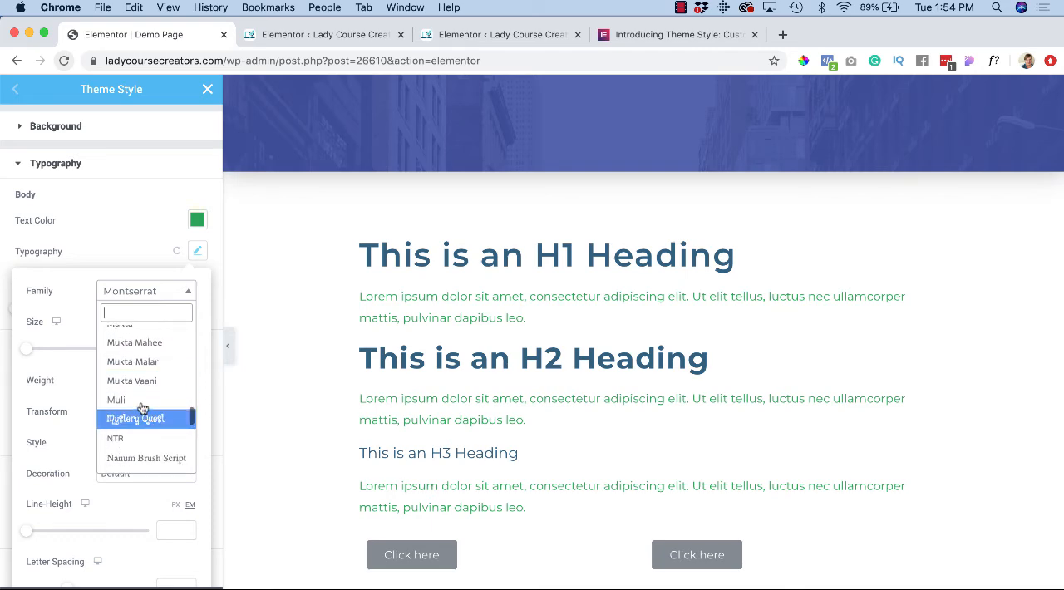
pyautogui.scroll(-3, 148, 398)
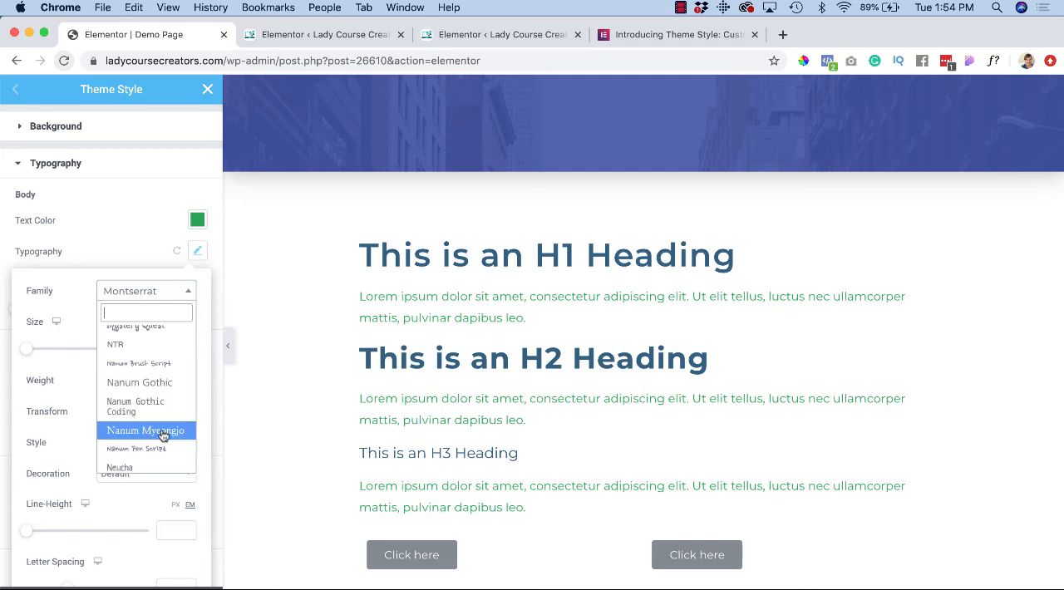
pyautogui.click(161, 431)
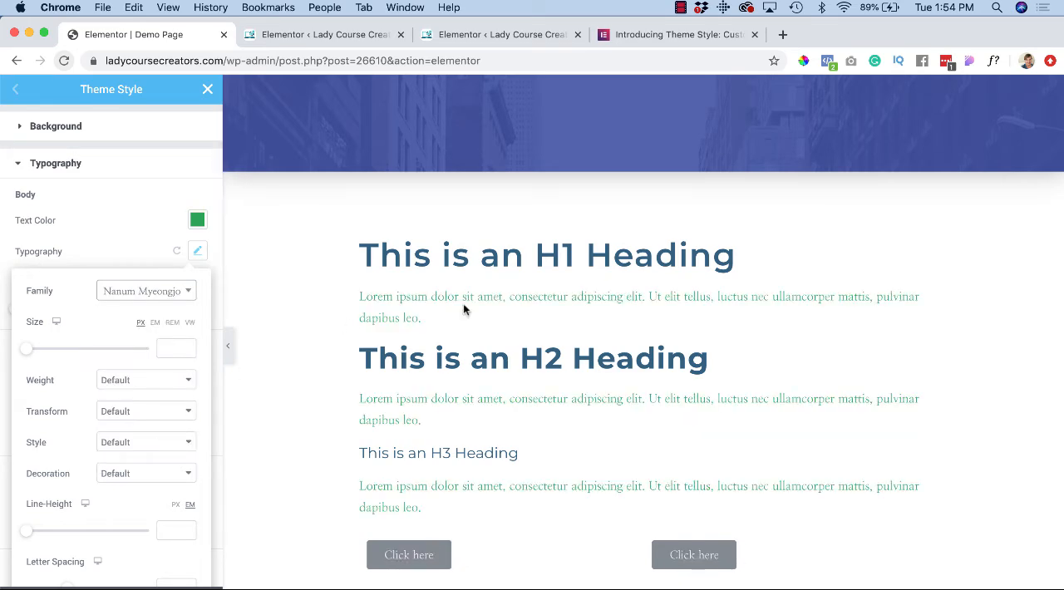
# Step: Set the body text size to 19 px and its weight to 600
pyautogui.moveTo(28, 349); pyautogui.dragTo(40, 354)
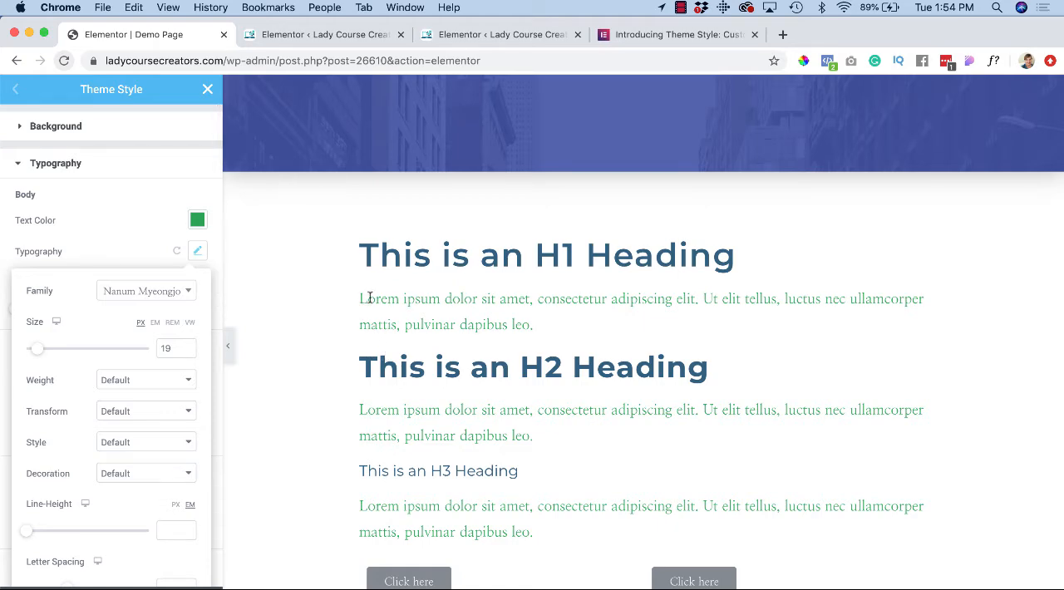
pyautogui.click(138, 380)
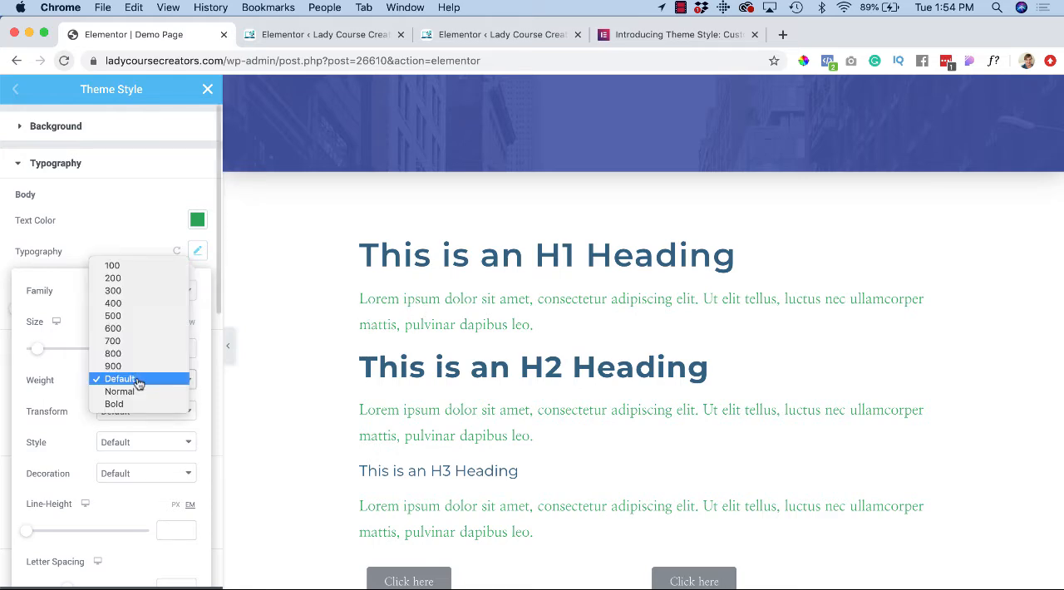
pyautogui.click(130, 330)
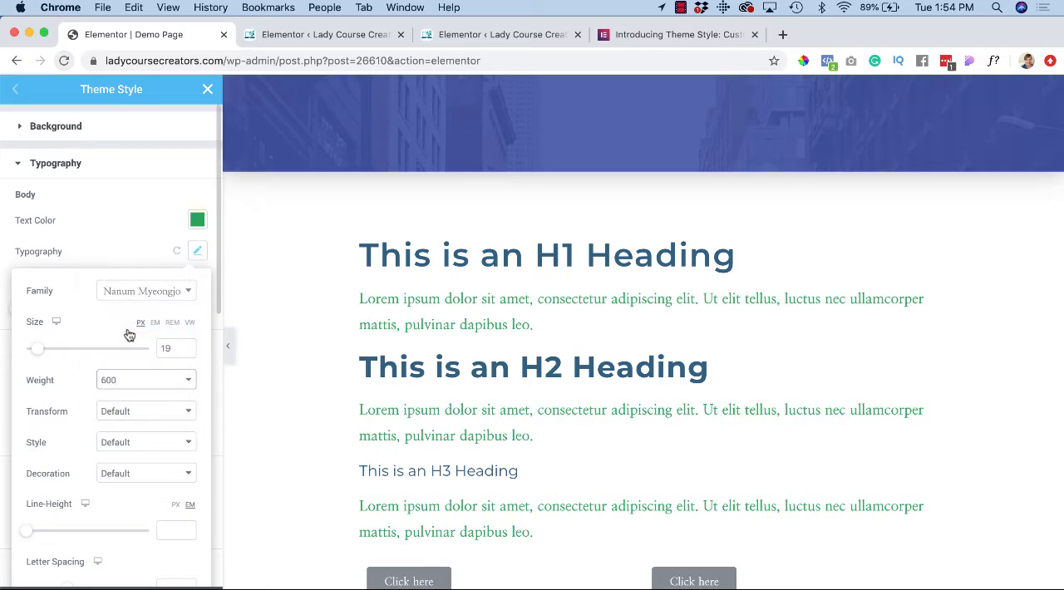
# Step: Try the Uppercase transform on the body text and return it to Default
pyautogui.click(130, 415)
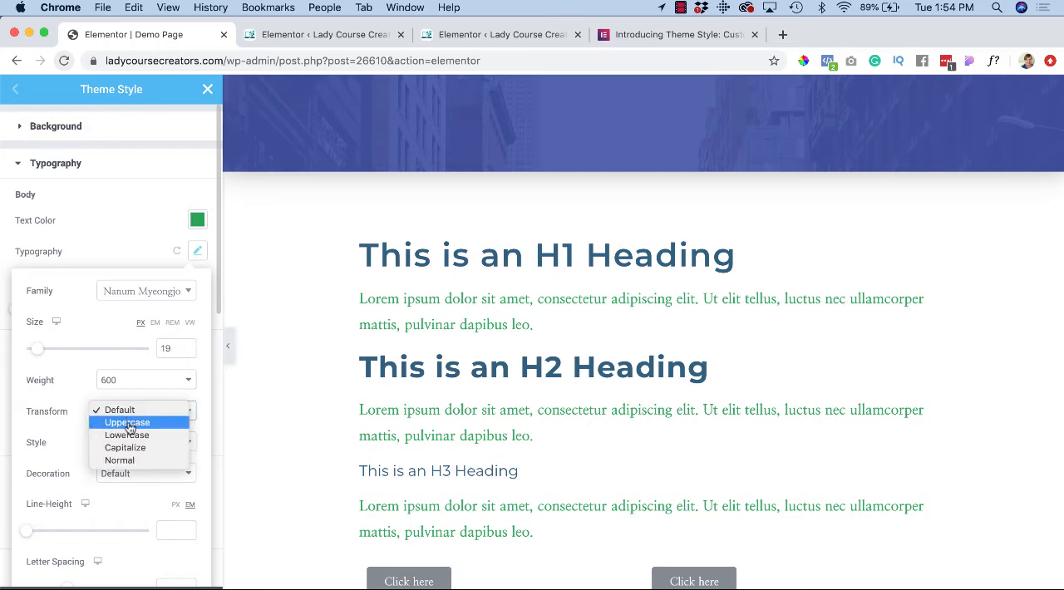
pyautogui.click(129, 423)
pyautogui.click(145, 411)
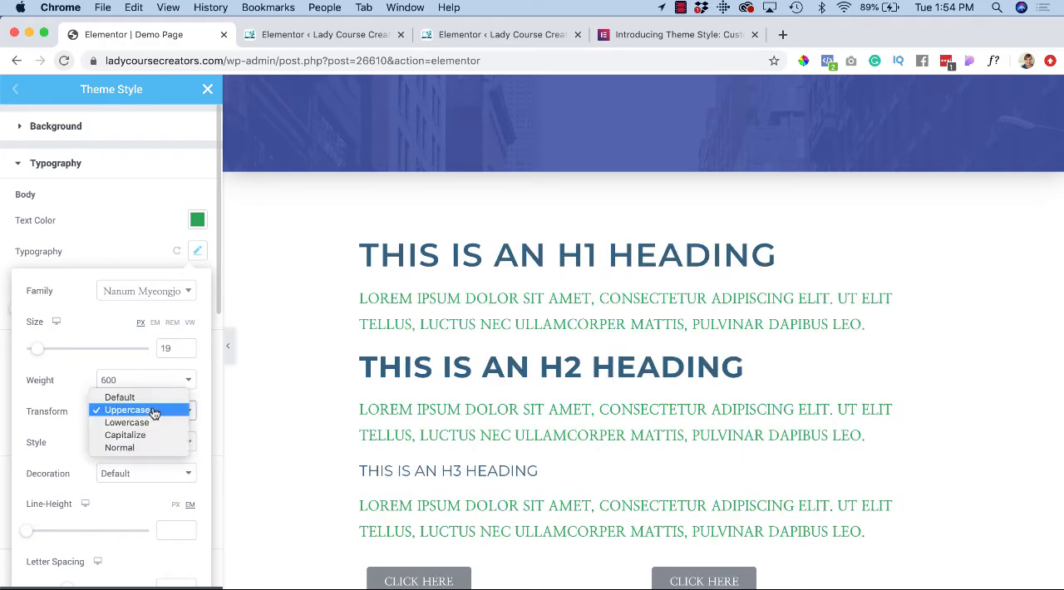
pyautogui.click(150, 400)
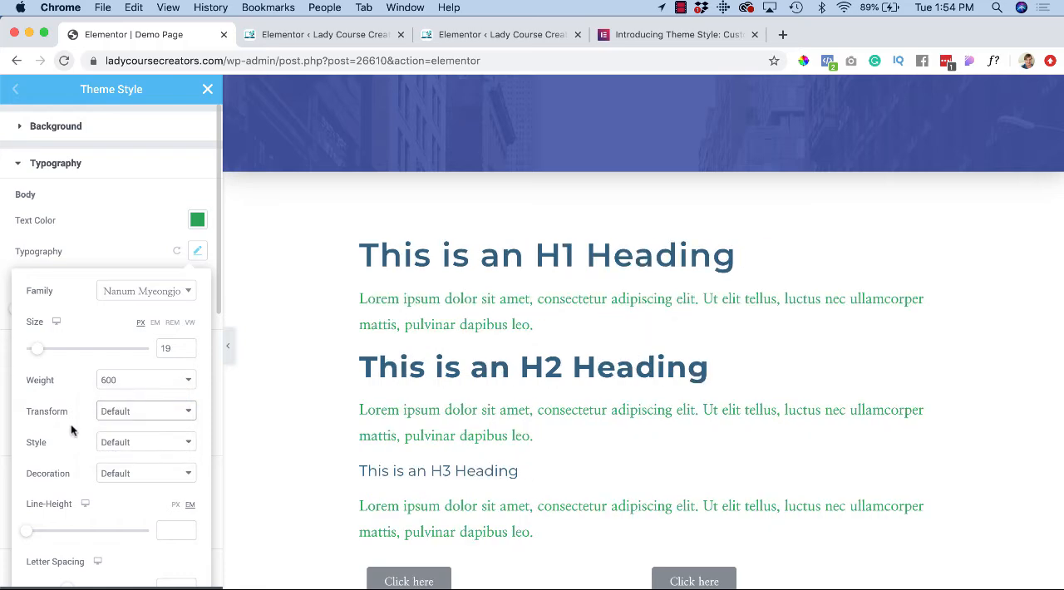
pyautogui.scroll(-1, 58, 448)
pyautogui.click(158, 403)
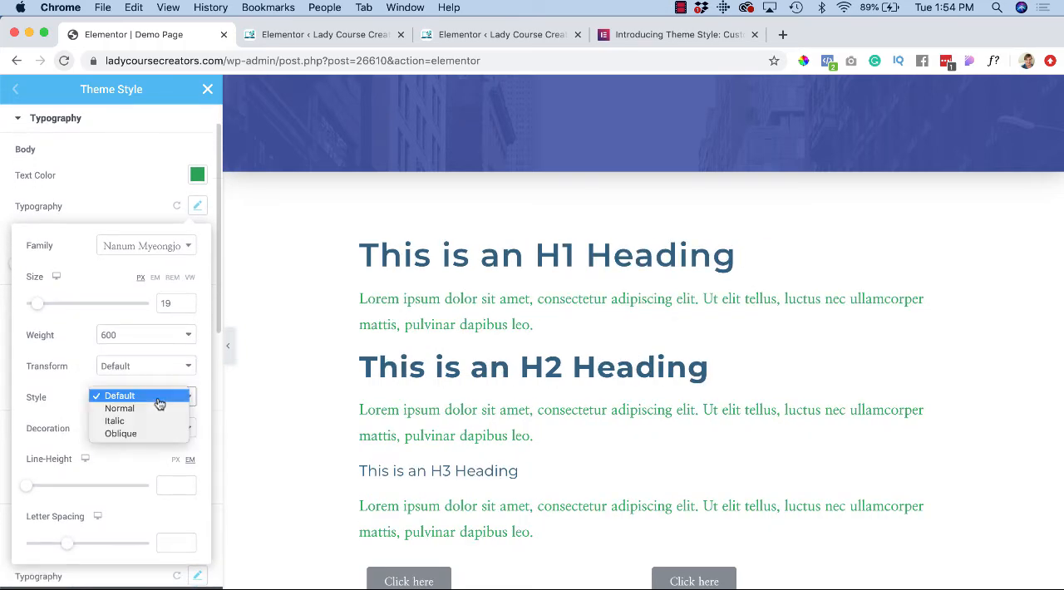
pyautogui.click(69, 400)
# Step: Set the body text's line height to 1.5 em and its letter spacing to 0.7
pyautogui.scroll(-1, 73, 434)
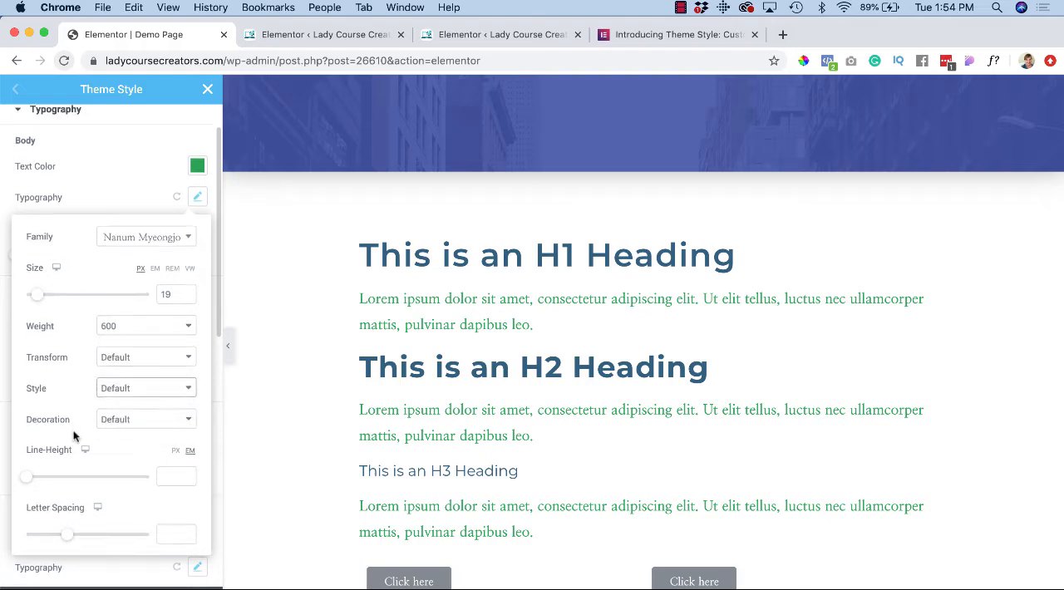
pyautogui.moveTo(26, 474); pyautogui.dragTo(44, 484)
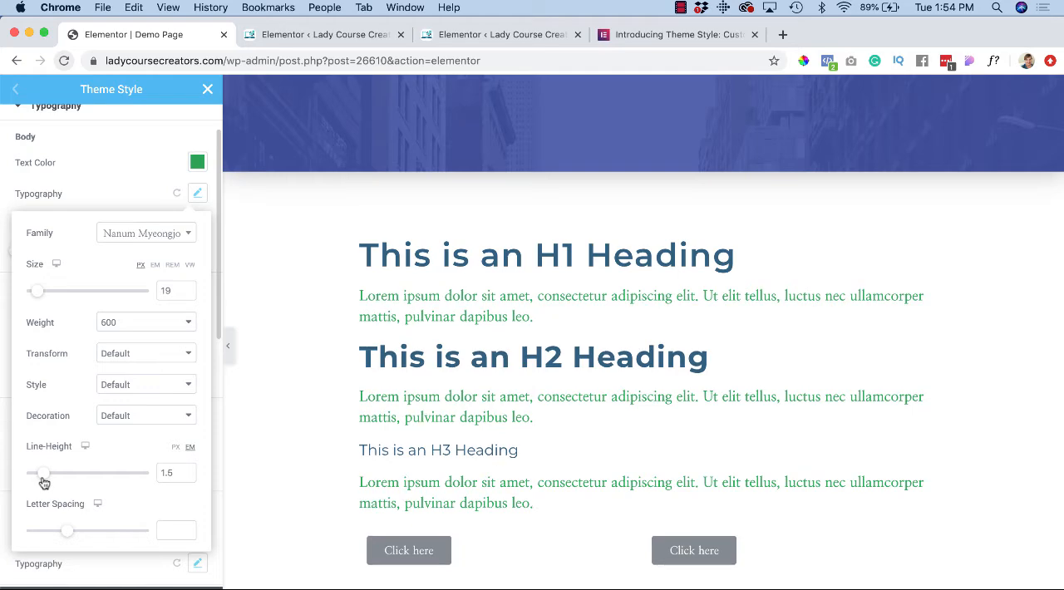
pyautogui.scroll(-3, 50, 482)
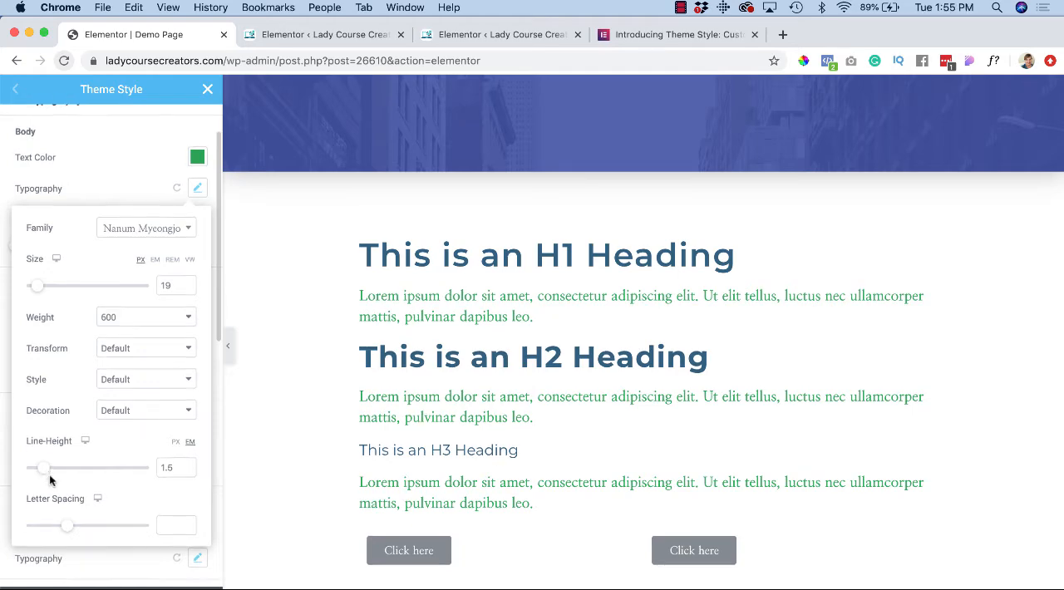
pyautogui.moveTo(68, 493); pyautogui.dragTo(77, 490)
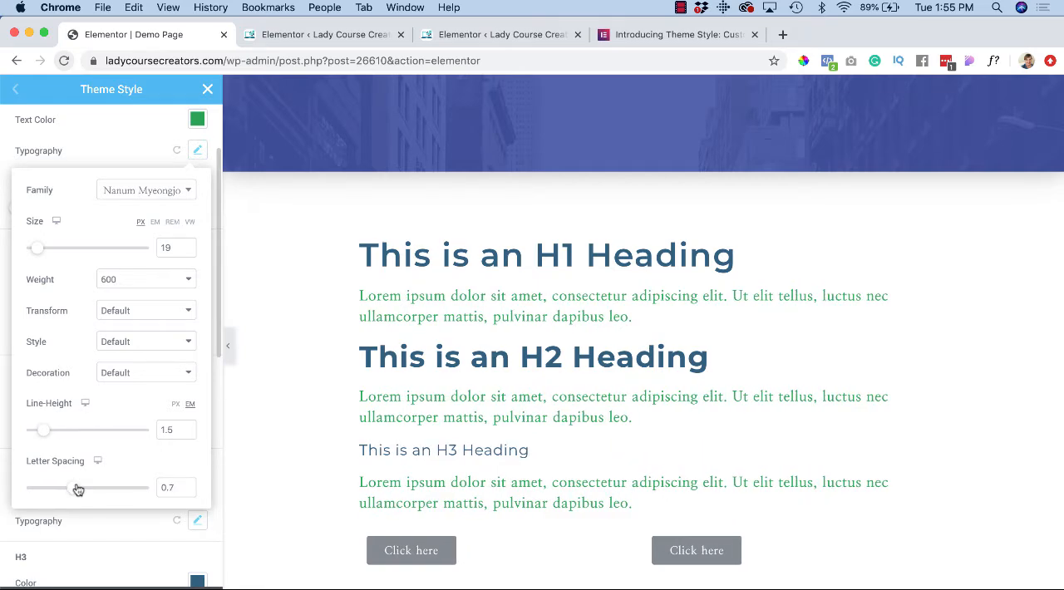
pyautogui.scroll(-1, 76, 489)
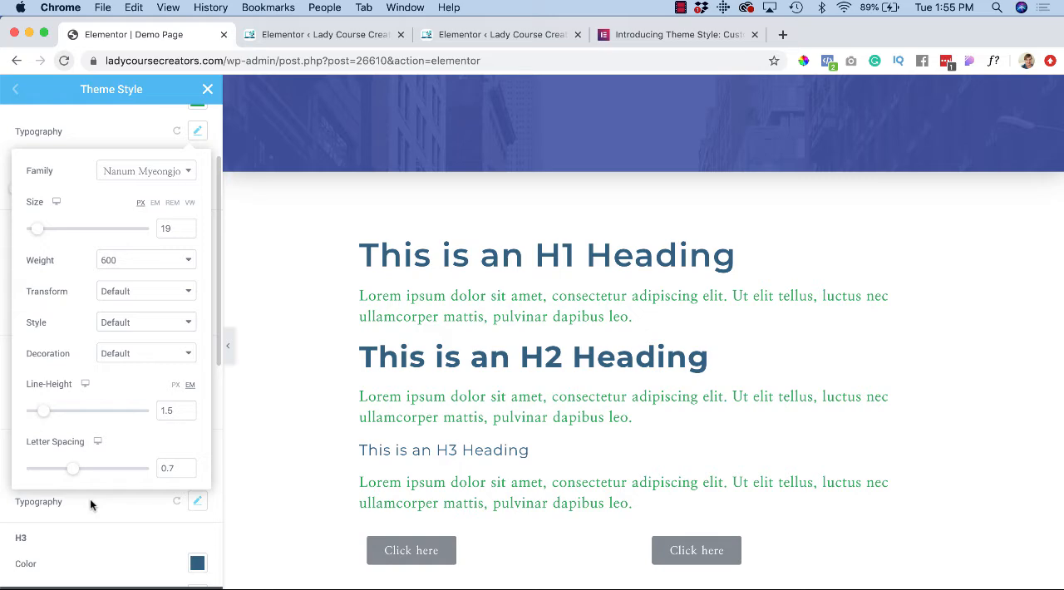
pyautogui.click(91, 501)
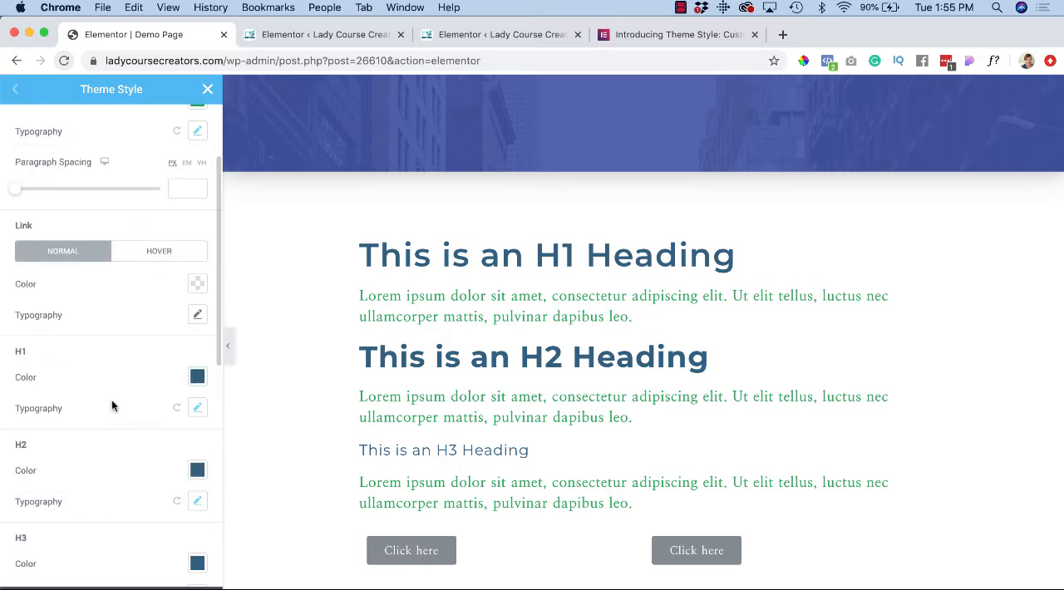
pyautogui.scroll(-2, 111, 400)
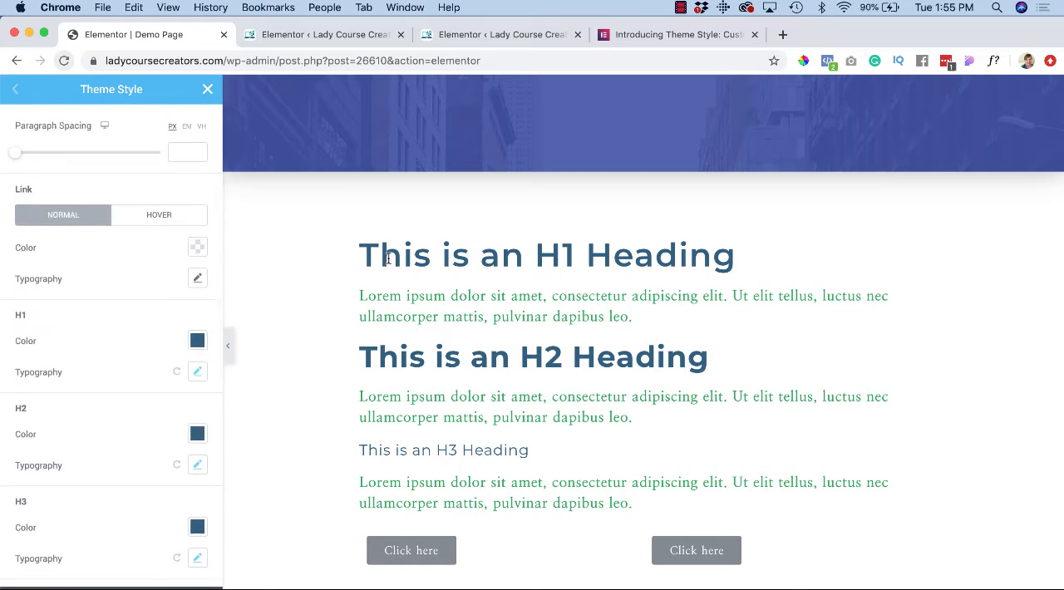
# Step: Set the H1 heading color to the bright blue saved swatch, #0983E3
pyautogui.click(197, 343)
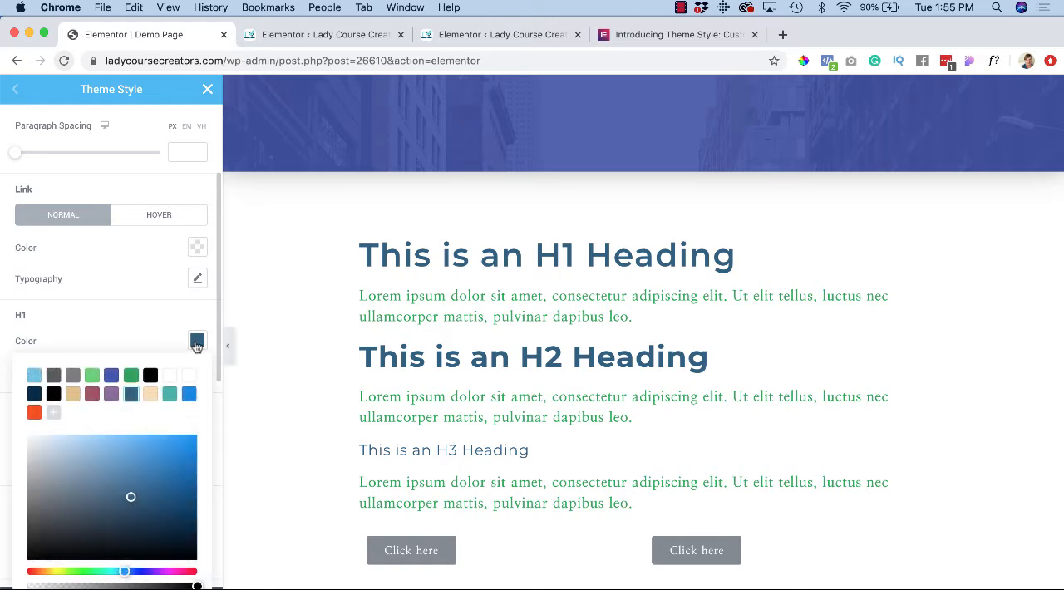
pyautogui.click(188, 395)
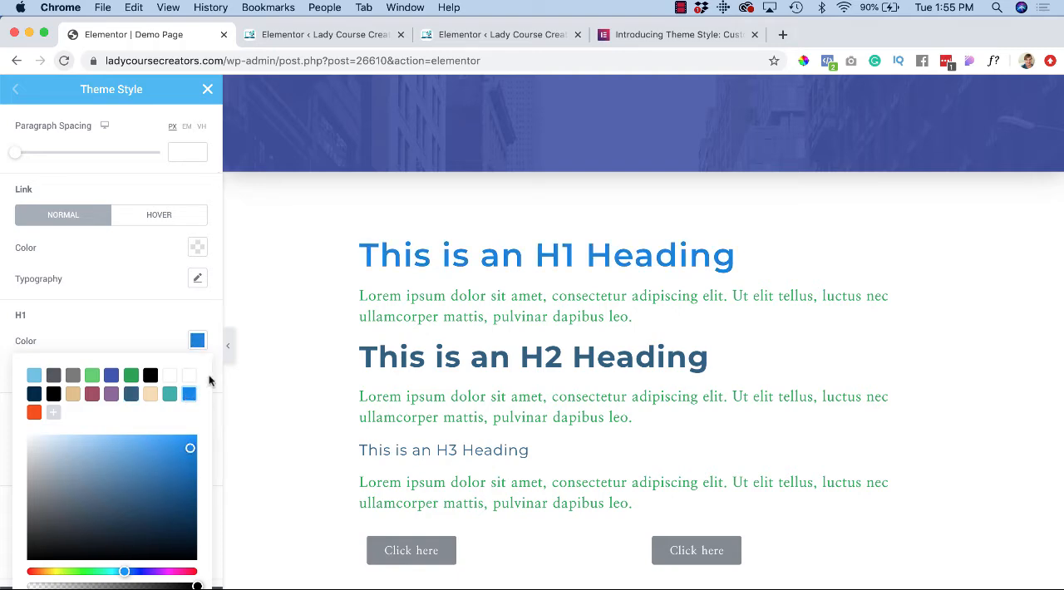
pyautogui.scroll(-1, 183, 312)
pyautogui.click(197, 319)
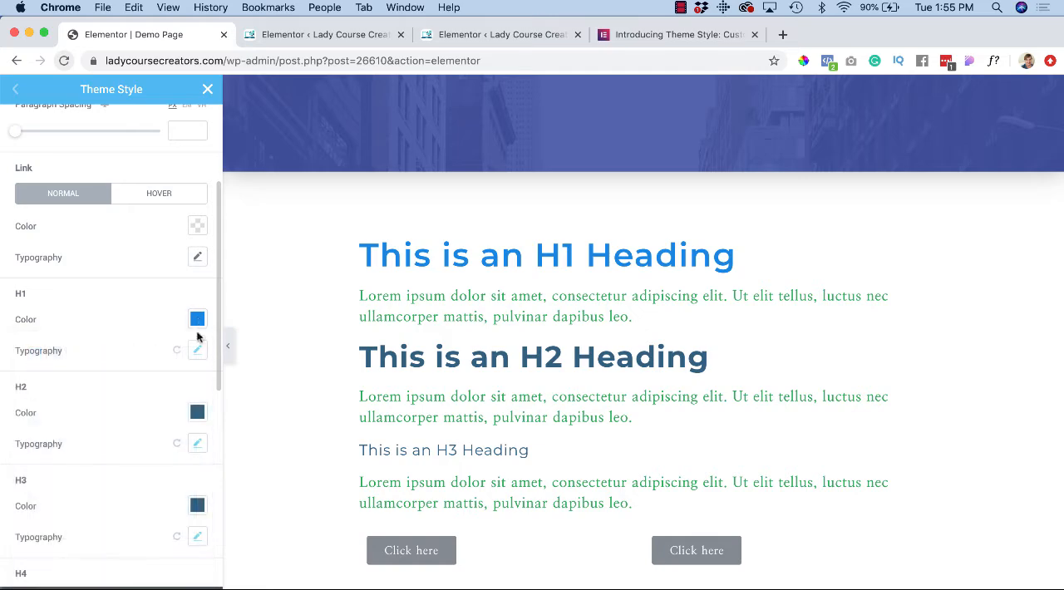
# Step: Set the H1 typography's font family to Mrs Sheppards and its size to 50 px
pyautogui.click(199, 351)
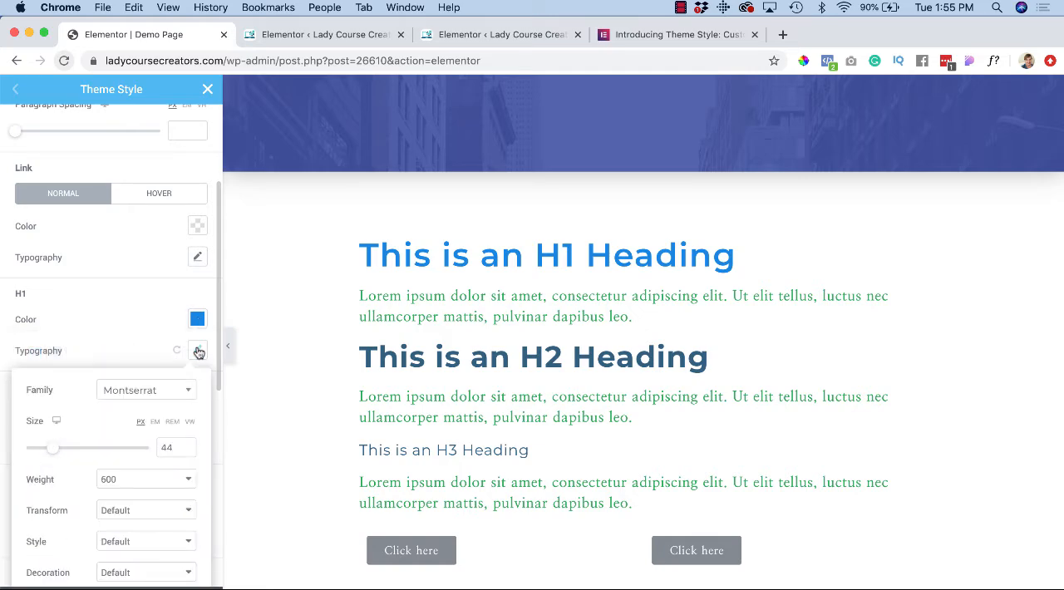
pyautogui.click(171, 399)
pyautogui.scroll(-1, 158, 472)
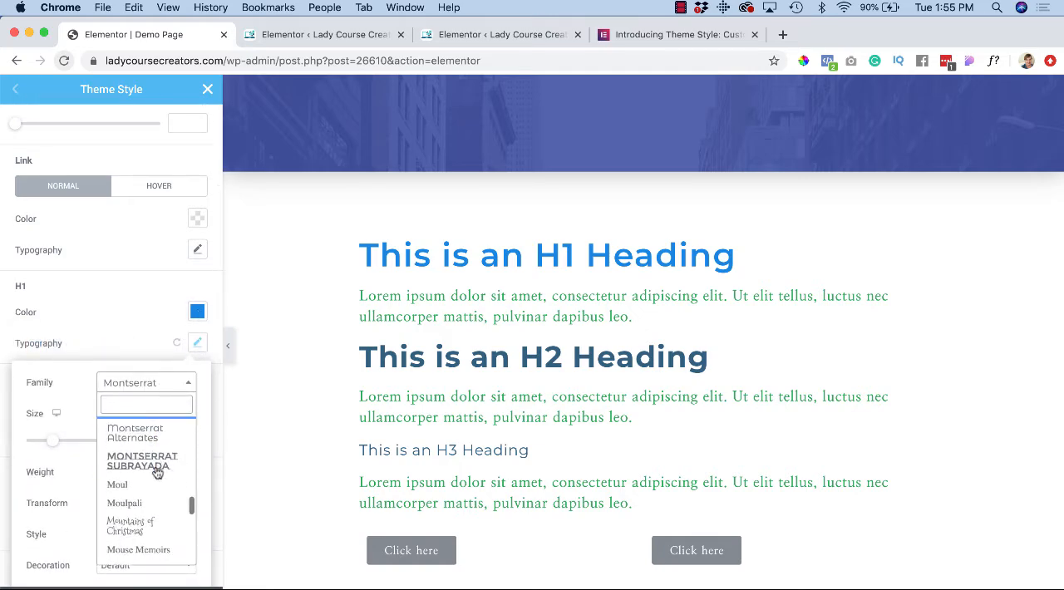
pyautogui.scroll(-4, 150, 491)
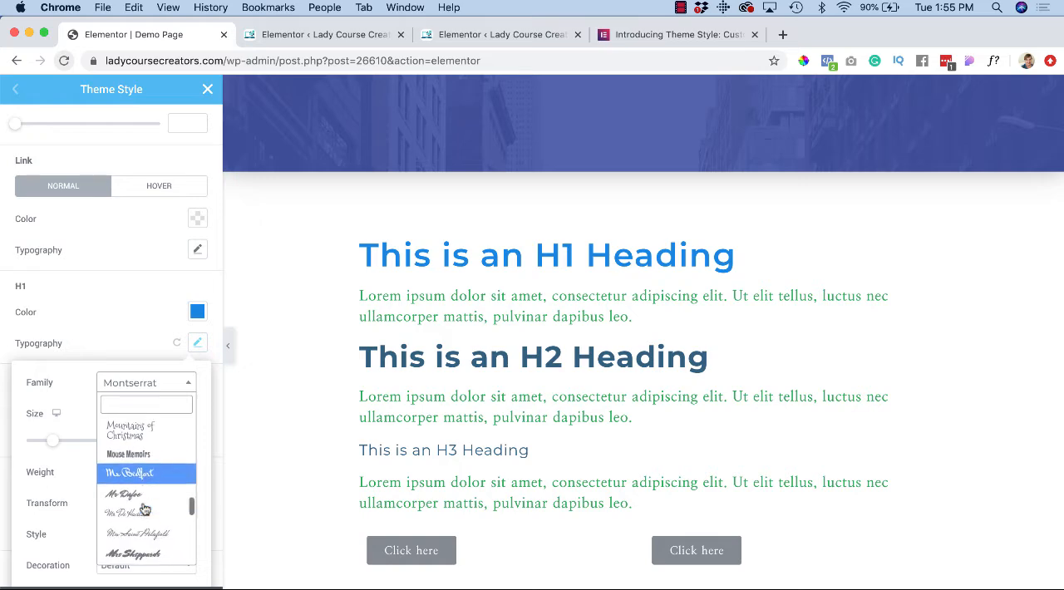
pyautogui.scroll(-3, 145, 507)
pyautogui.click(154, 496)
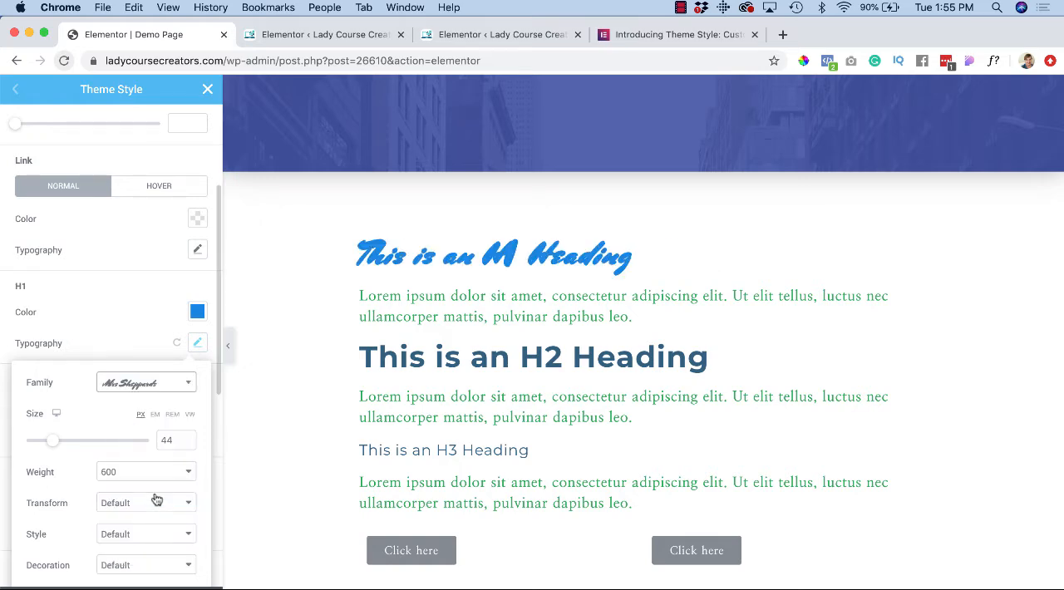
pyautogui.moveTo(52, 440)
pyautogui.mouseDown()
pyautogui.moveTo(65, 443)
pyautogui.moveTo(56, 440)
pyautogui.mouseUp()
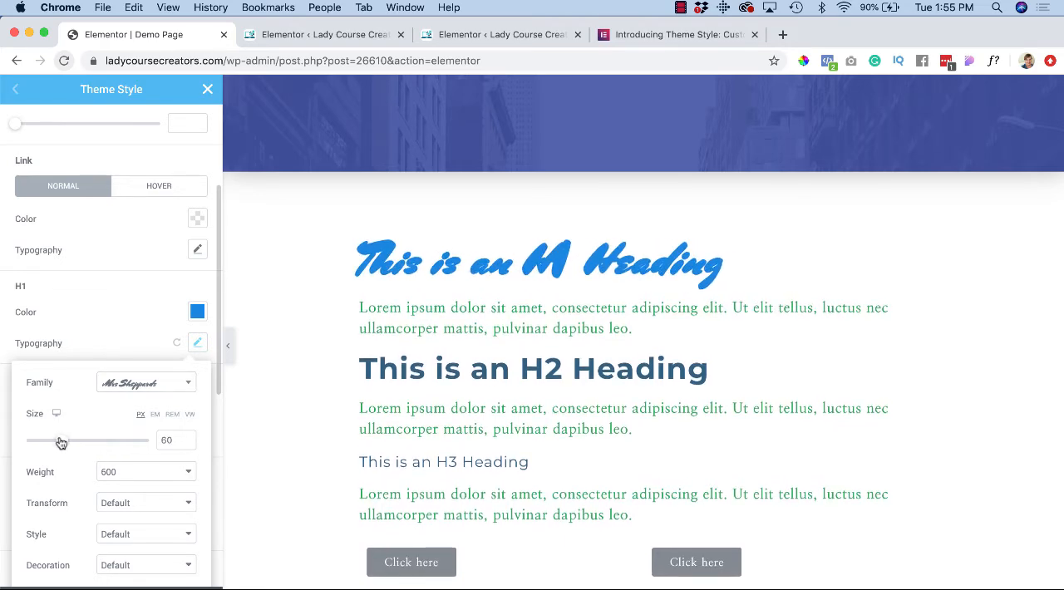
# Step: Change the H1 font family to Mystery Quest and set its weight to 500
pyautogui.click(177, 388)
pyautogui.scroll(-2, 138, 498)
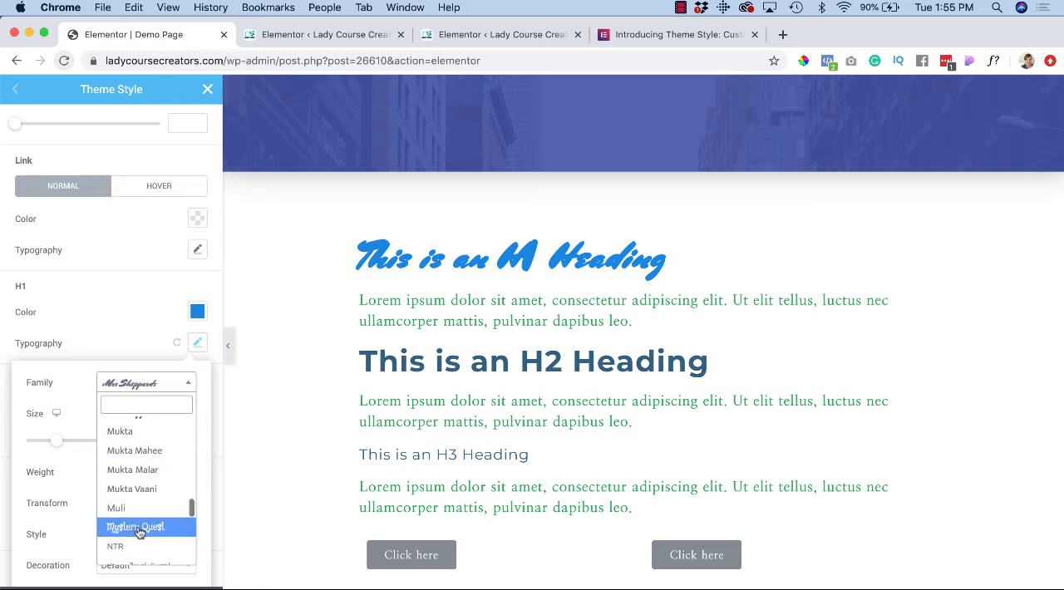
pyautogui.click(141, 533)
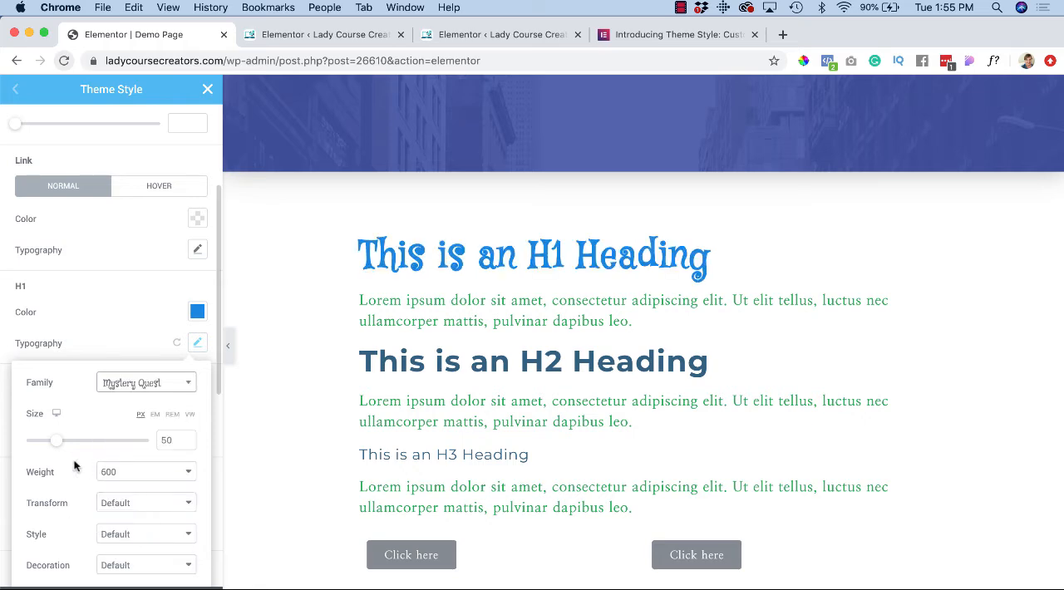
pyautogui.click(128, 471)
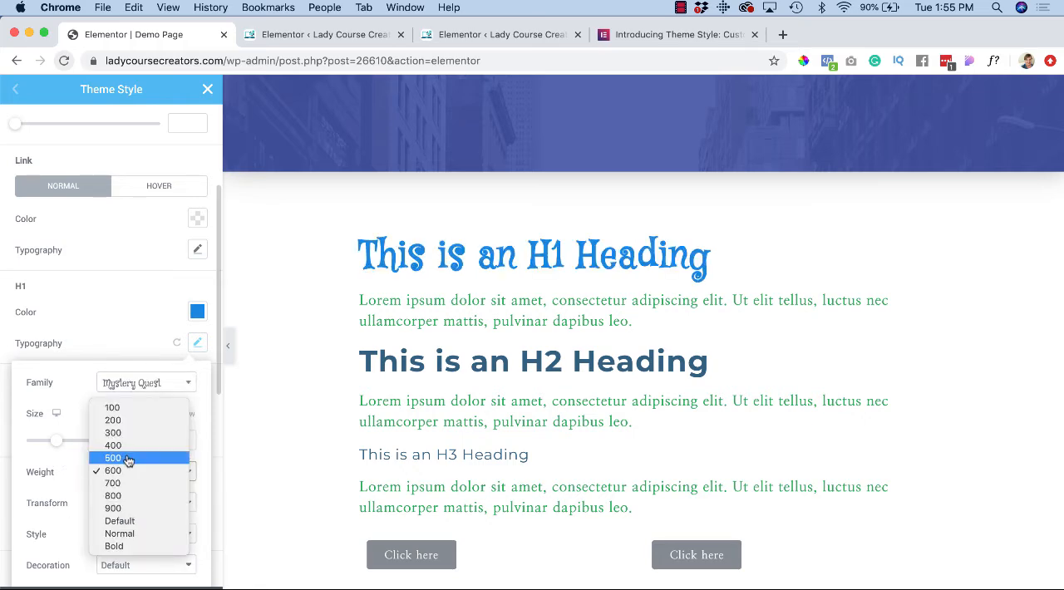
pyautogui.click(129, 459)
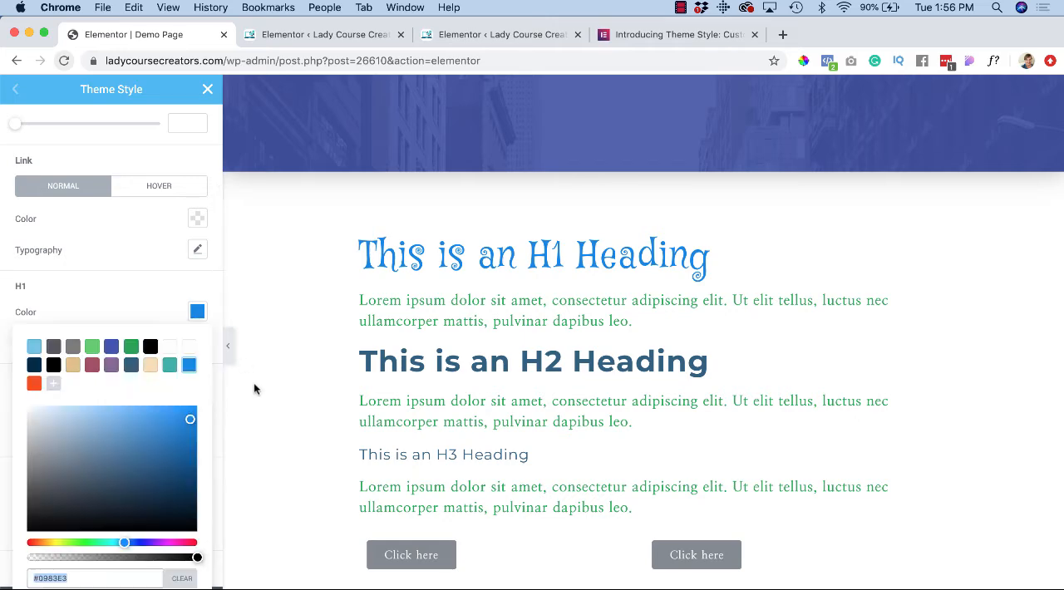
pyautogui.click(197, 316)
pyautogui.click(197, 313)
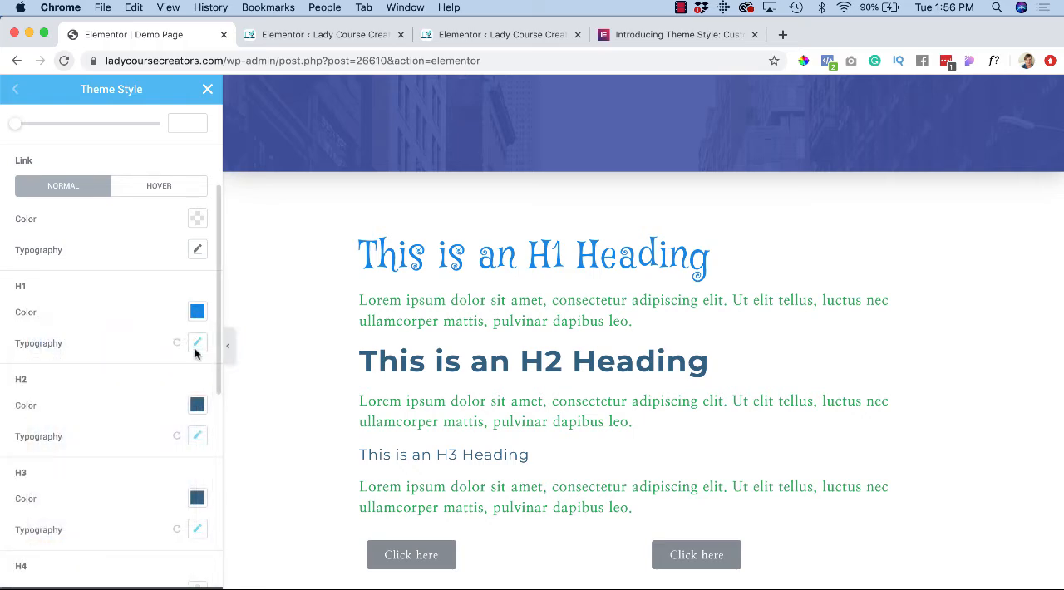
# Step: Set the H3 heading color to the muted red saved swatch, #A05063
pyautogui.scroll(-3, 129, 442)
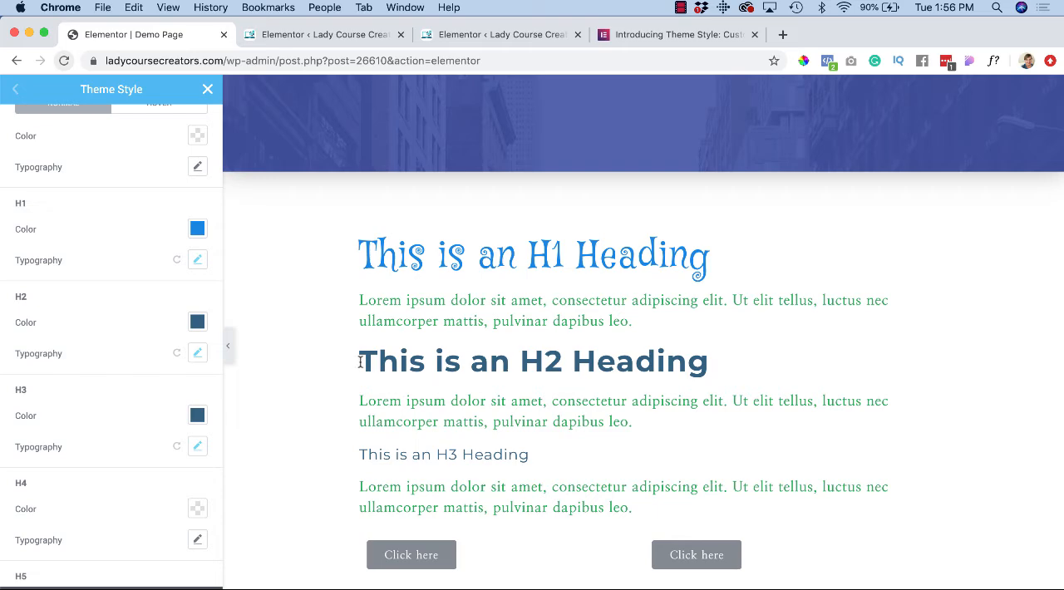
pyautogui.scroll(-1, 390, 438)
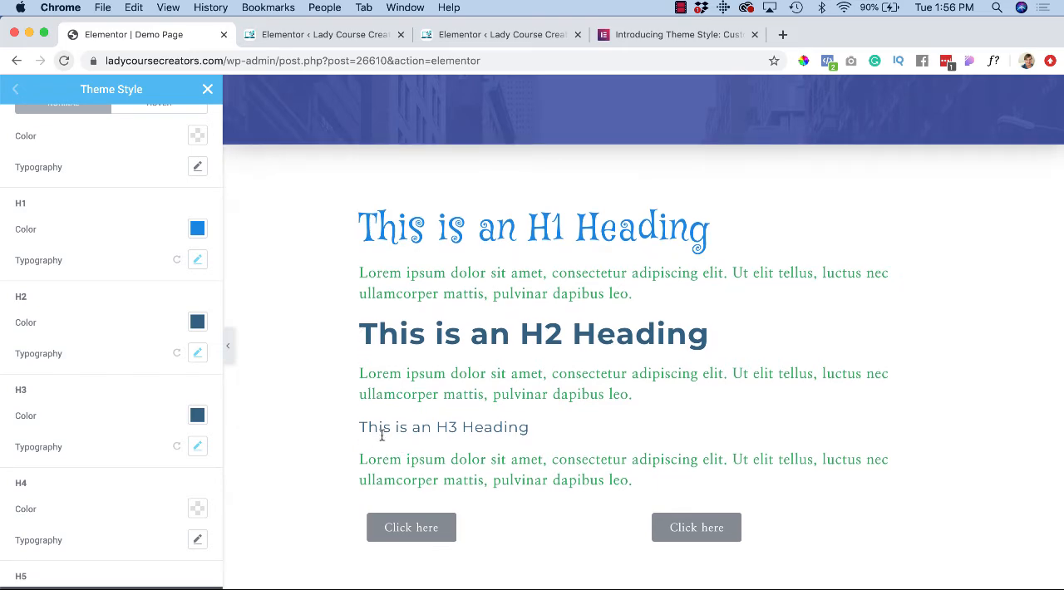
pyautogui.click(197, 415)
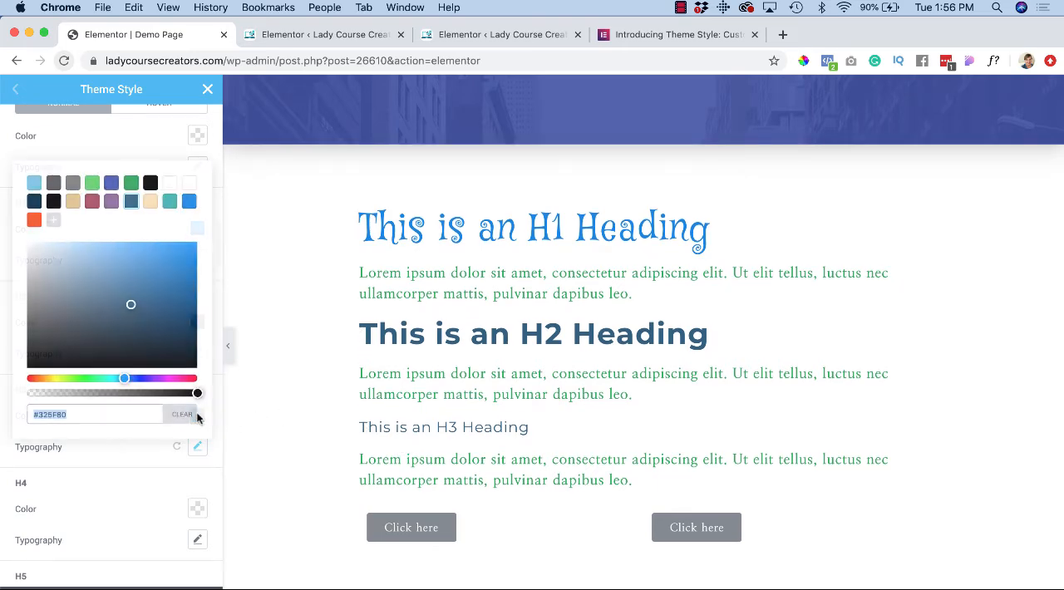
pyautogui.click(91, 204)
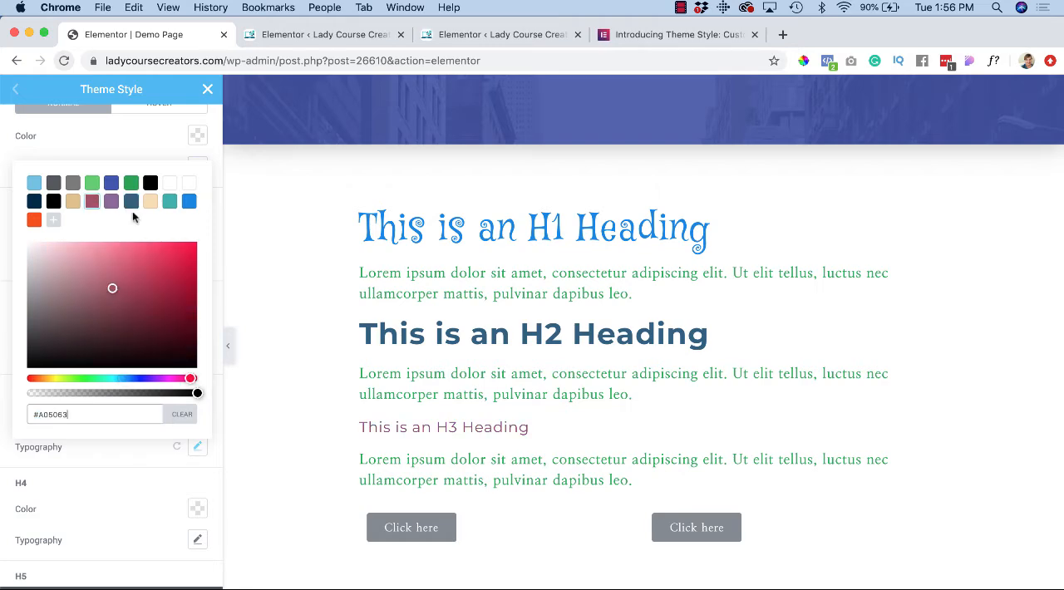
pyautogui.click(152, 134)
# Step: Set the H3 typography's font family to Mr Bedfort and its weight to 600
pyautogui.click(200, 448)
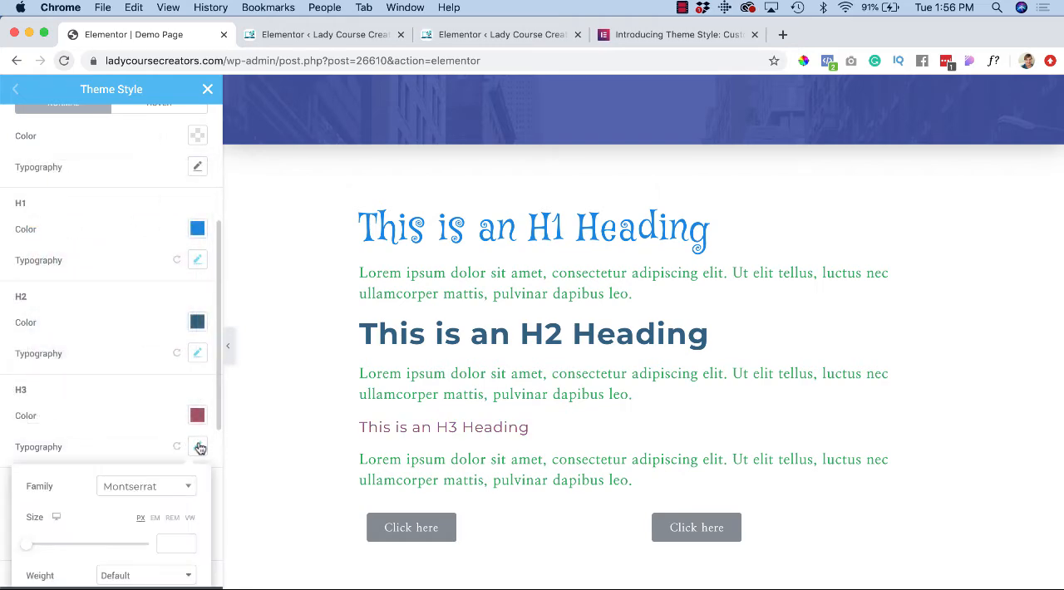
pyautogui.scroll(-4, 187, 399)
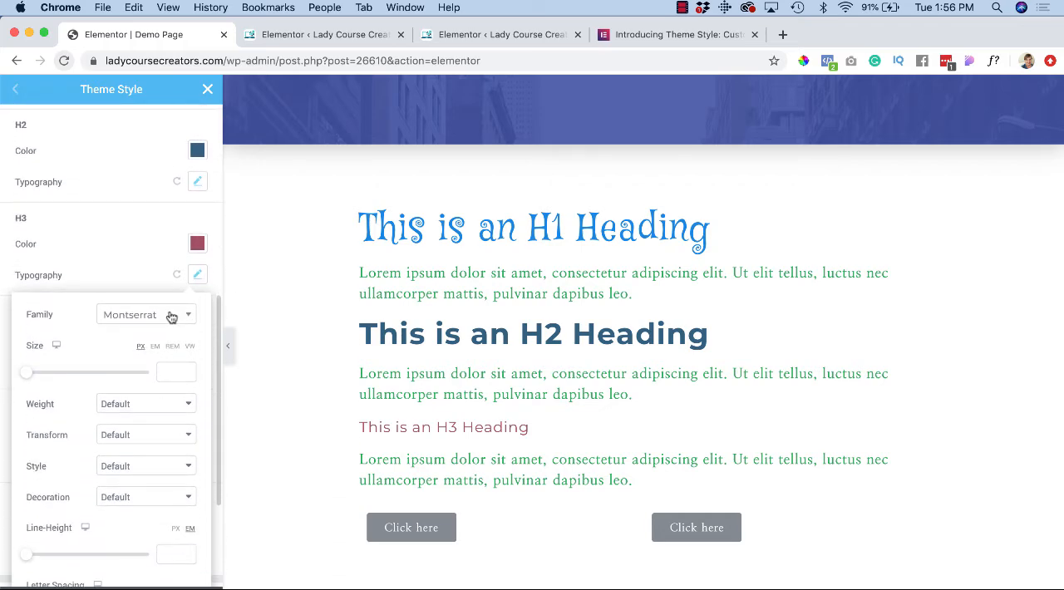
pyautogui.click(171, 315)
pyautogui.click(159, 347)
pyautogui.click(137, 404)
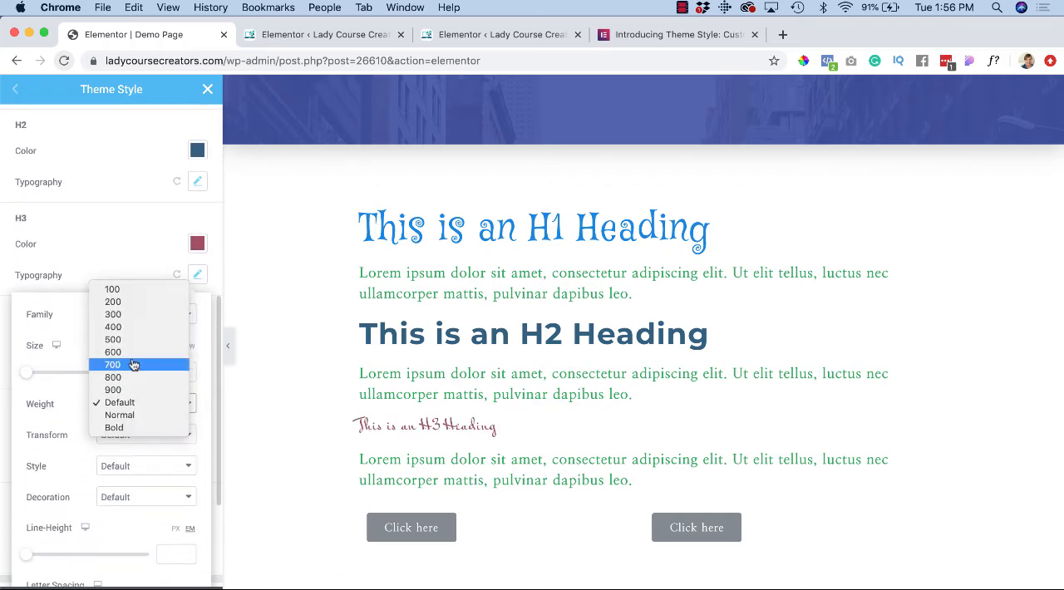
pyautogui.click(132, 353)
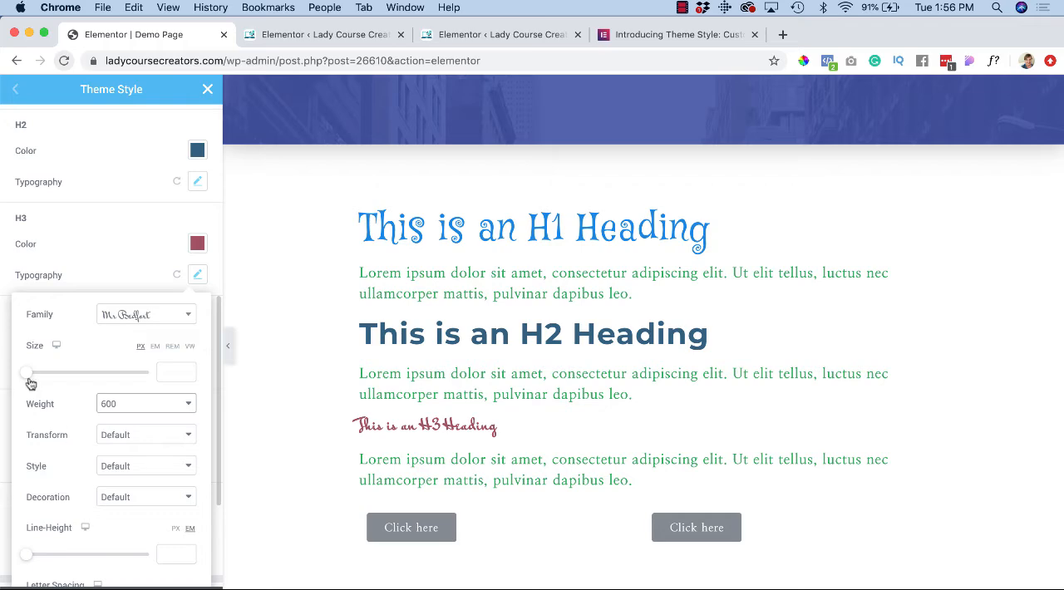
# Step: Set the H3 text size to 33 px and its letter spacing to 1.7
pyautogui.moveTo(28, 374); pyautogui.dragTo(49, 384)
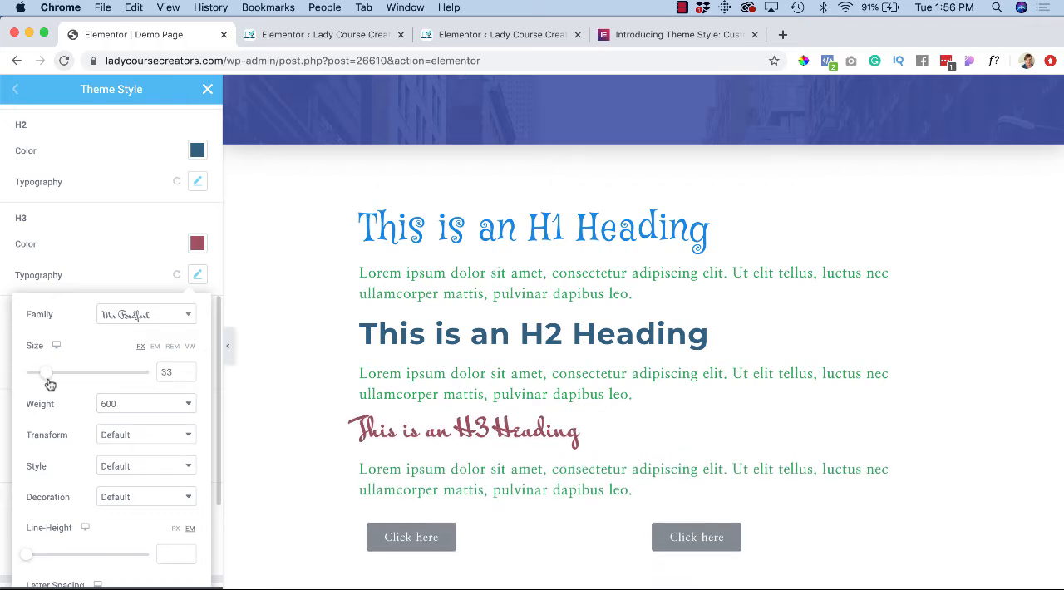
pyautogui.scroll(-3, 64, 467)
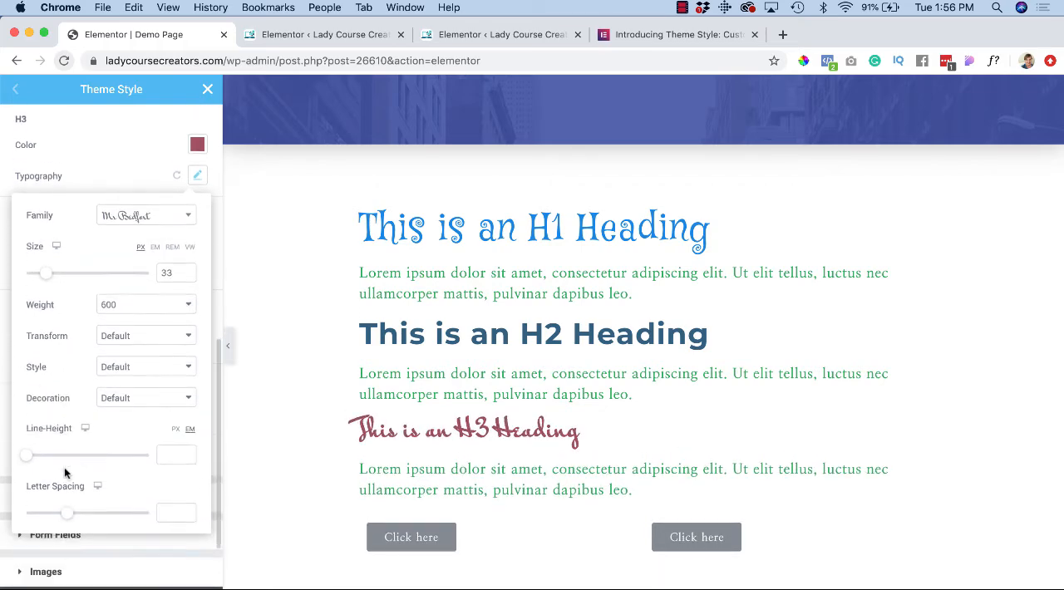
pyautogui.moveTo(69, 502); pyautogui.dragTo(82, 507)
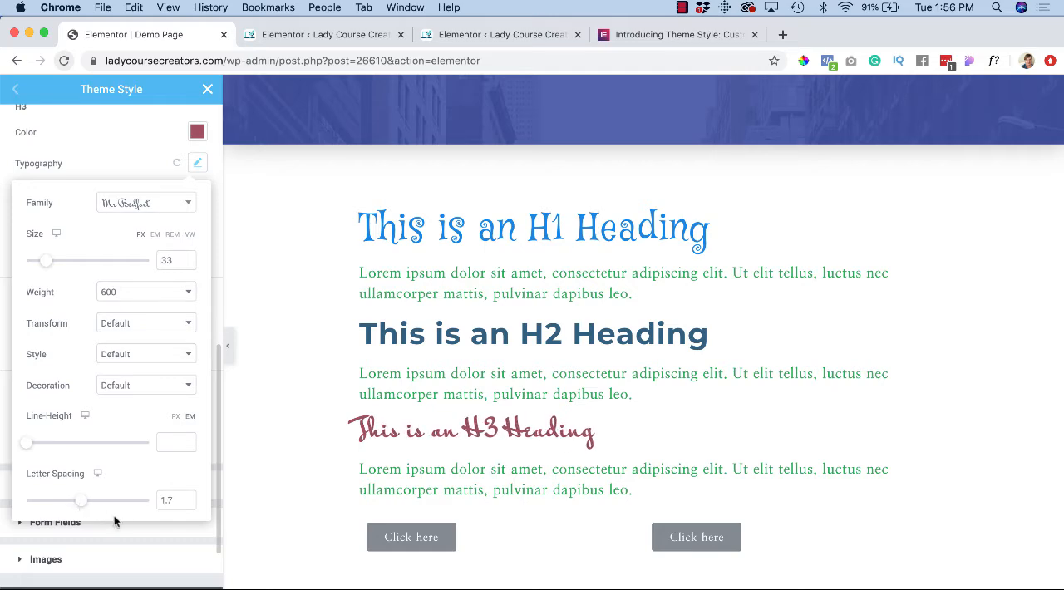
pyautogui.click(114, 524)
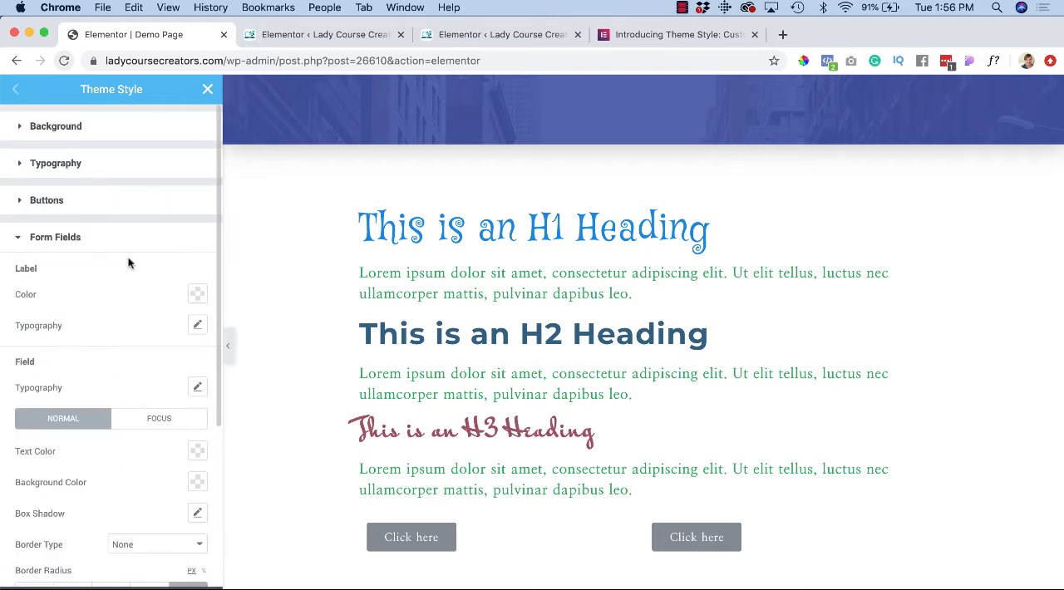
# Step: Review the global Typography settings from the body text and links through the H1 to H6 headings
pyautogui.click(22, 166)
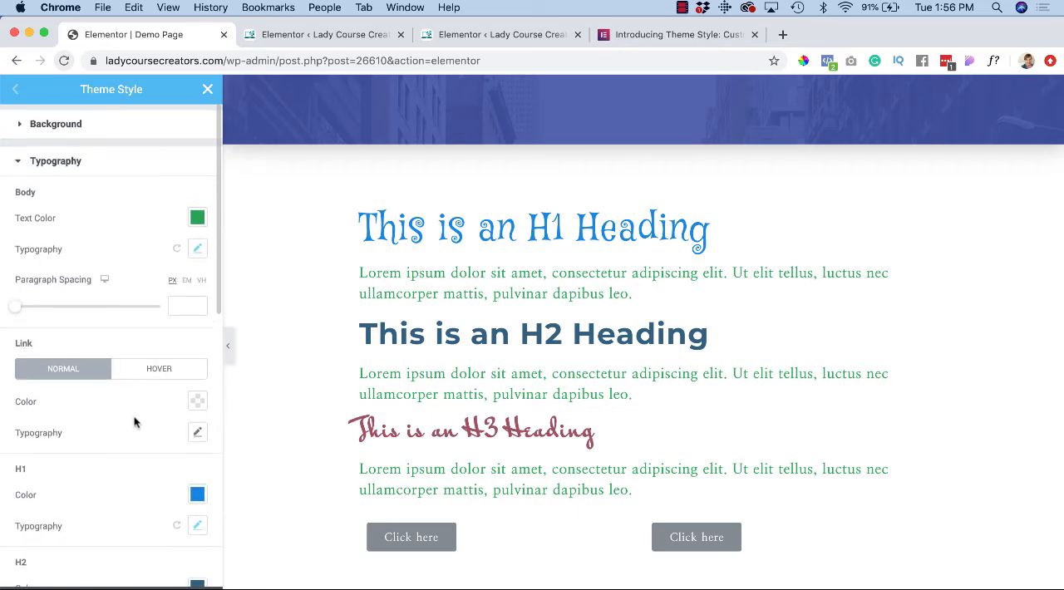
pyautogui.scroll(-2, 134, 422)
pyautogui.scroll(-3, 135, 422)
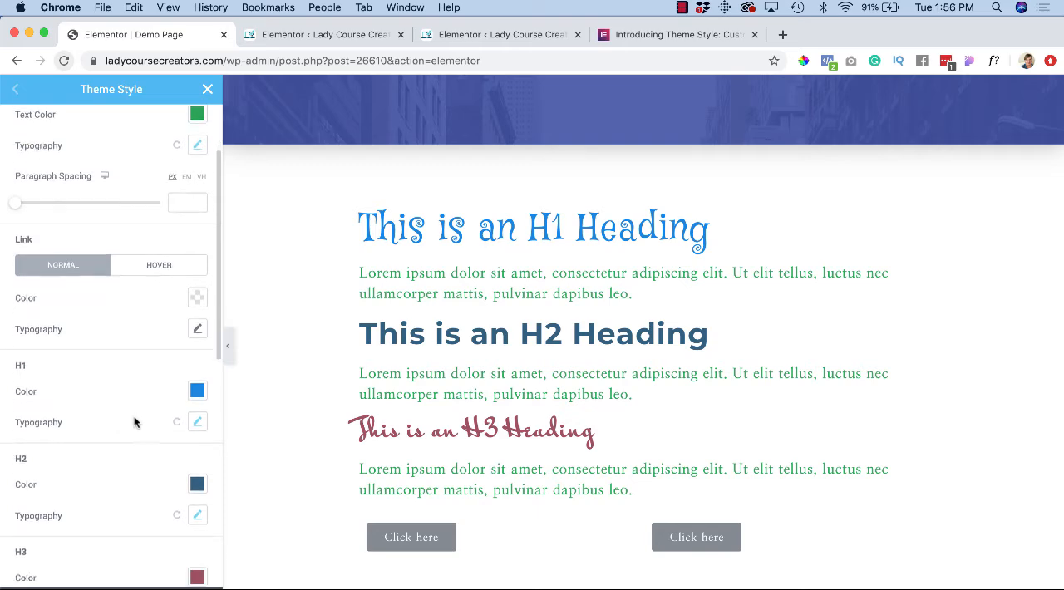
pyautogui.scroll(-1, 135, 422)
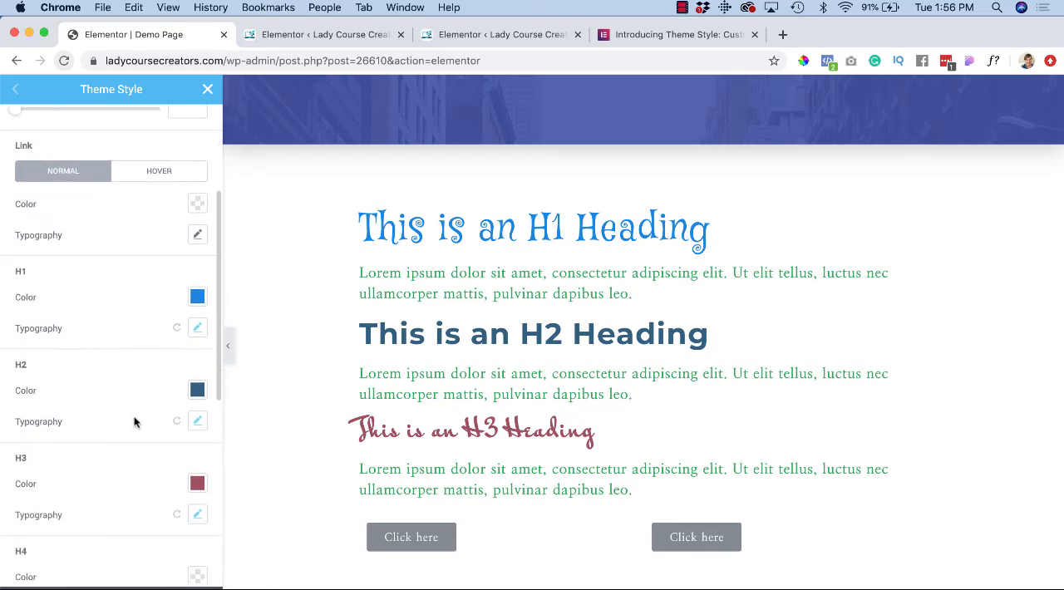
pyautogui.scroll(-1, 135, 422)
pyautogui.scroll(-1, 135, 423)
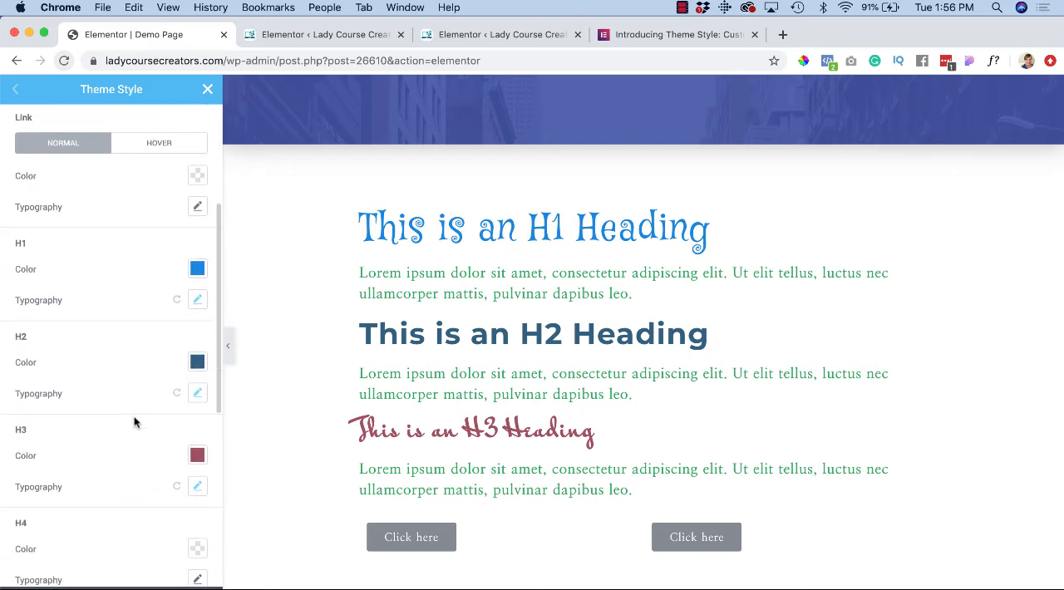
pyautogui.scroll(-2, 134, 422)
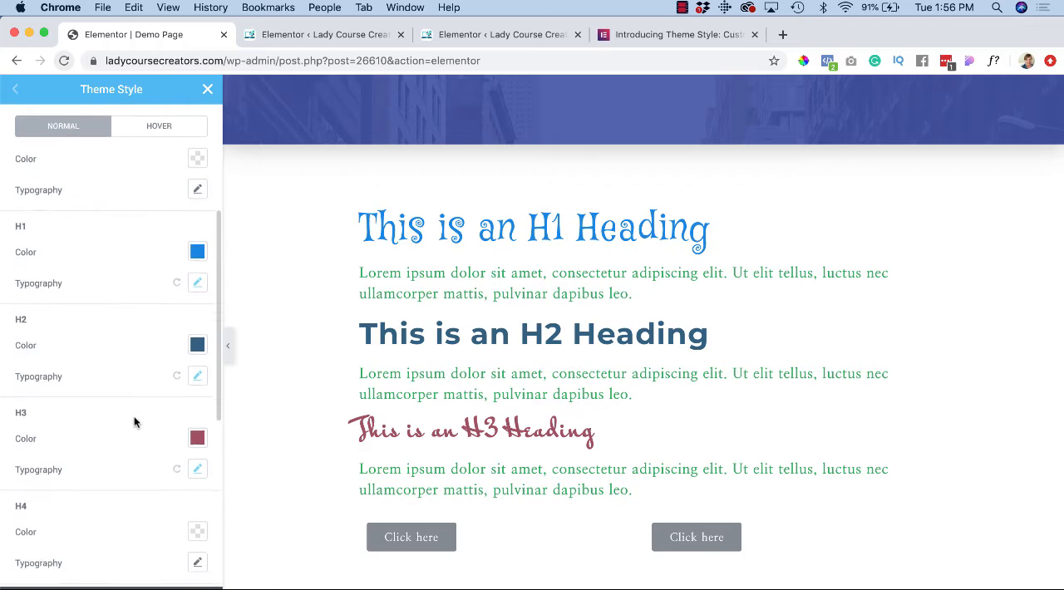
pyautogui.scroll(-4, 134, 422)
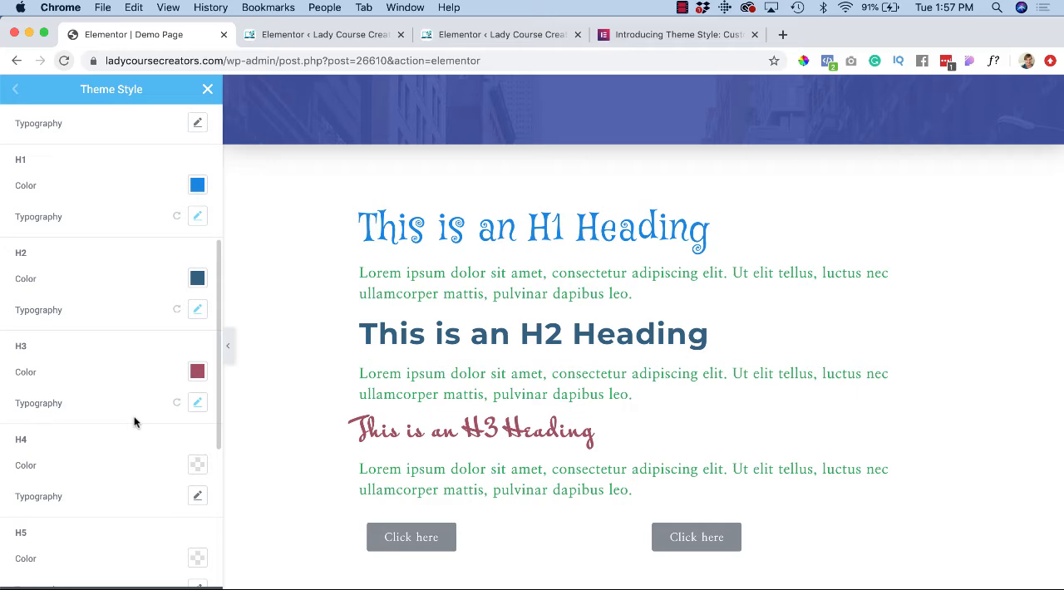
pyautogui.scroll(-5, 134, 423)
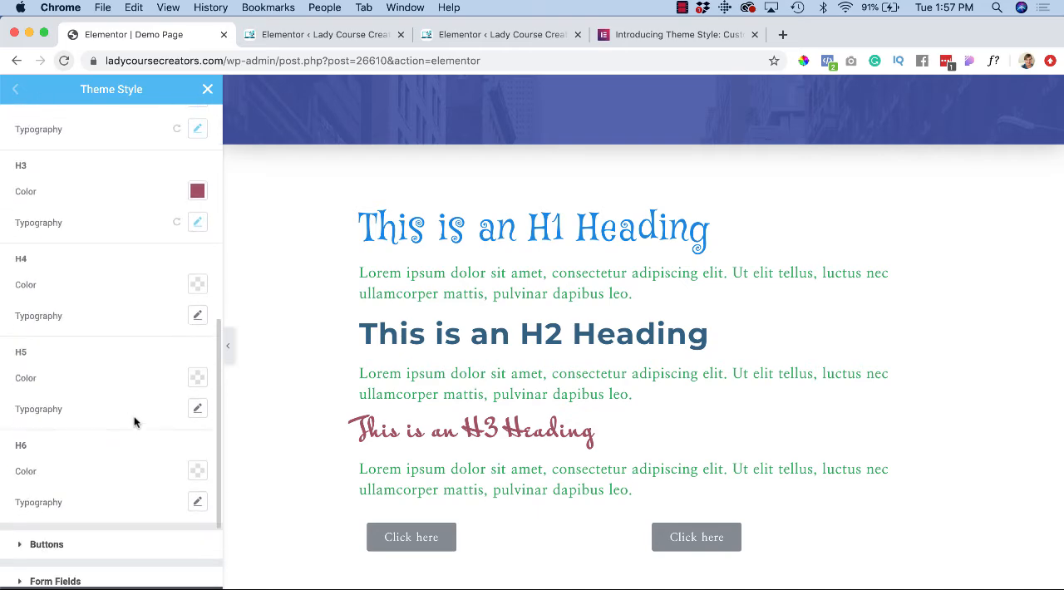
pyautogui.scroll(-2, 135, 422)
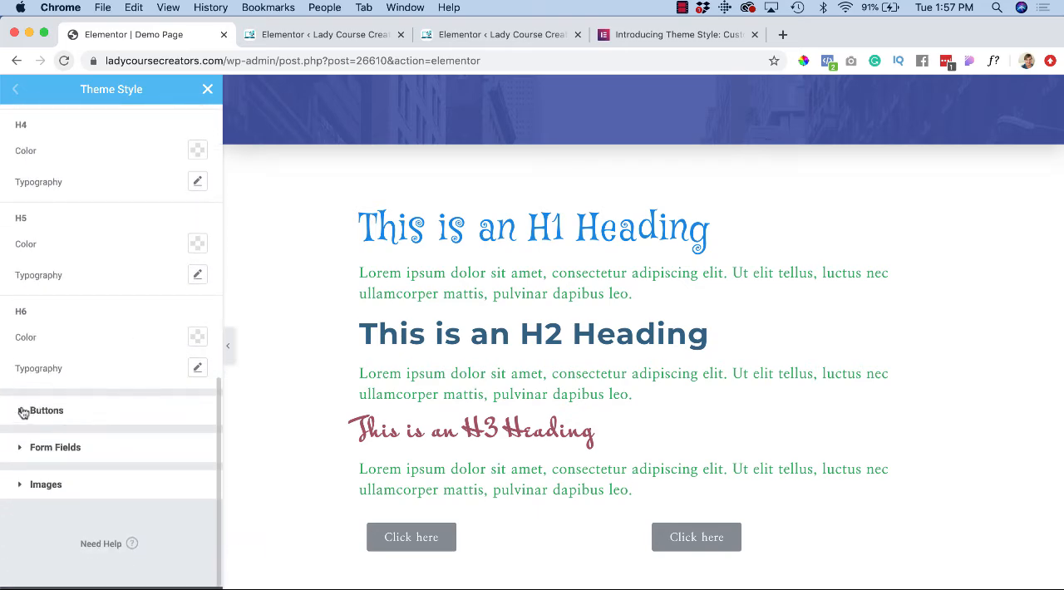
# Step: Set the global button typography's font family to Verdana and its weight to 700
pyautogui.click(20, 408)
pyautogui.click(196, 166)
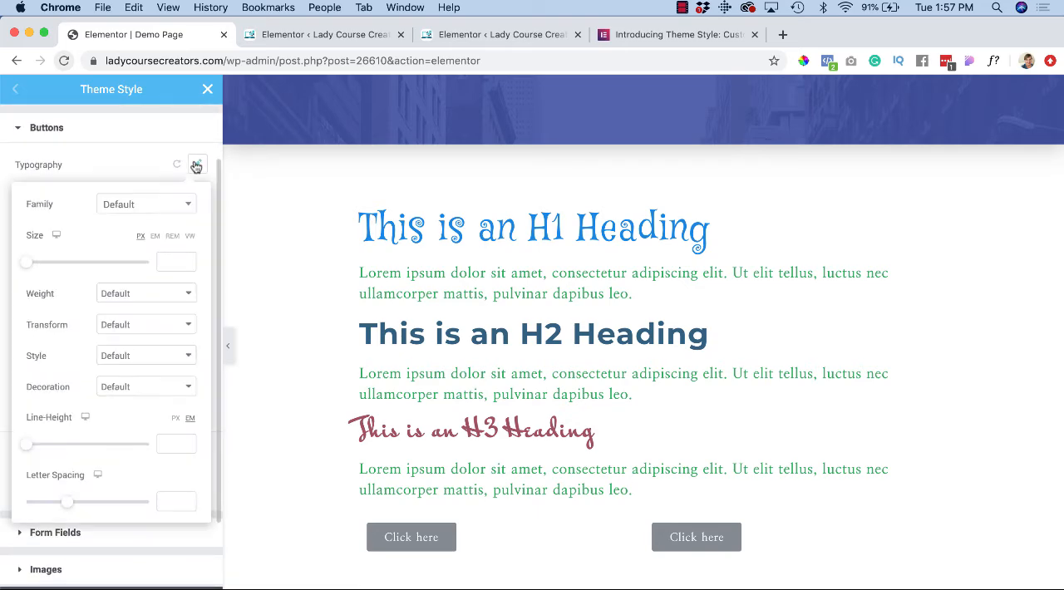
pyautogui.click(178, 206)
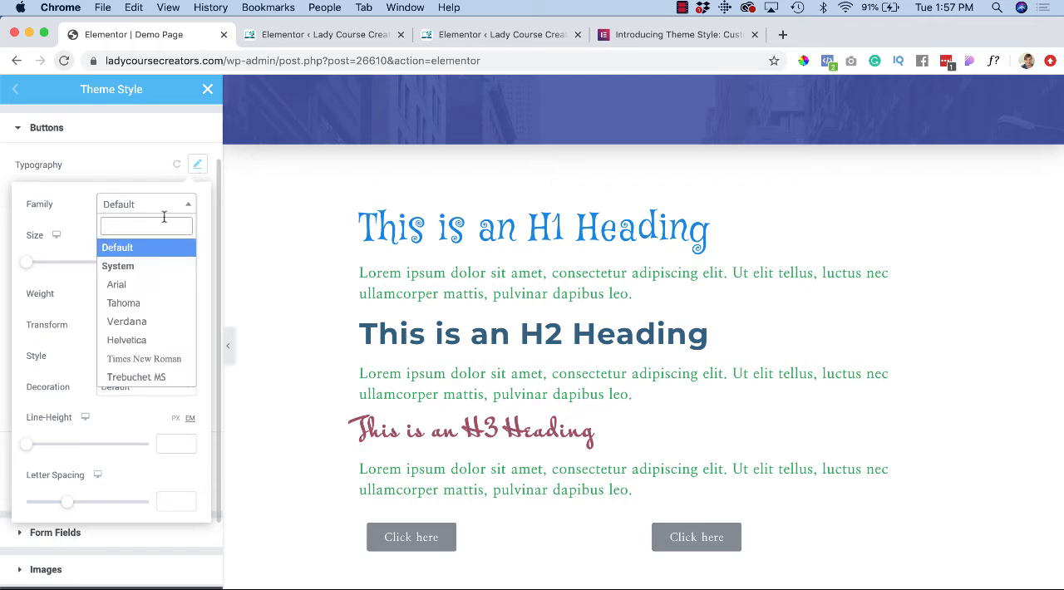
pyautogui.click(143, 323)
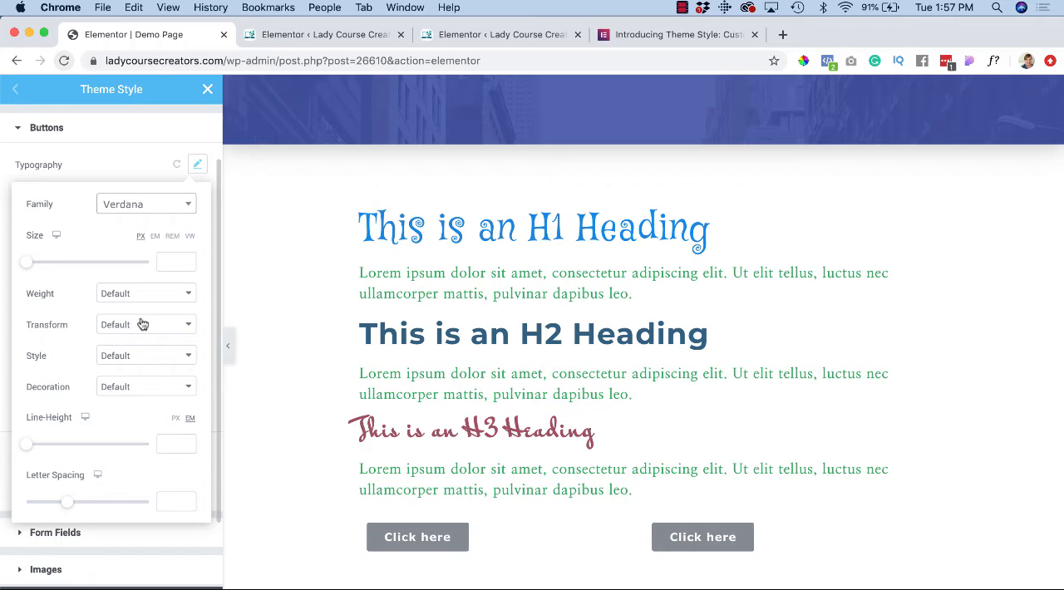
pyautogui.click(167, 297)
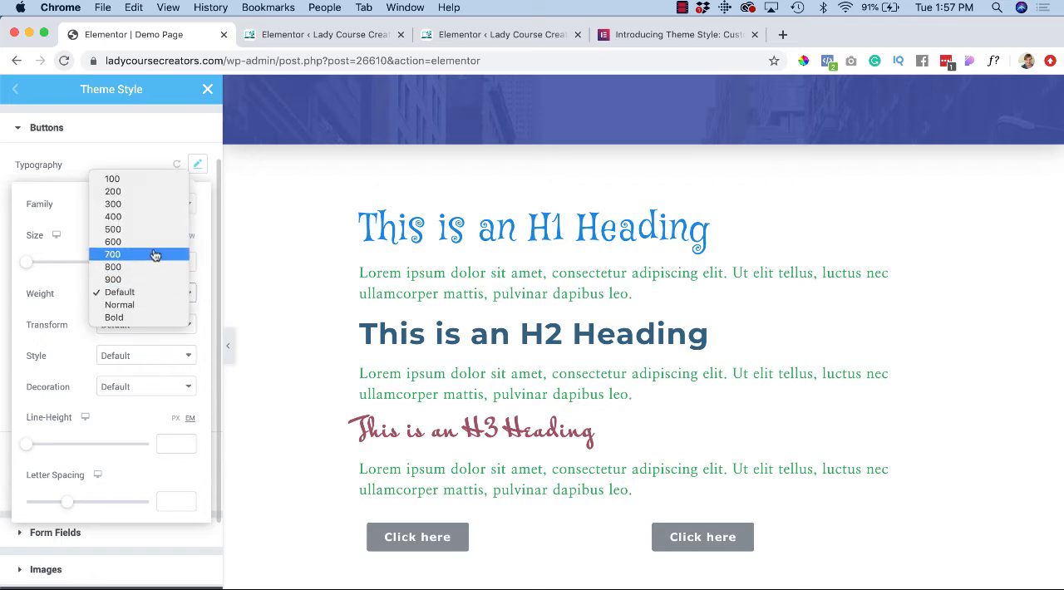
pyautogui.click(155, 254)
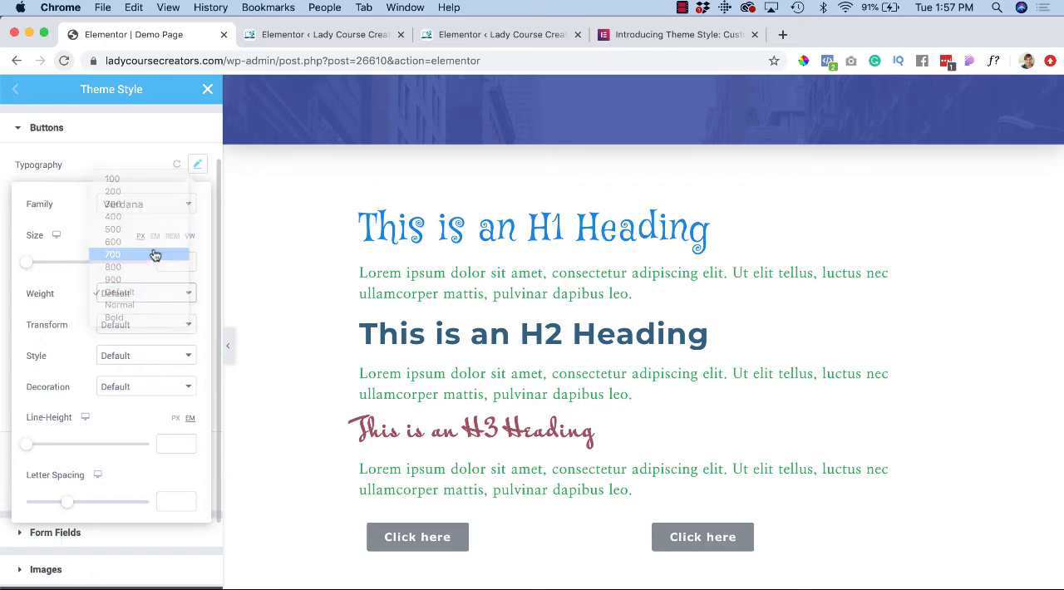
# Step: Set the button typography's text transform to Uppercase and its letter spacing to 2
pyautogui.click(158, 328)
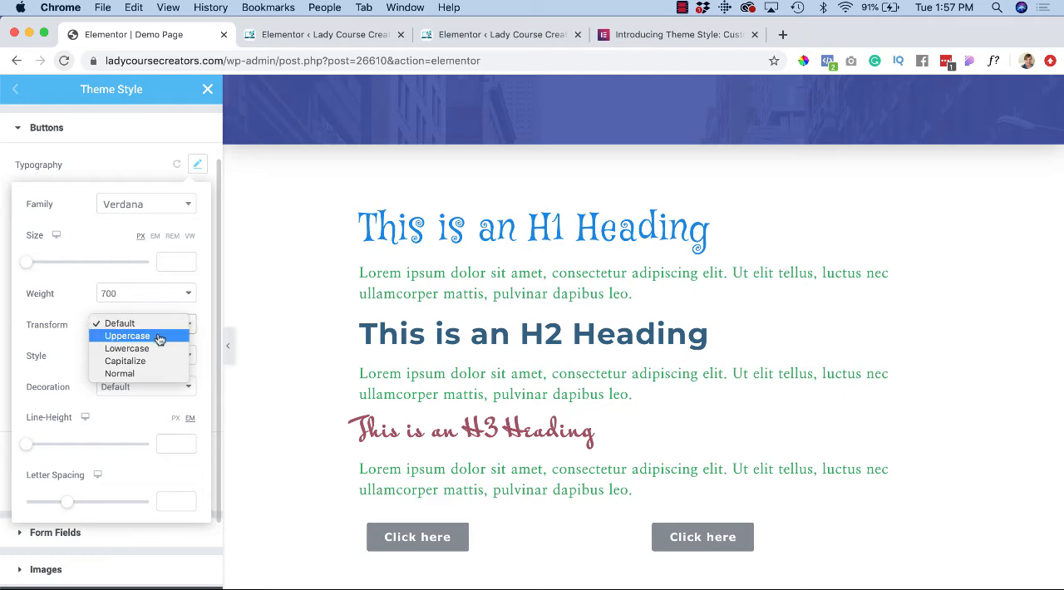
pyautogui.click(158, 337)
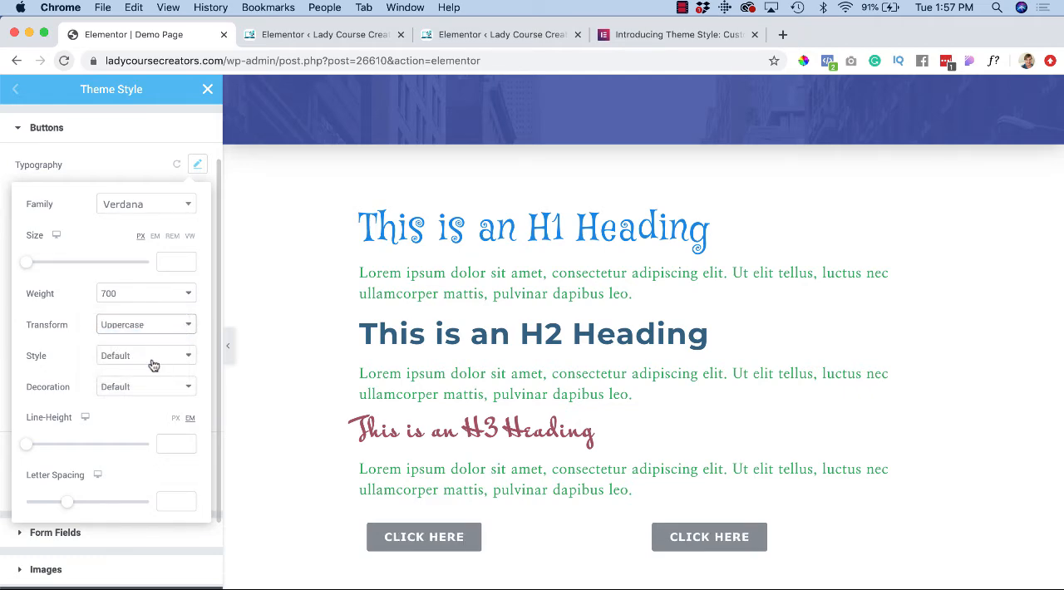
pyautogui.scroll(-2, 53, 432)
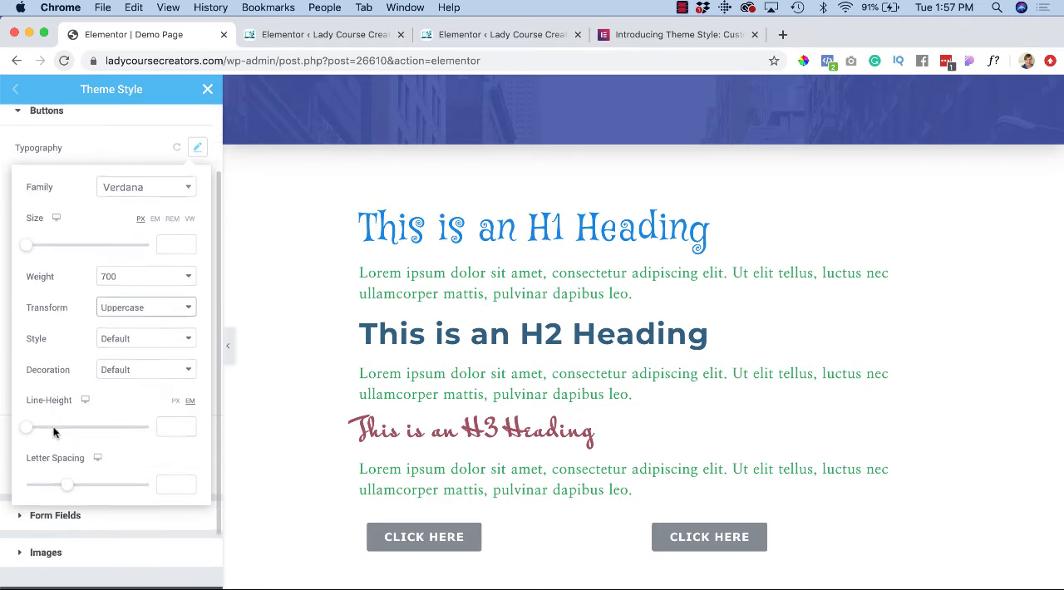
pyautogui.moveTo(67, 473); pyautogui.dragTo(82, 482)
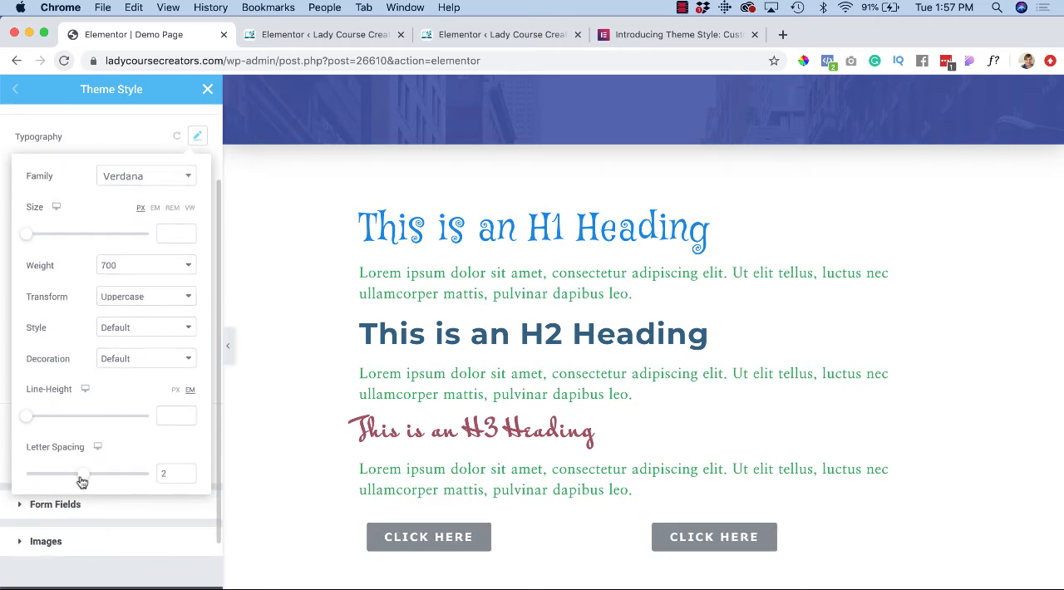
pyautogui.click(5, 451)
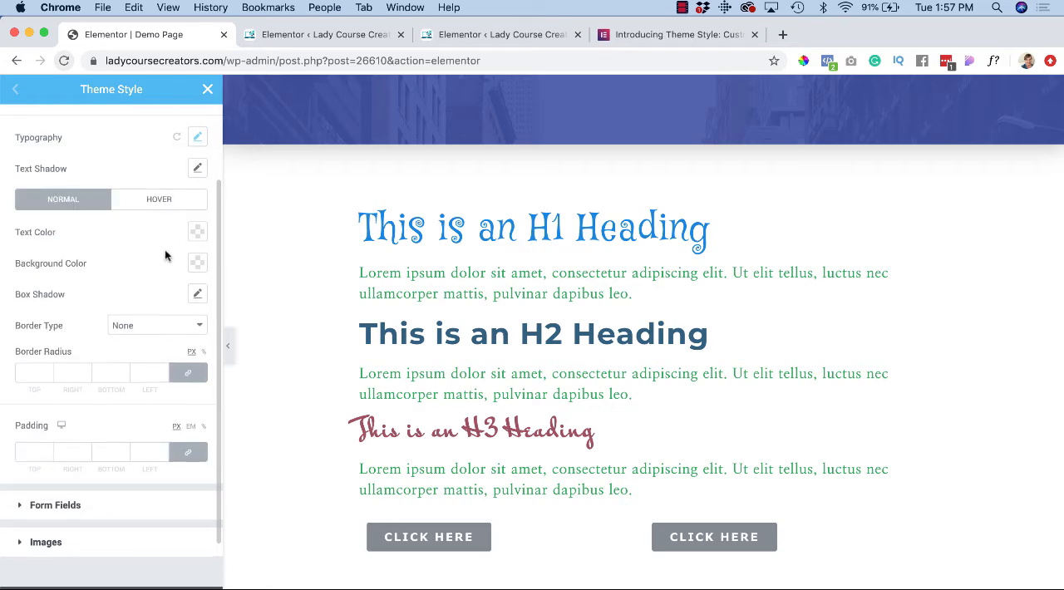
# Step: Set the buttons' normal-state text color to the cream saved swatch, #F7DDB5
pyautogui.scroll(1, 165, 255)
pyautogui.scroll(1, 165, 255)
pyautogui.scroll(-1, 164, 255)
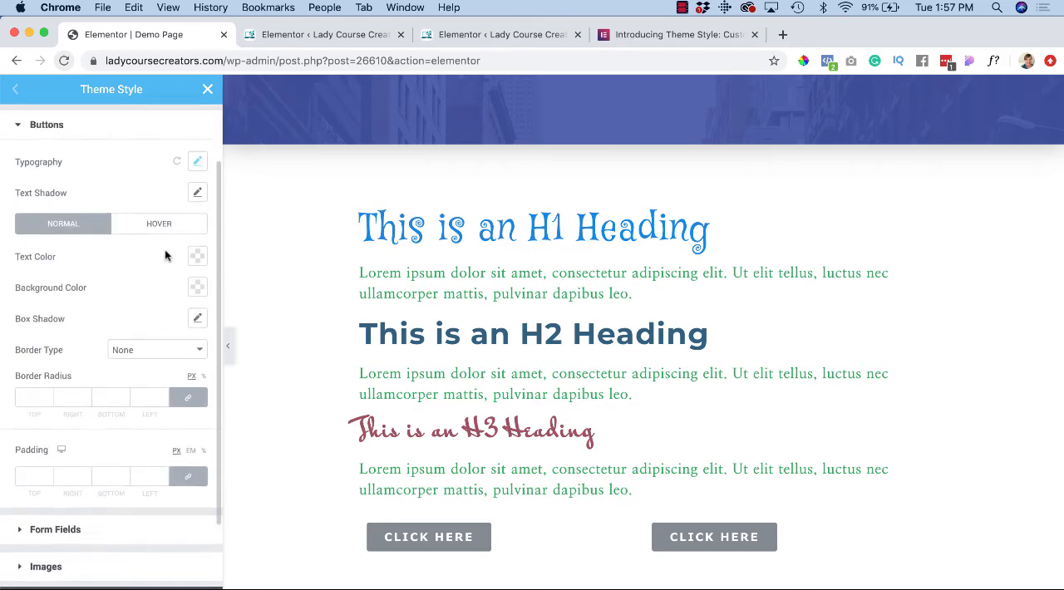
pyautogui.scroll(1, 164, 255)
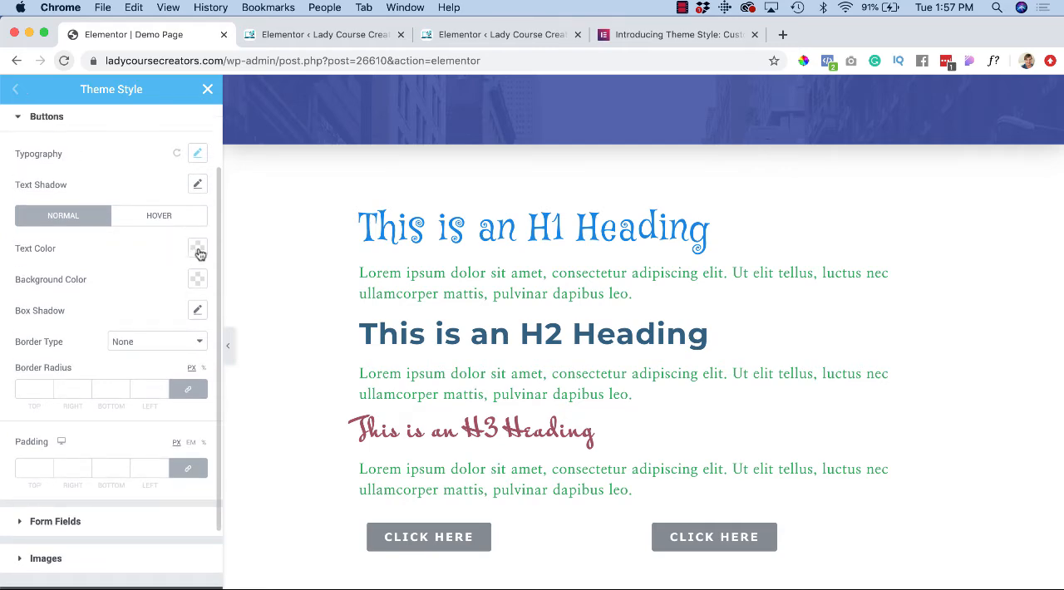
pyautogui.click(198, 250)
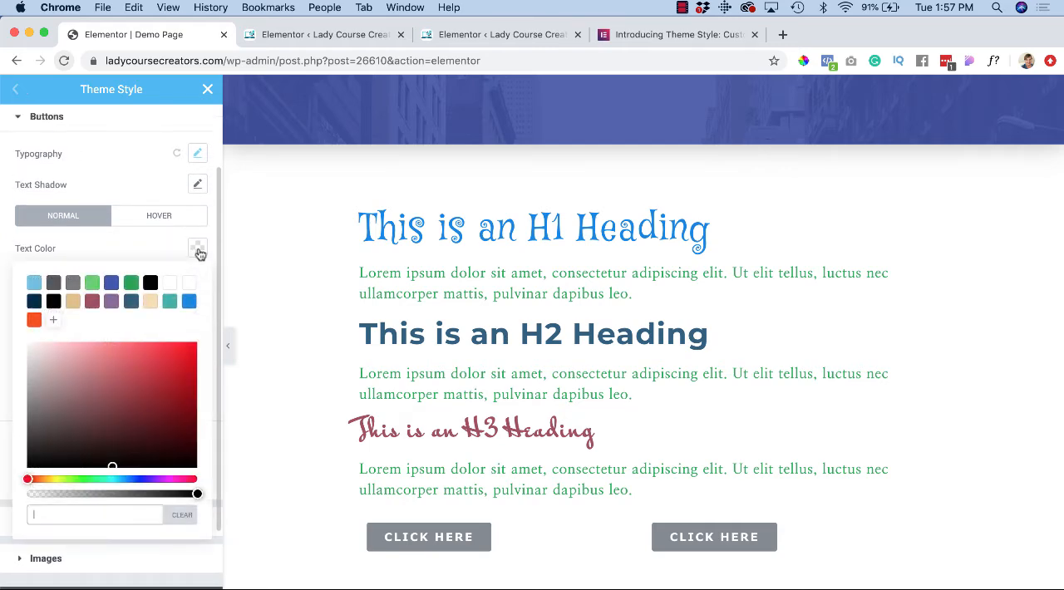
pyautogui.click(149, 303)
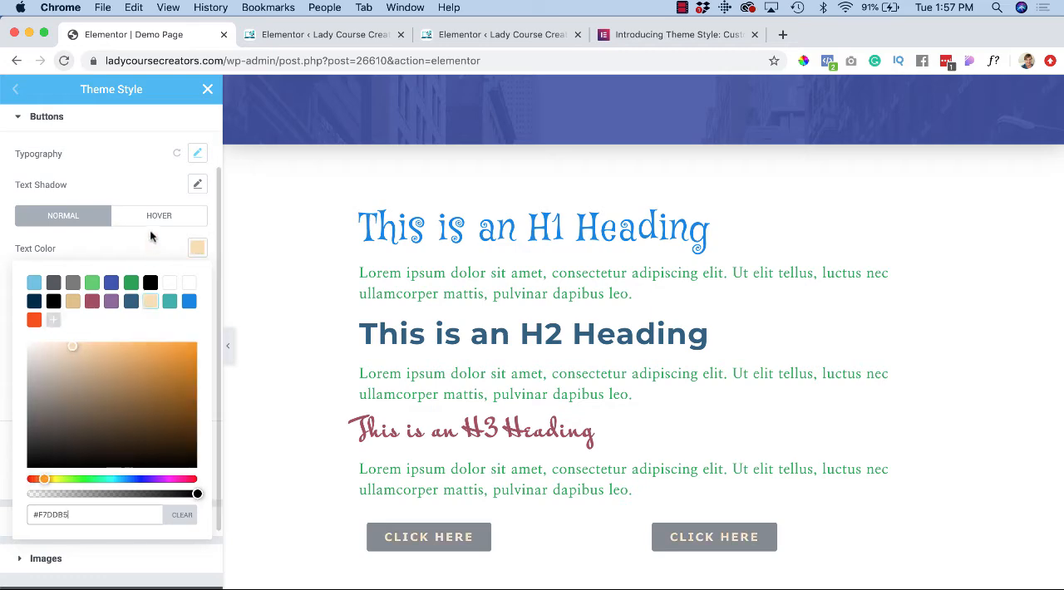
pyautogui.click(200, 249)
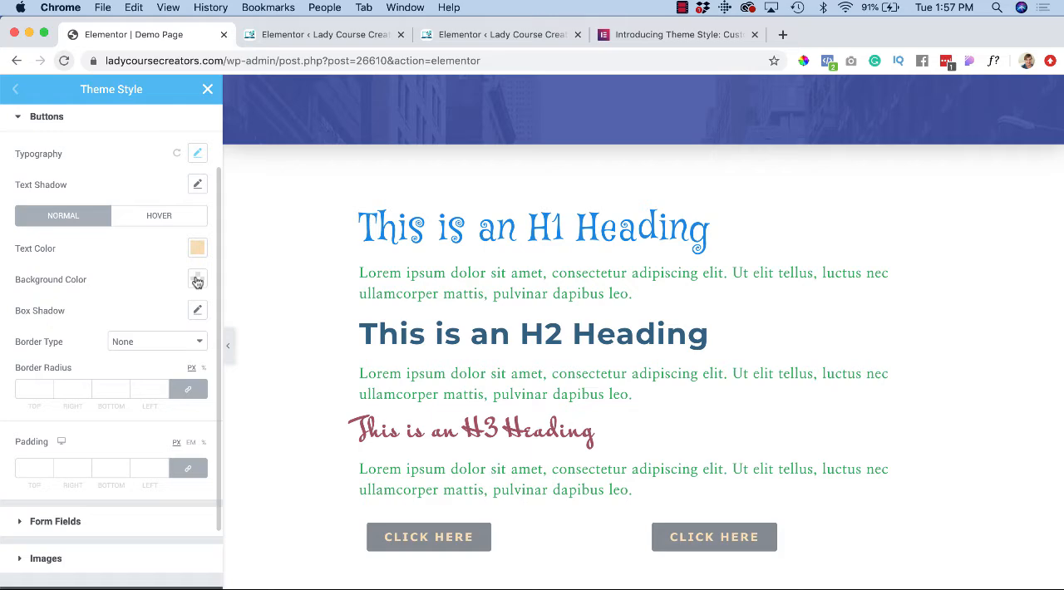
# Step: Set the buttons' normal-state background color to the purple saved swatch
pyautogui.click(197, 280)
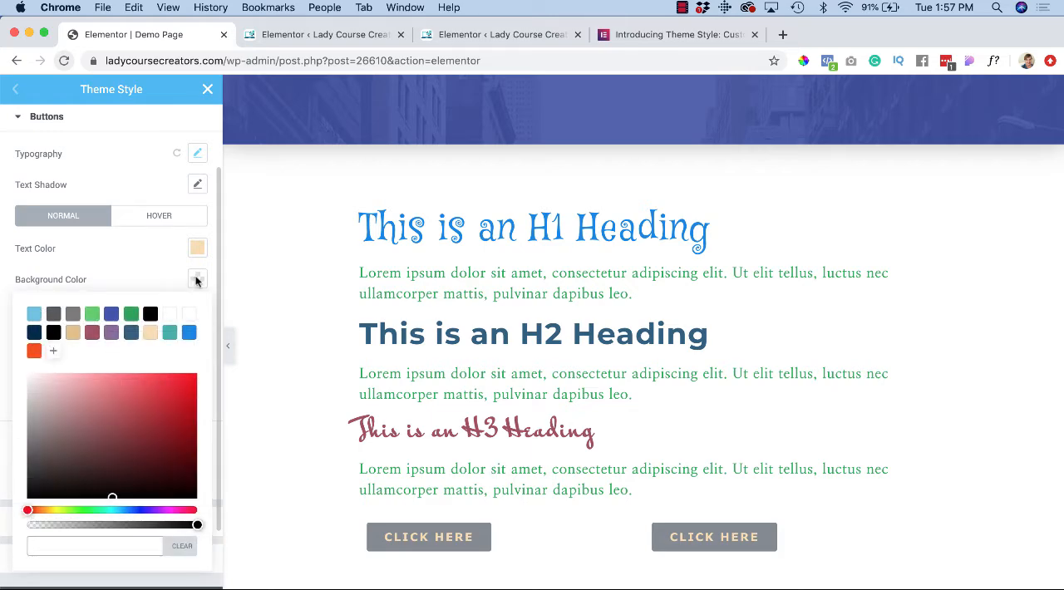
pyautogui.click(112, 334)
pyautogui.click(143, 277)
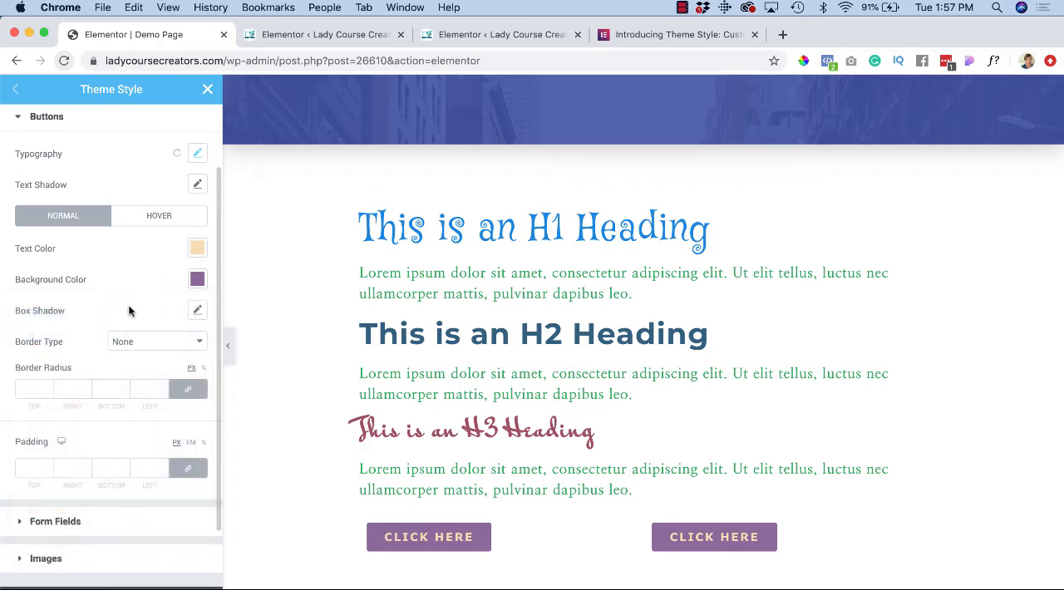
# Step: Give the buttons a solid black border with a linked width of 3 on all sides
pyautogui.scroll(-3, 117, 345)
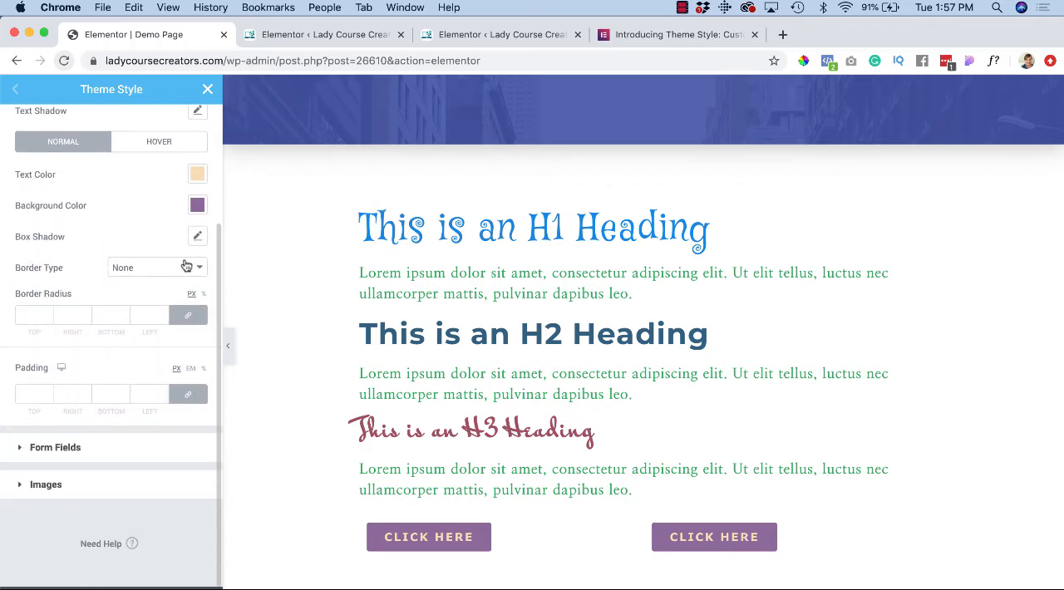
pyautogui.click(186, 266)
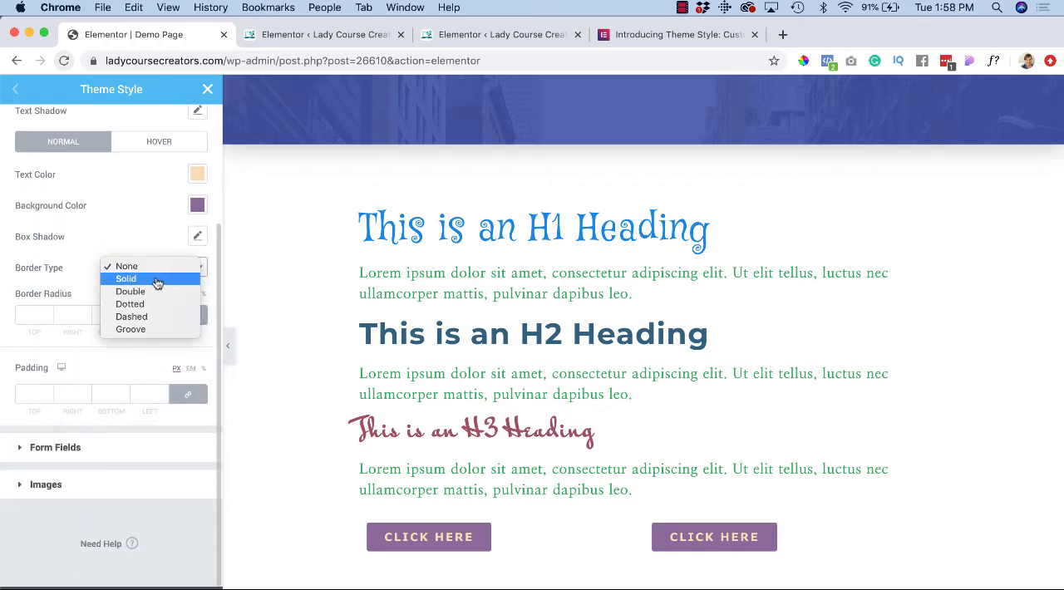
pyautogui.click(157, 283)
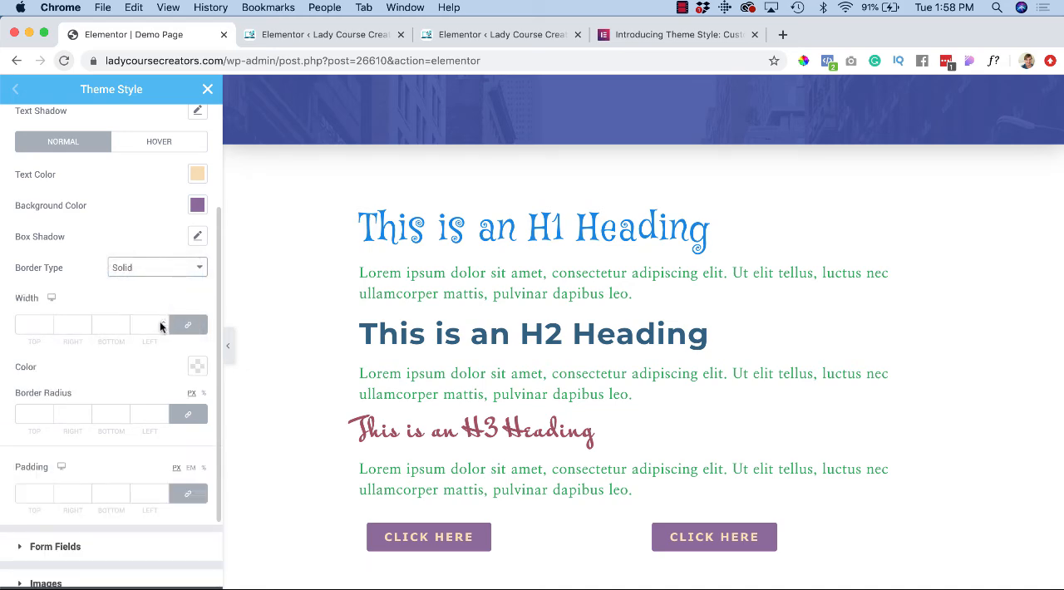
pyautogui.click(163, 324)
pyautogui.write('3')
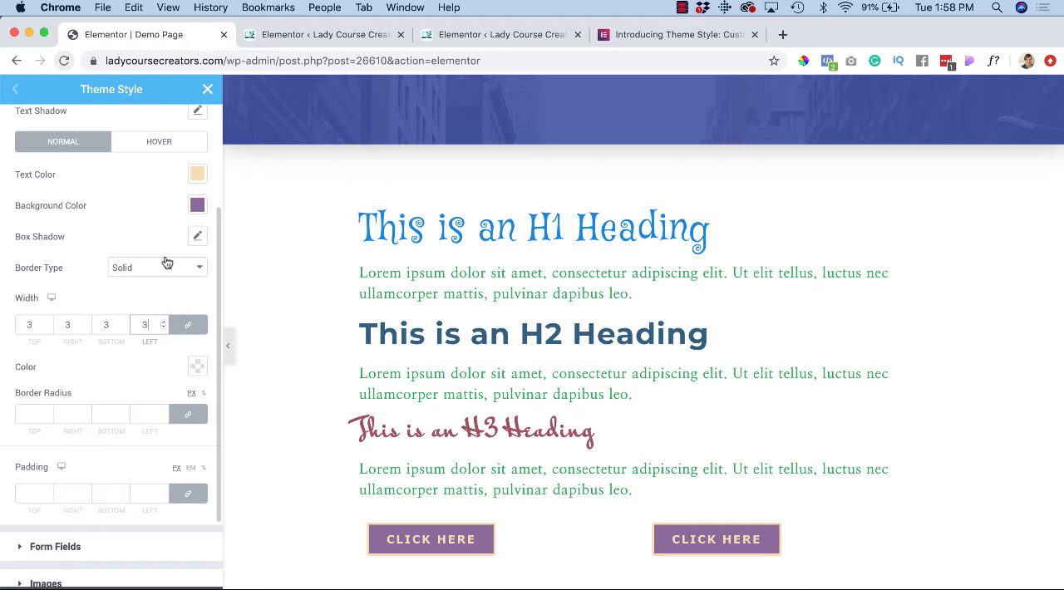
pyautogui.scroll(-1, 166, 263)
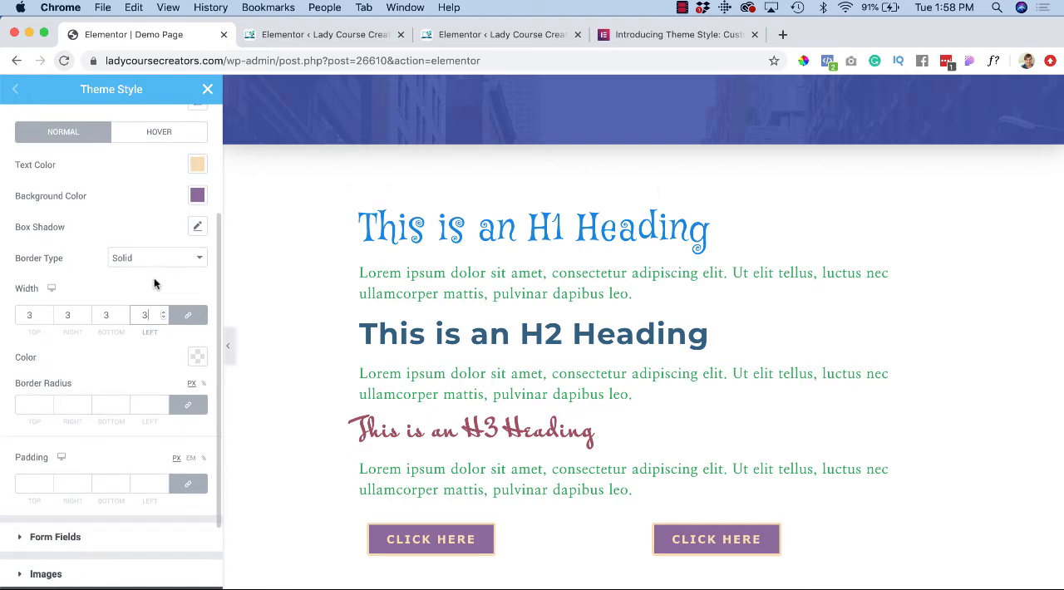
pyautogui.click(198, 358)
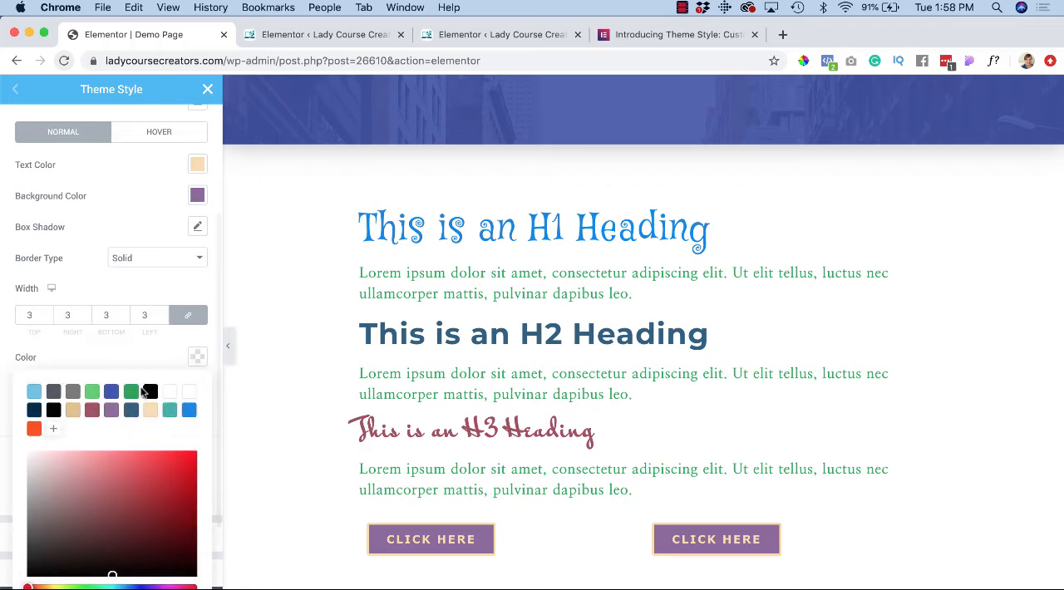
pyautogui.click(149, 392)
pyautogui.click(142, 349)
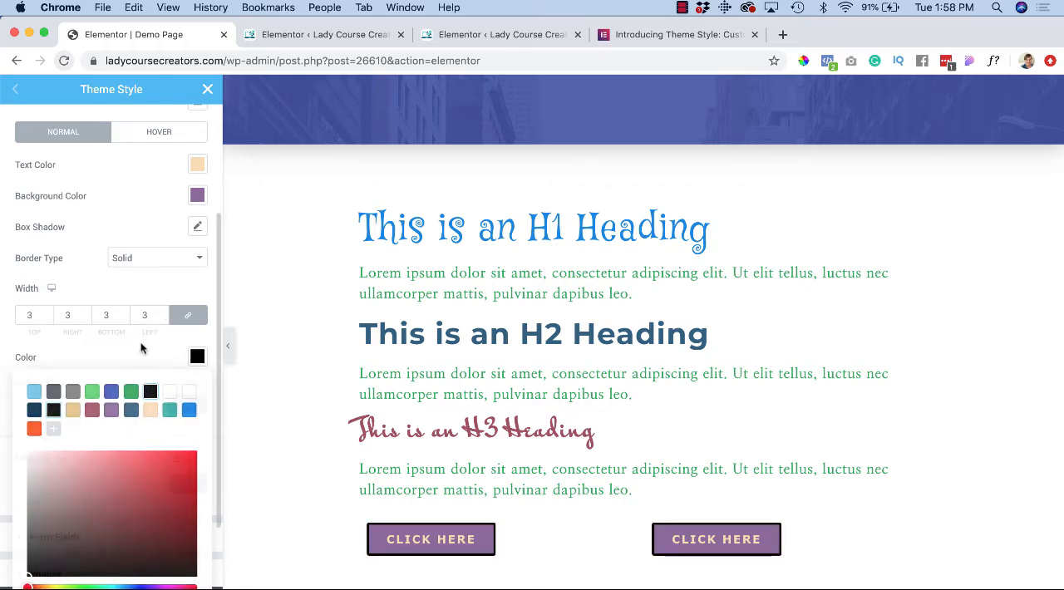
# Step: Round the buttons with a linked border radius of 25 px on all corners
pyautogui.scroll(-2, 142, 348)
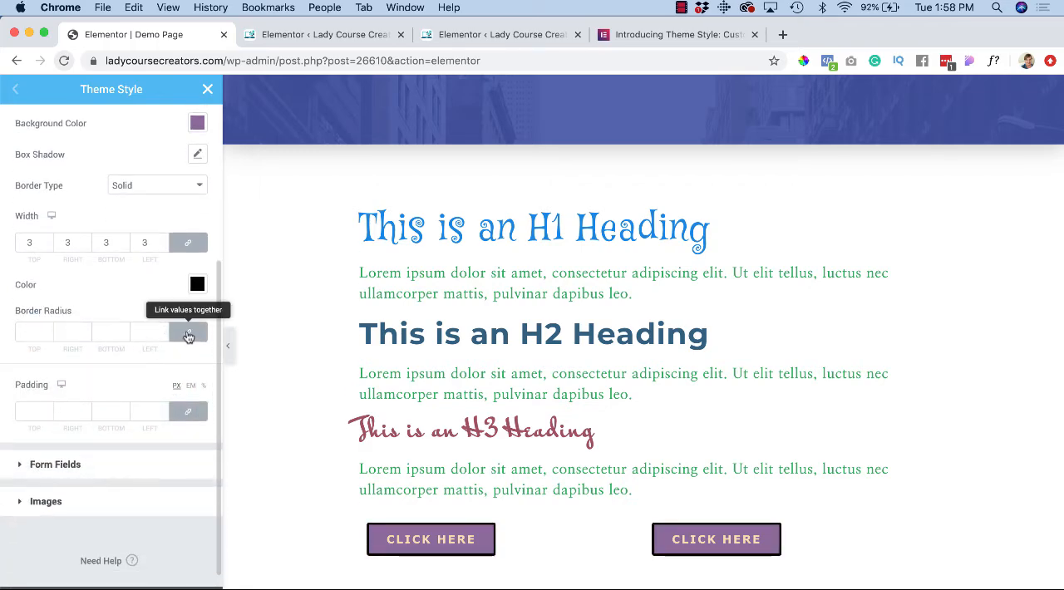
pyautogui.click(189, 336)
pyautogui.click(188, 336)
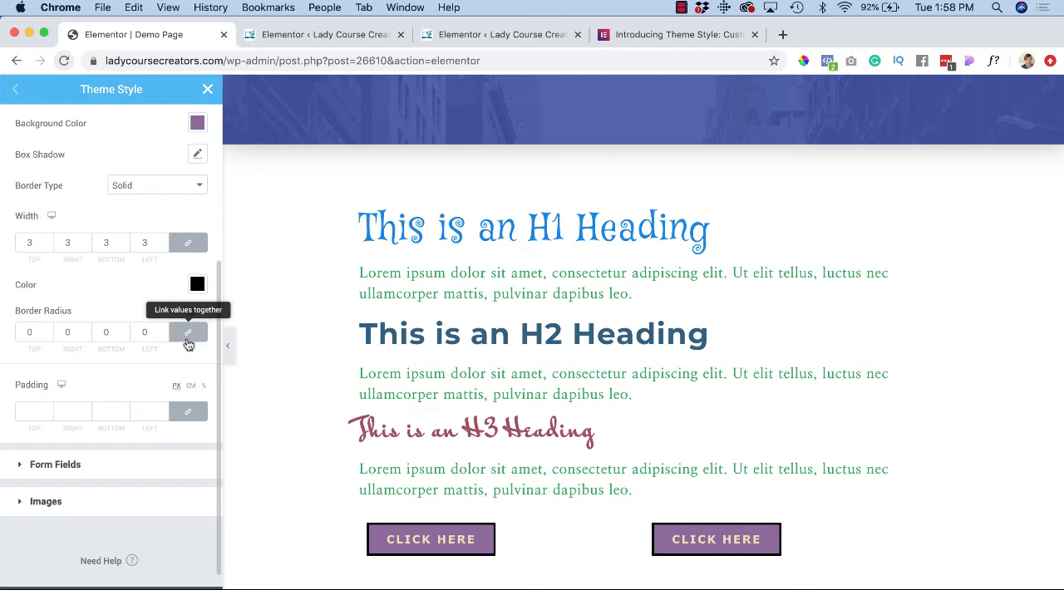
pyautogui.click(162, 330)
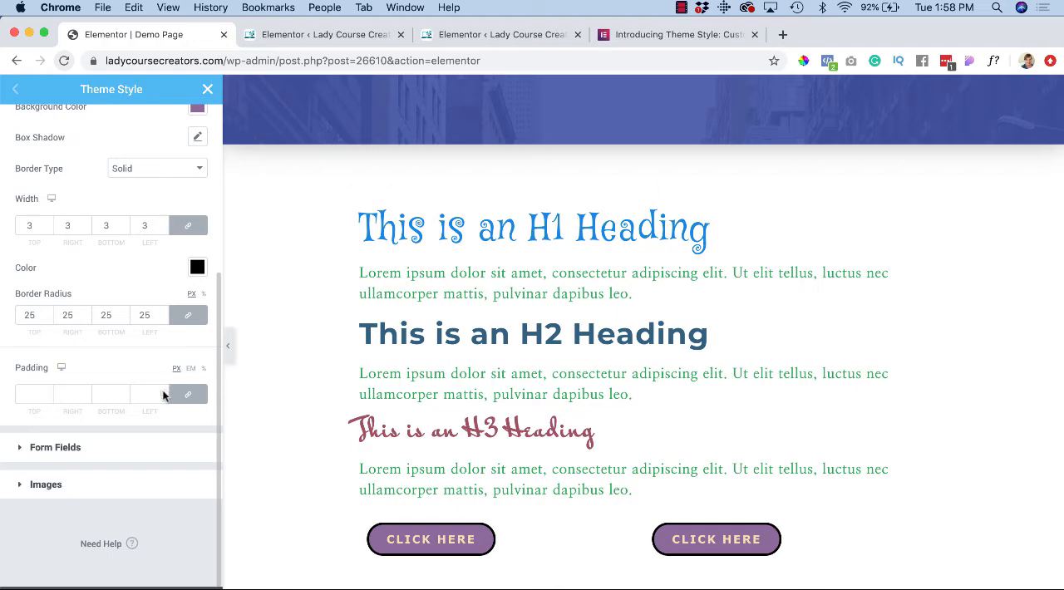
# Step: Set the buttons' linked padding to 10 px on all sides
pyautogui.click(164, 392)
pyautogui.click(164, 392)
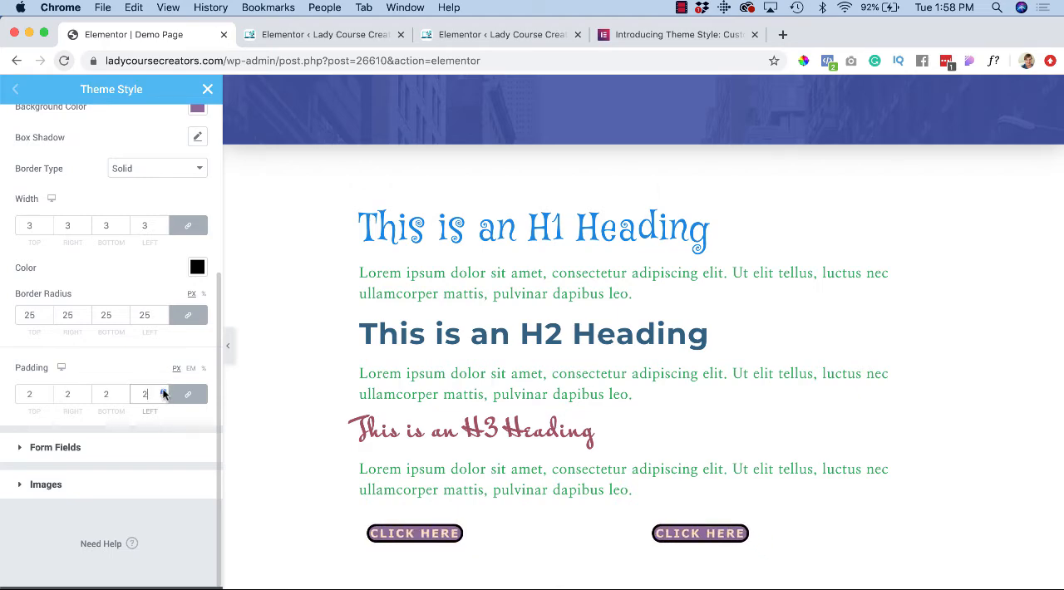
pyautogui.click(164, 392)
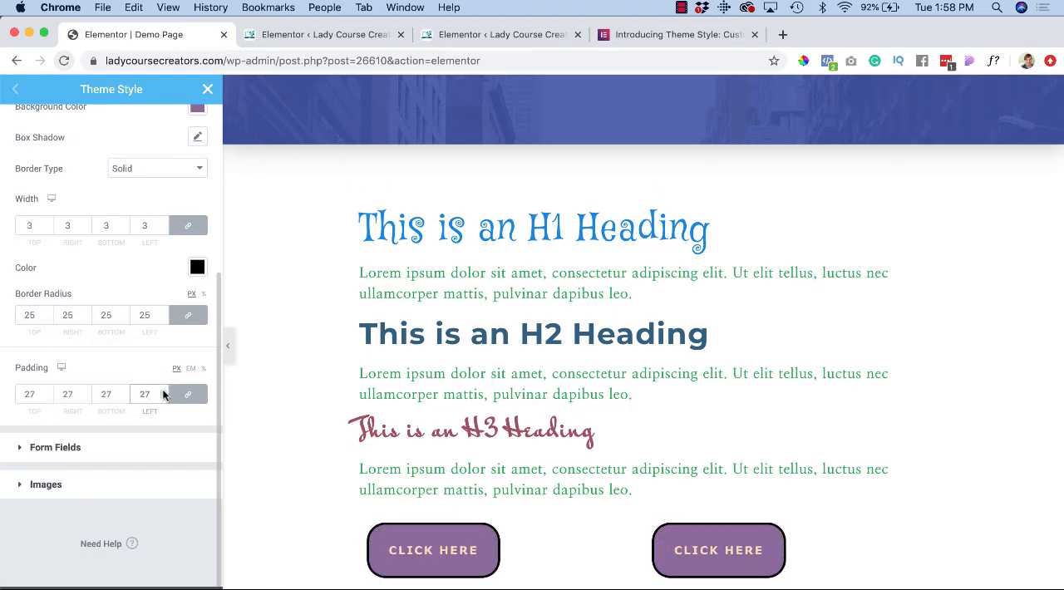
pyautogui.doubleClick(148, 395)
pyautogui.write('10')
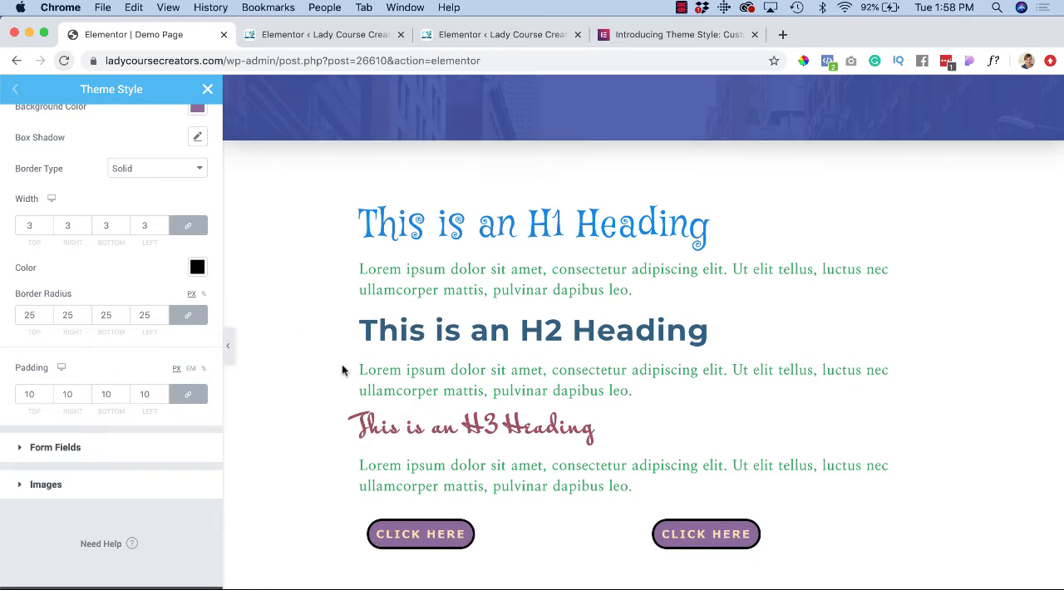
# Step: Review the styled headings and buttons on the demo page, down to the "Some Images" heading, and select that heading's text
pyautogui.scroll(-6, 342, 370)
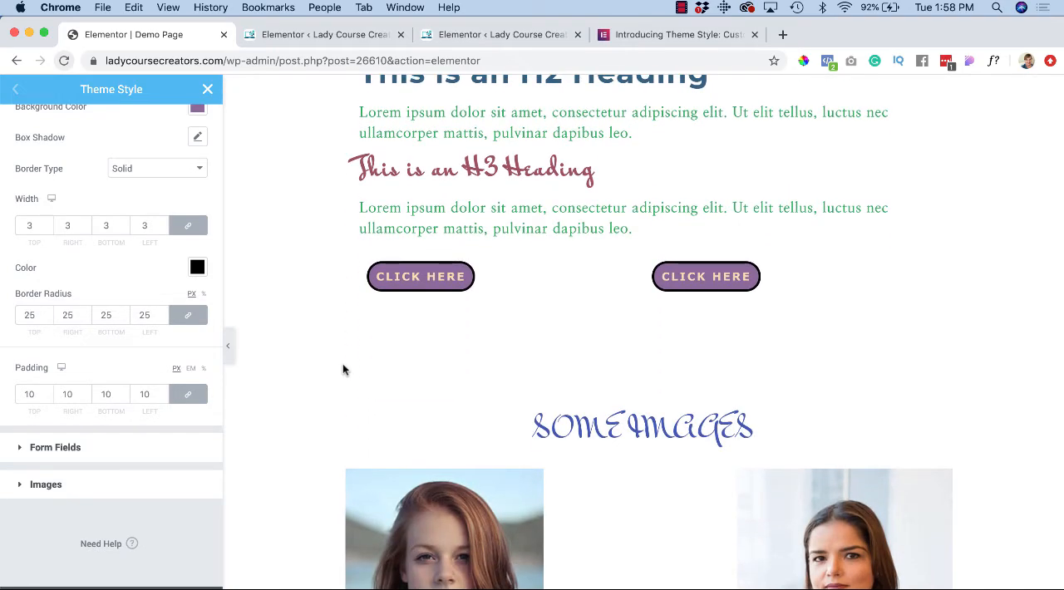
pyautogui.scroll(4, 601, 434)
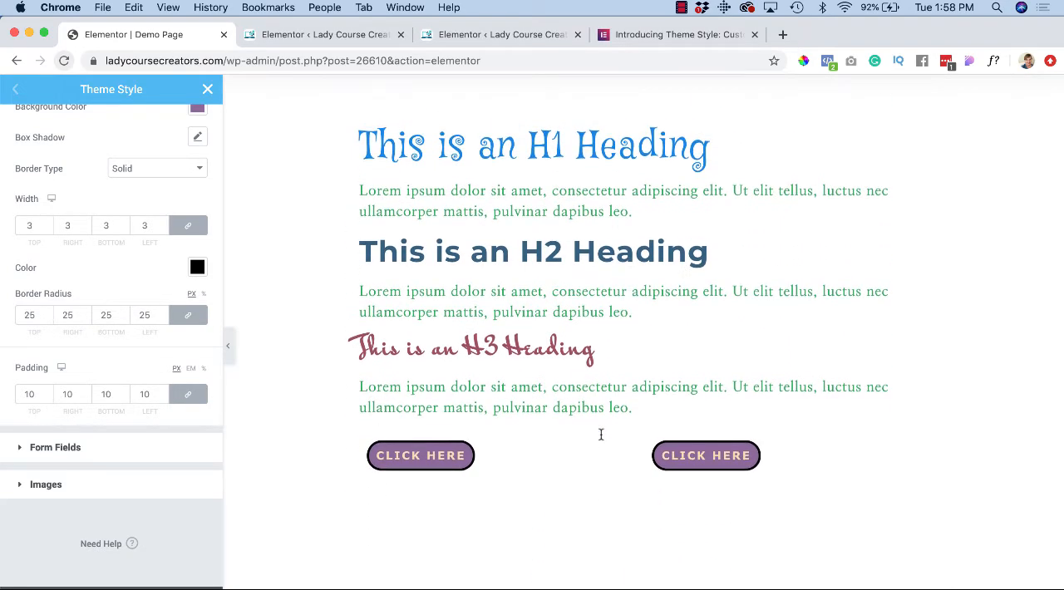
pyautogui.scroll(-3, 601, 434)
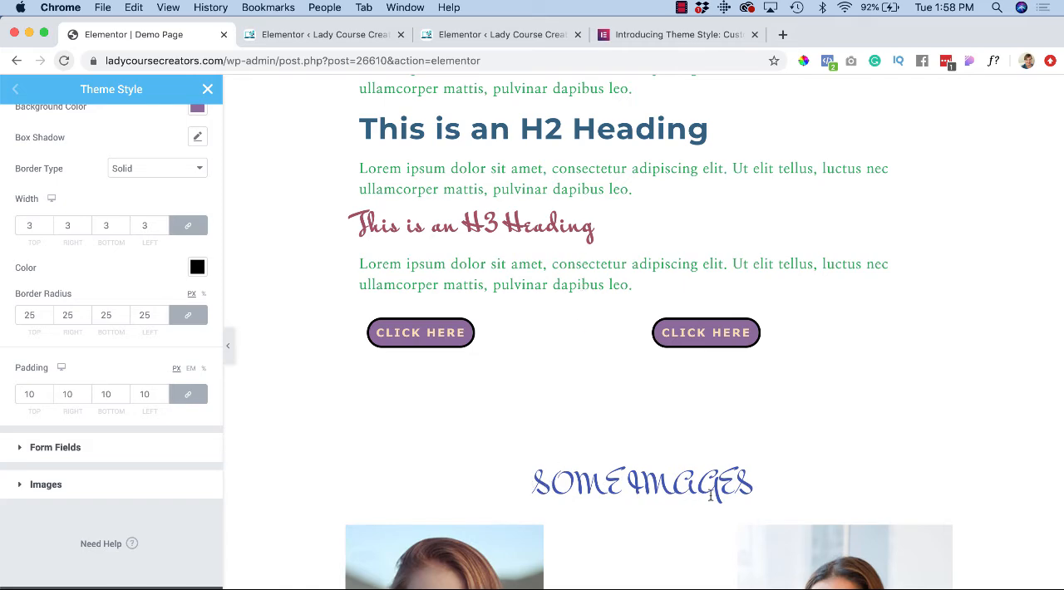
pyautogui.scroll(-1, 710, 494)
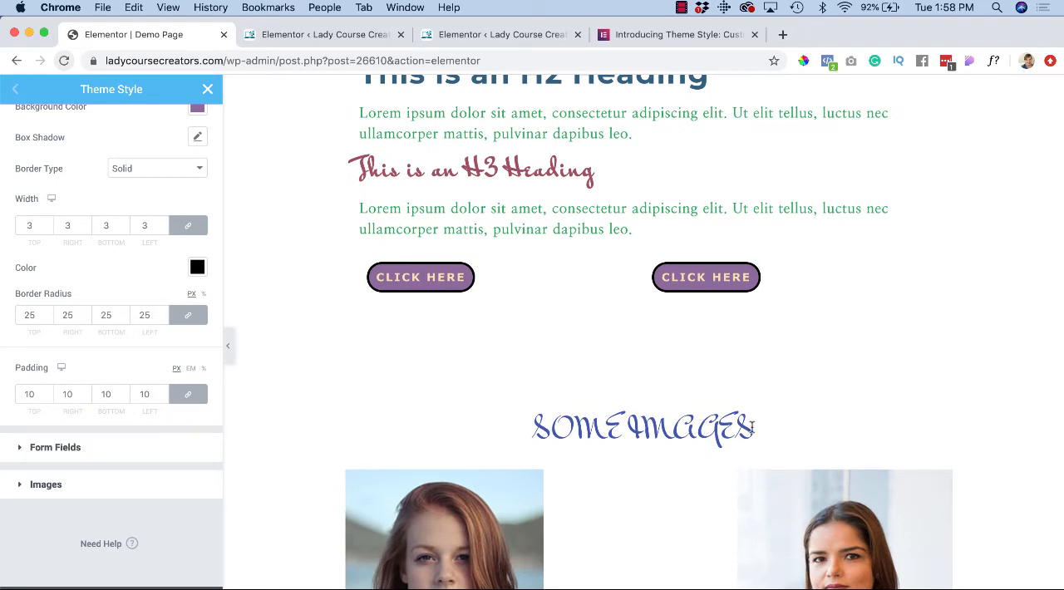
pyautogui.moveTo(752, 428); pyautogui.dragTo(521, 420)
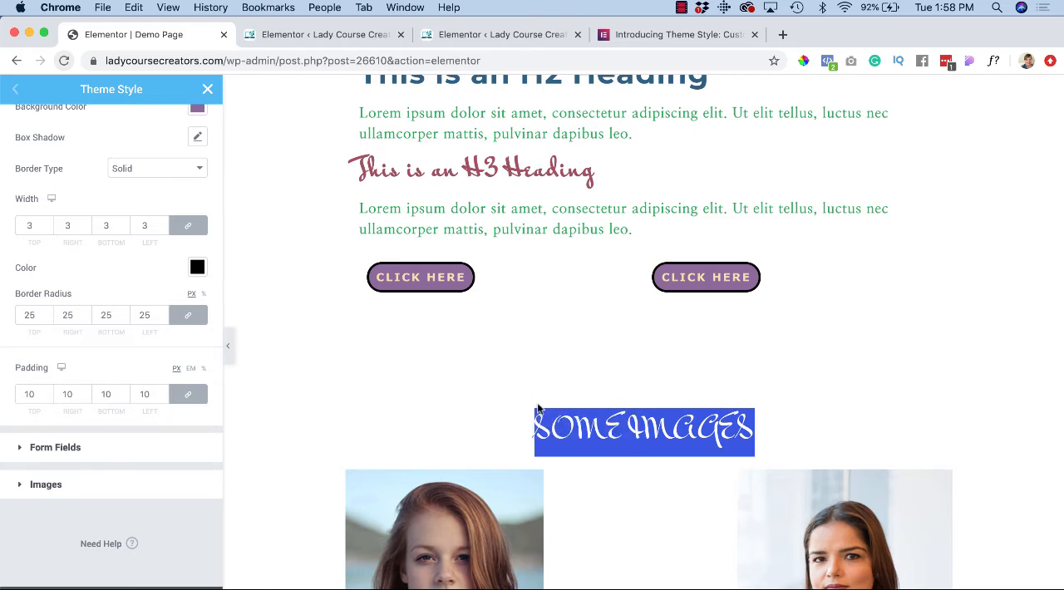
# Step: Give the theme's images a solid border with a linked width of 3 on all sides
pyautogui.scroll(-1, 537, 407)
pyautogui.scroll(2, 537, 407)
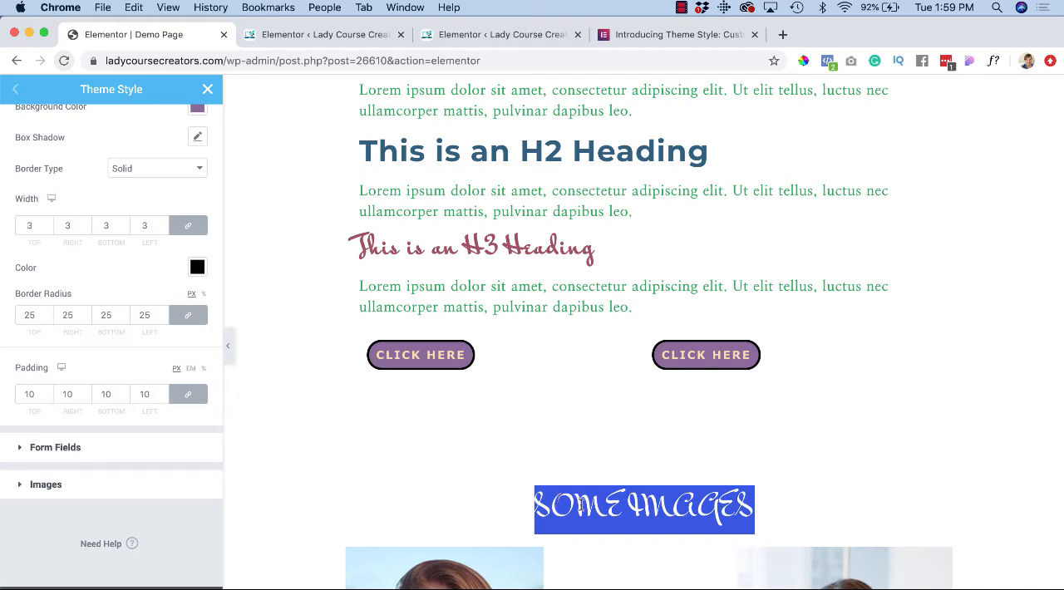
pyautogui.scroll(-5, 580, 505)
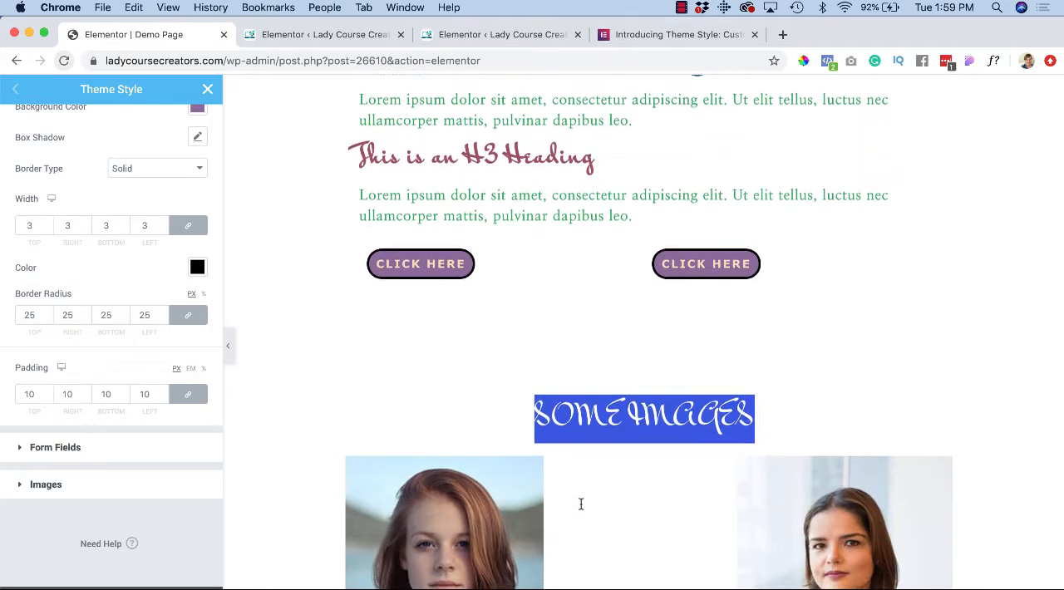
pyautogui.scroll(-1, 580, 508)
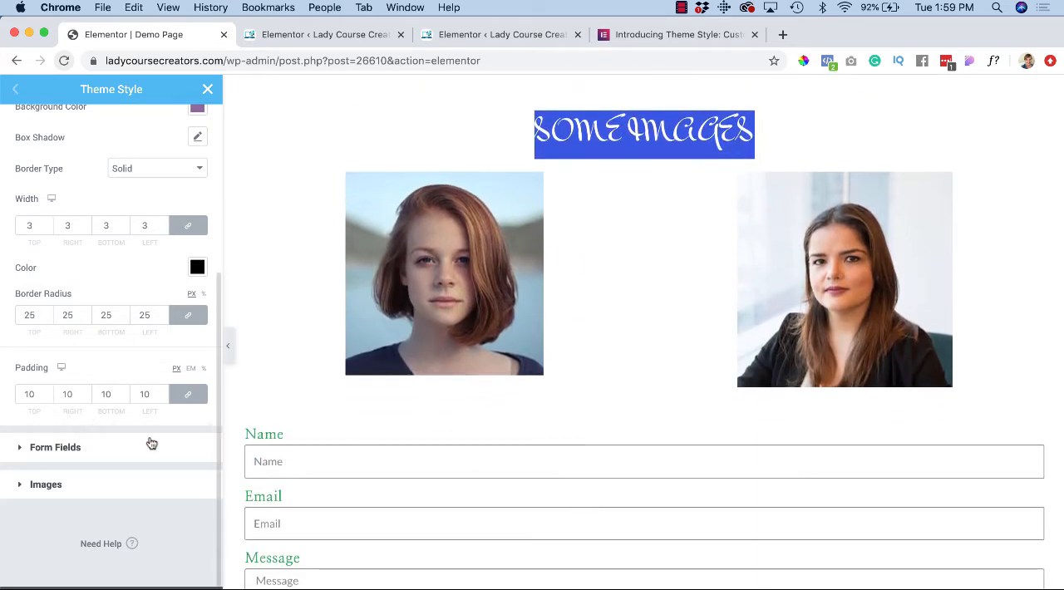
pyautogui.scroll(-2, 290, 469)
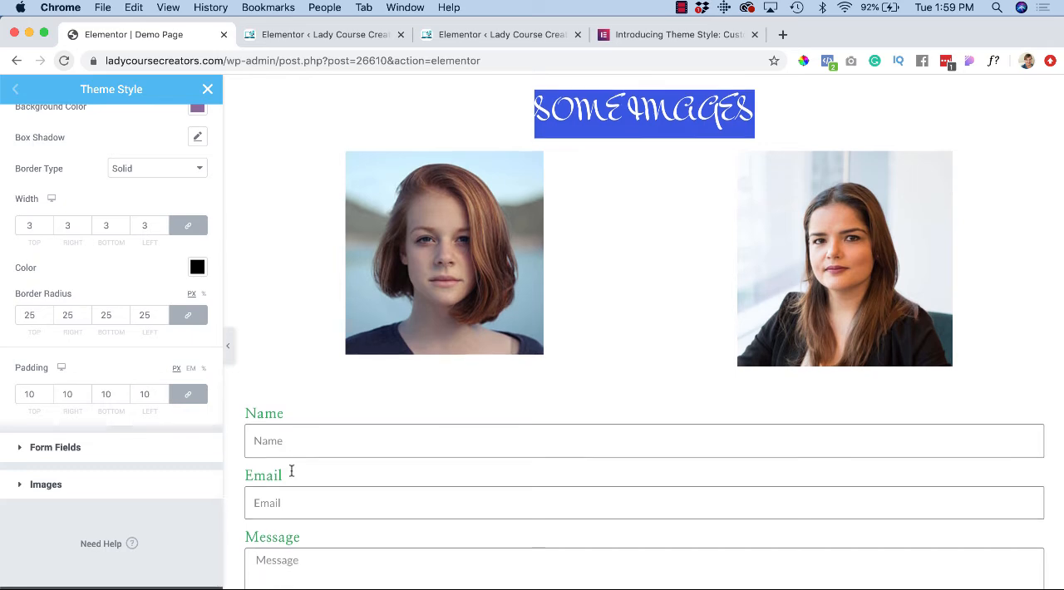
pyautogui.click(21, 486)
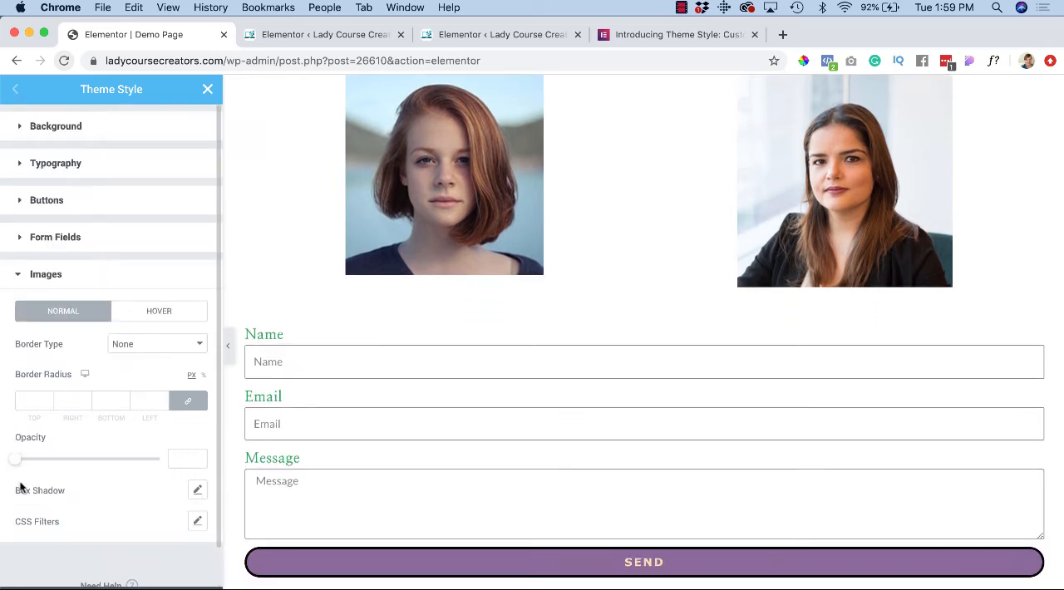
pyautogui.click(177, 350)
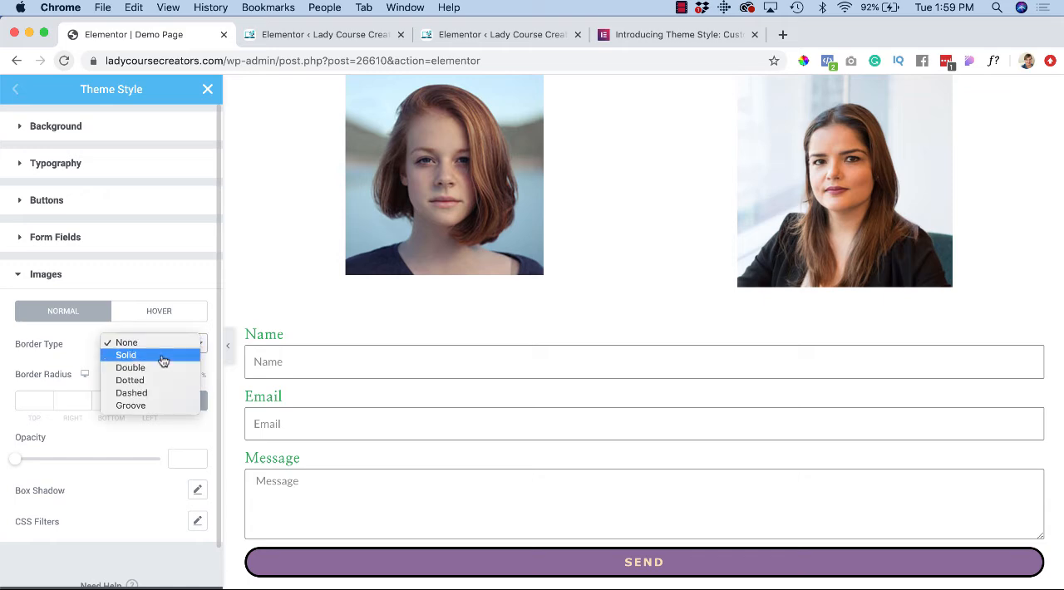
pyautogui.click(163, 356)
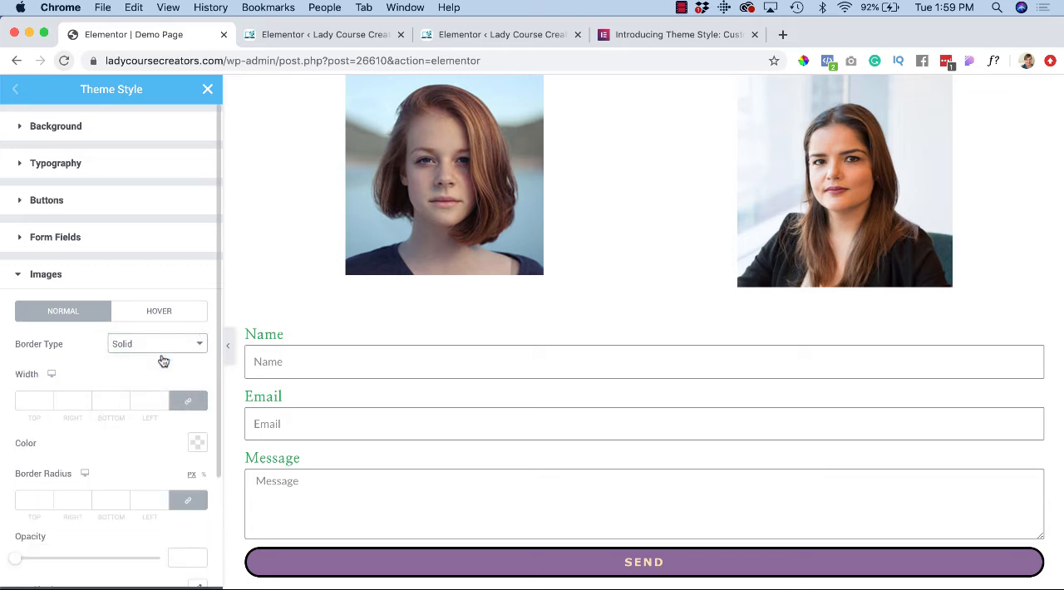
pyautogui.click(46, 402)
pyautogui.write('3')
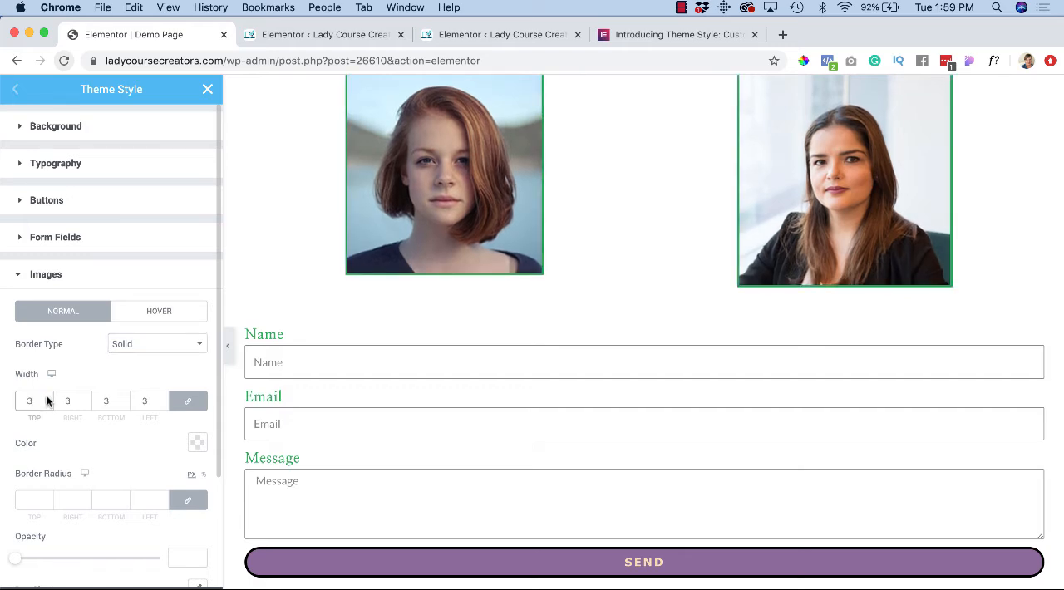
# Step: Color the image border light grey (#9D9A9A) and set its linked width to 5 on all sides
pyautogui.scroll(5, 323, 304)
pyautogui.scroll(-3, 323, 305)
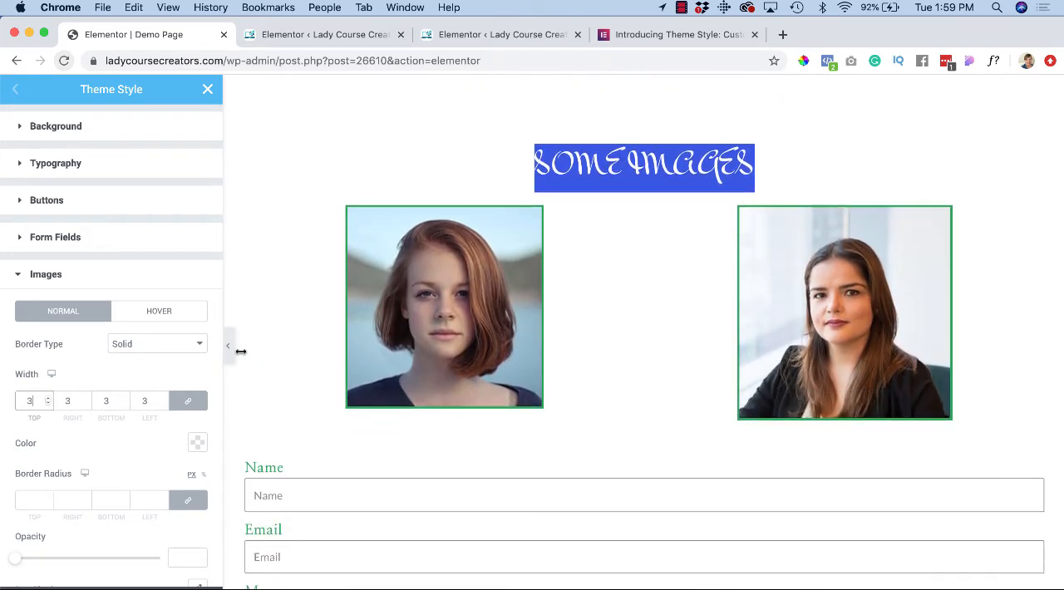
pyautogui.scroll(-3, 171, 435)
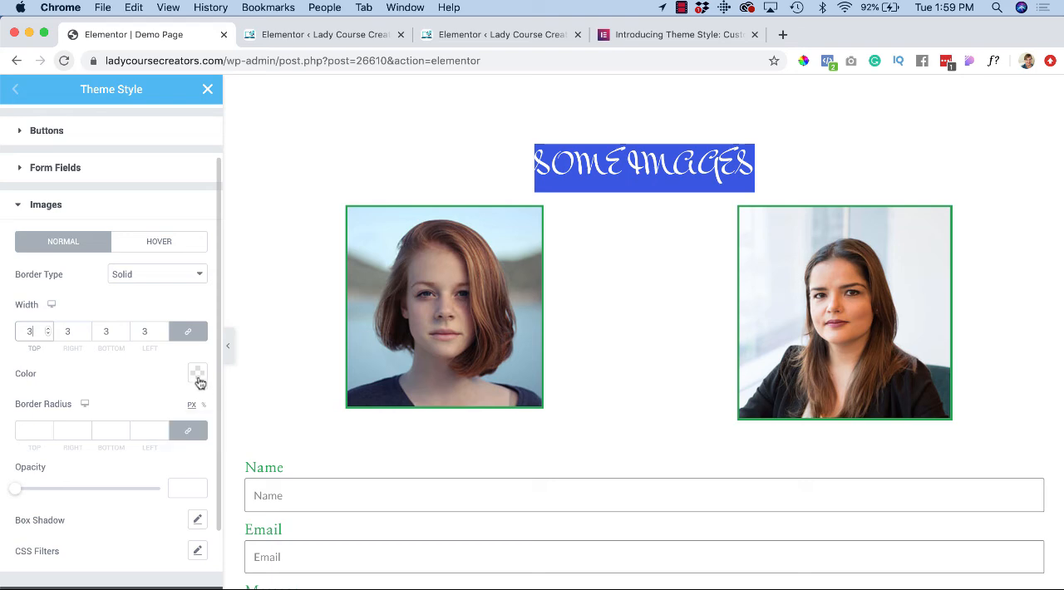
pyautogui.click(198, 376)
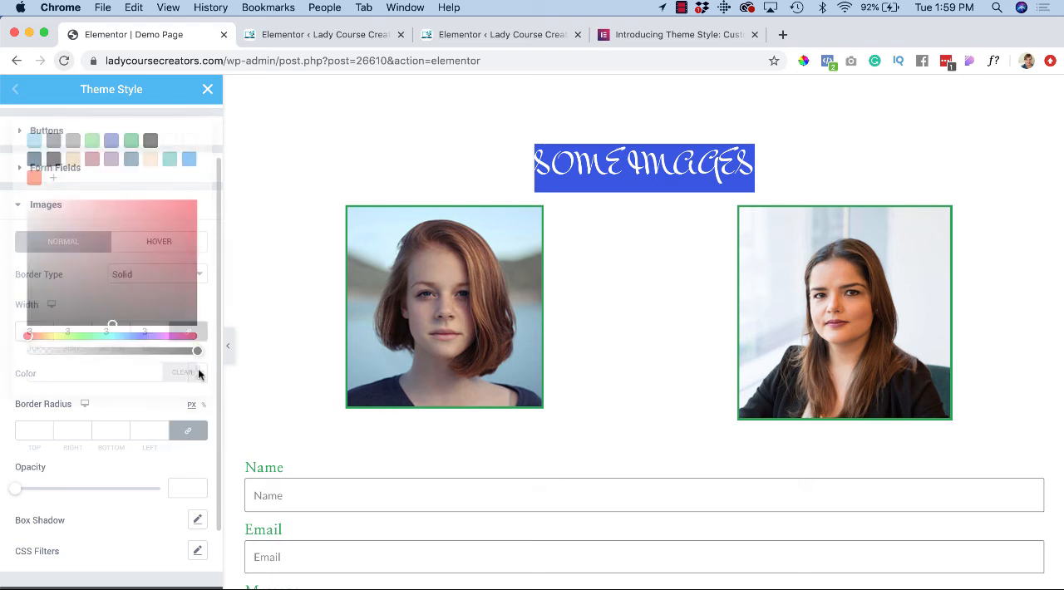
pyautogui.click(72, 141)
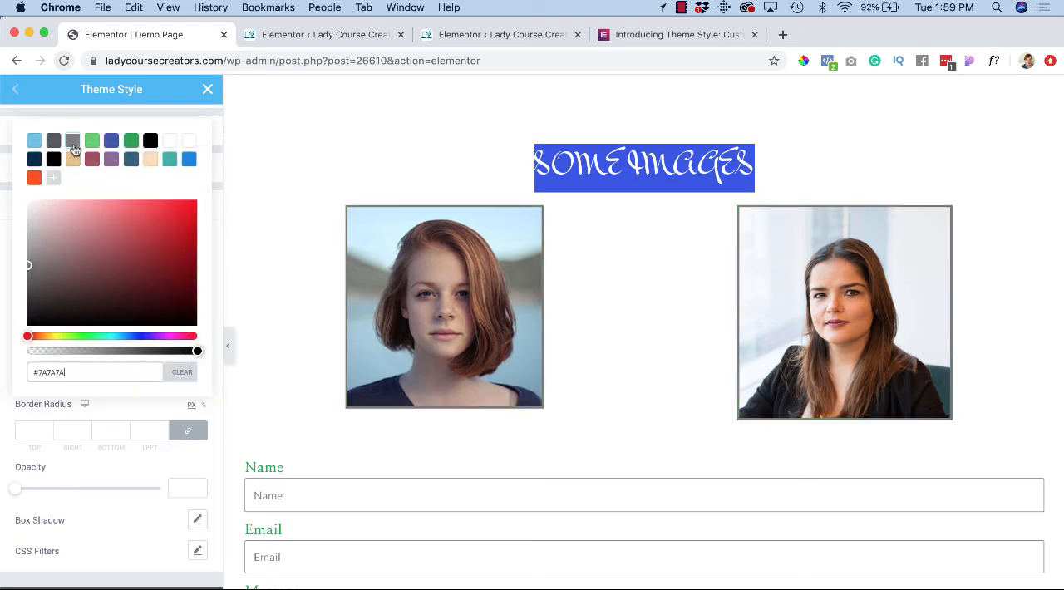
pyautogui.moveTo(28, 264); pyautogui.dragTo(30, 248)
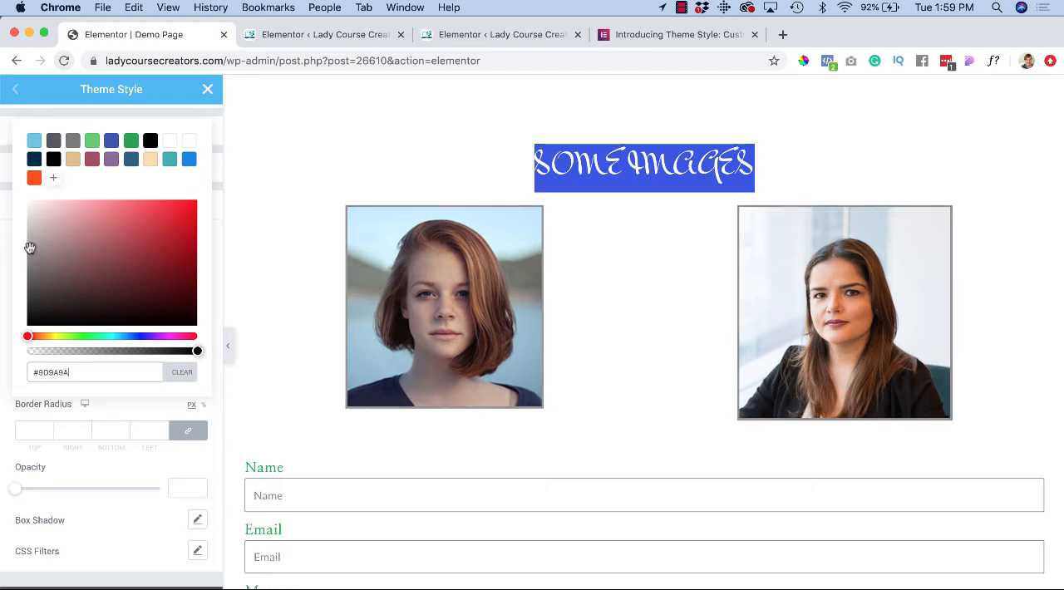
pyautogui.click(145, 402)
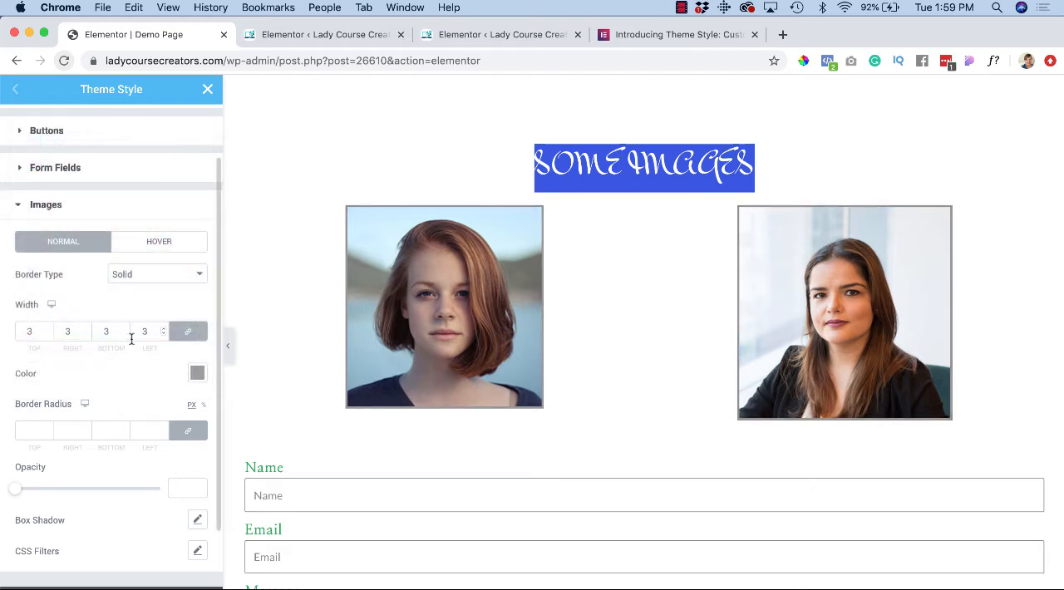
pyautogui.click(164, 329)
pyautogui.click(164, 329)
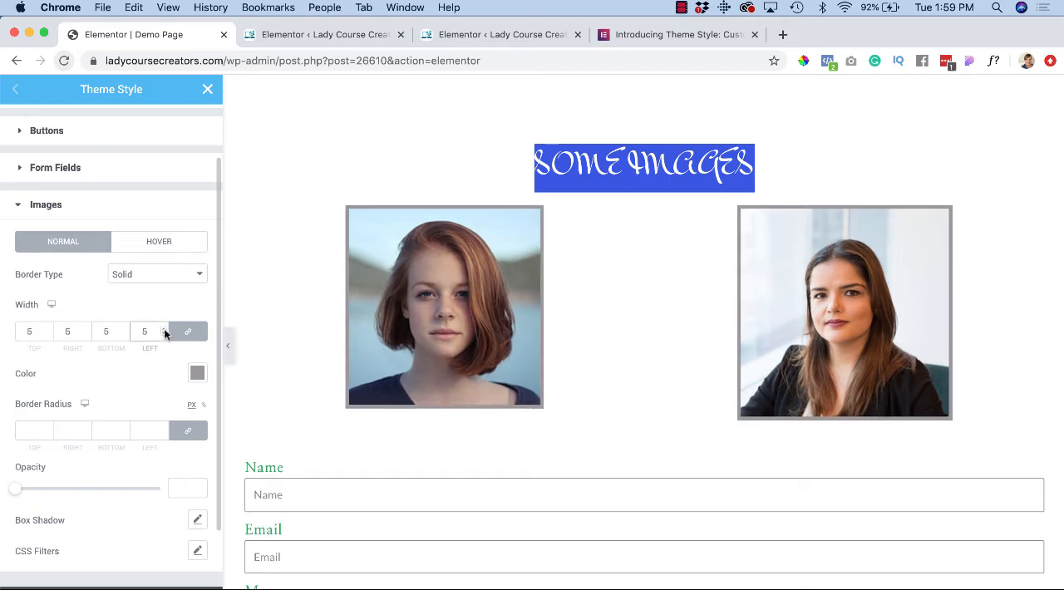
# Step: Add a box shadow to the images and soften it by lowering the opacity of the shadow color
pyautogui.scroll(-2, 152, 376)
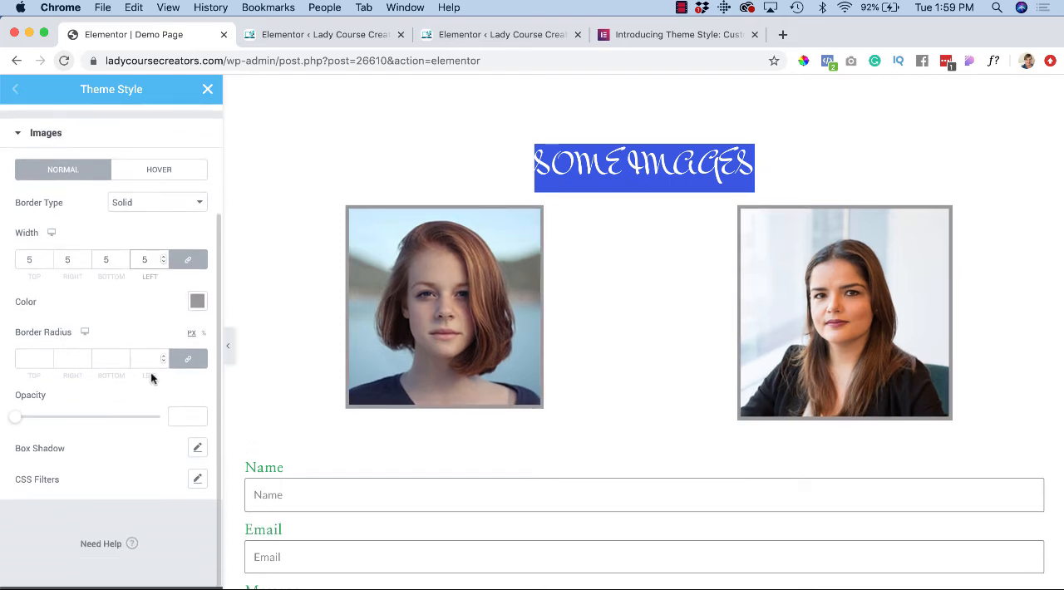
pyautogui.click(198, 447)
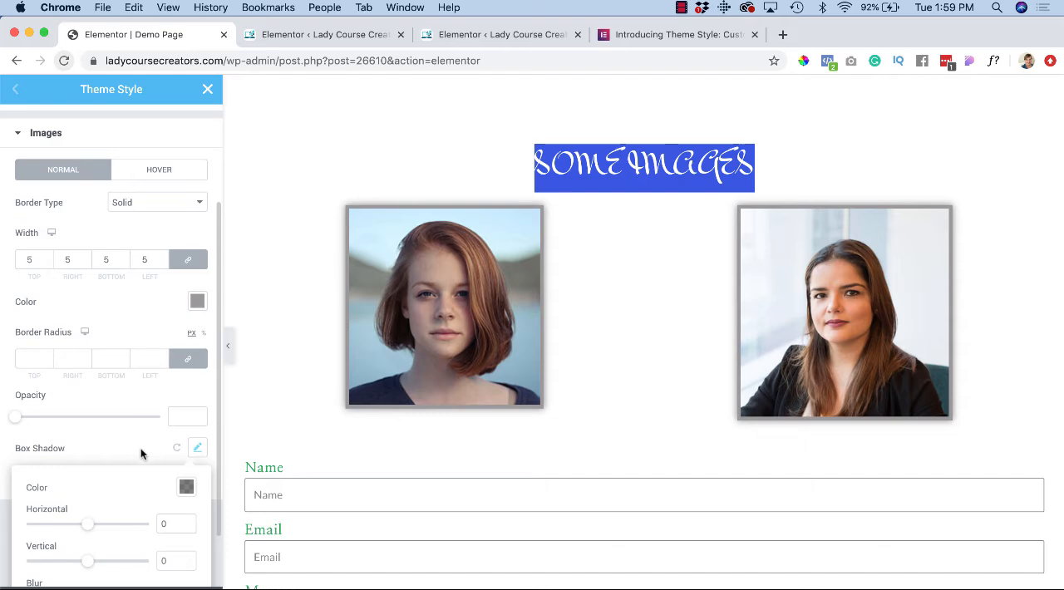
pyautogui.scroll(-1, 130, 441)
pyautogui.scroll(-2, 130, 441)
pyautogui.moveTo(88, 476); pyautogui.dragTo(90, 479)
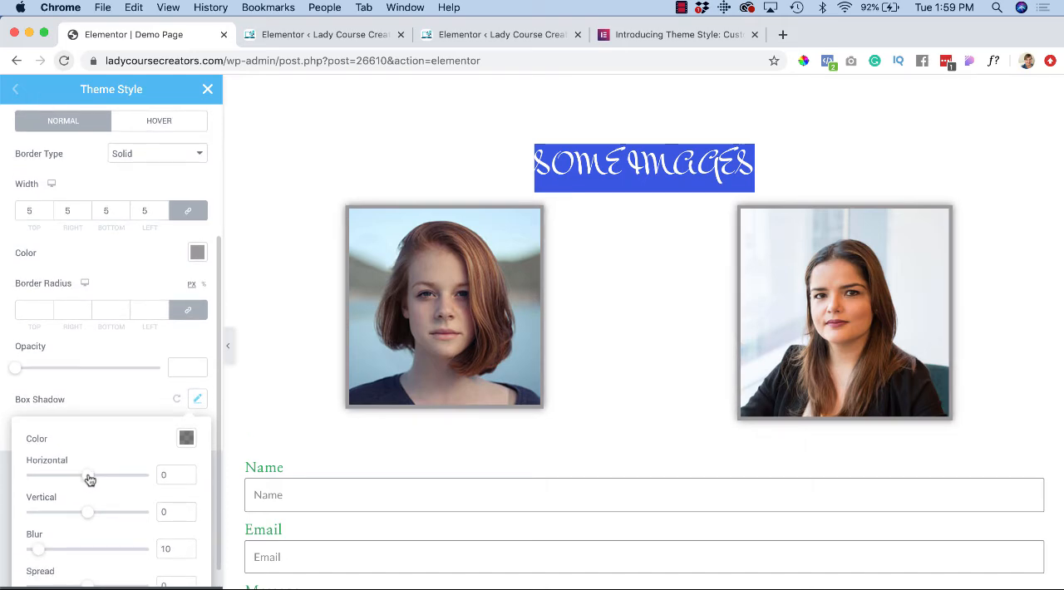
pyautogui.click(187, 440)
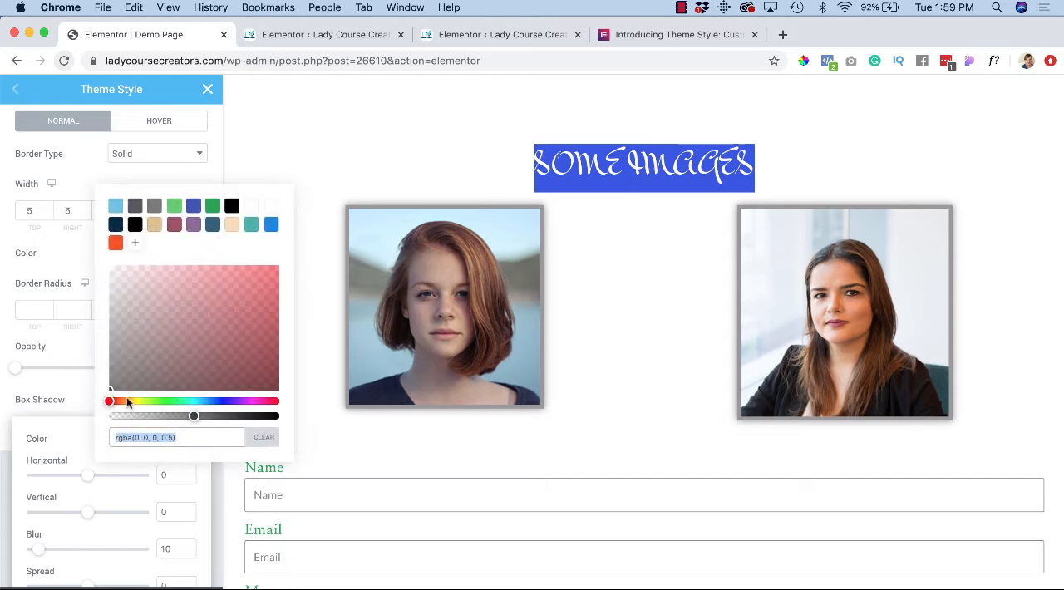
pyautogui.moveTo(197, 416); pyautogui.dragTo(172, 416)
pyautogui.click(77, 426)
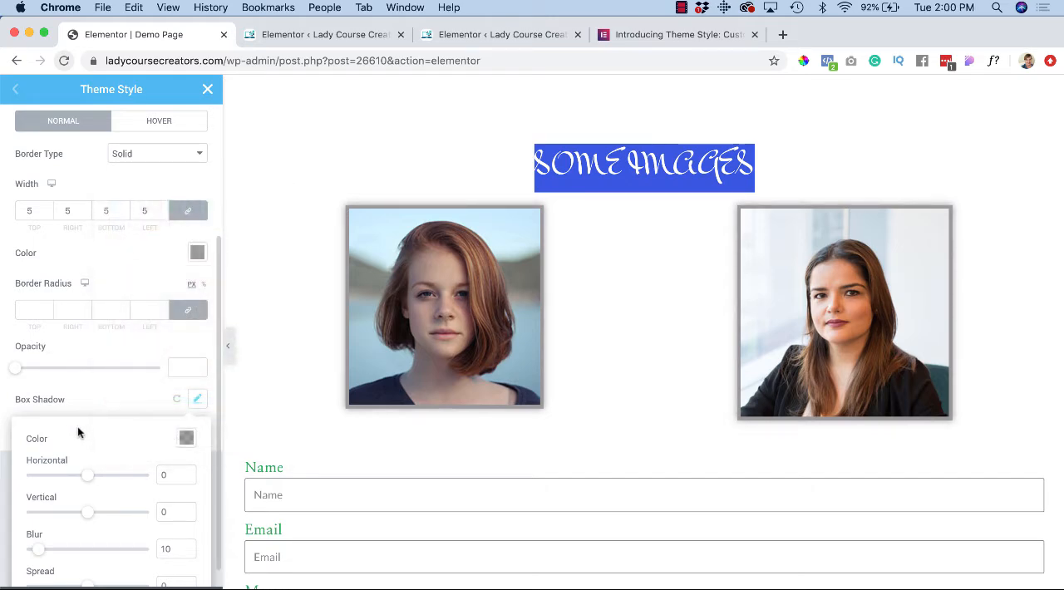
pyautogui.scroll(-1, 79, 428)
pyautogui.click(139, 384)
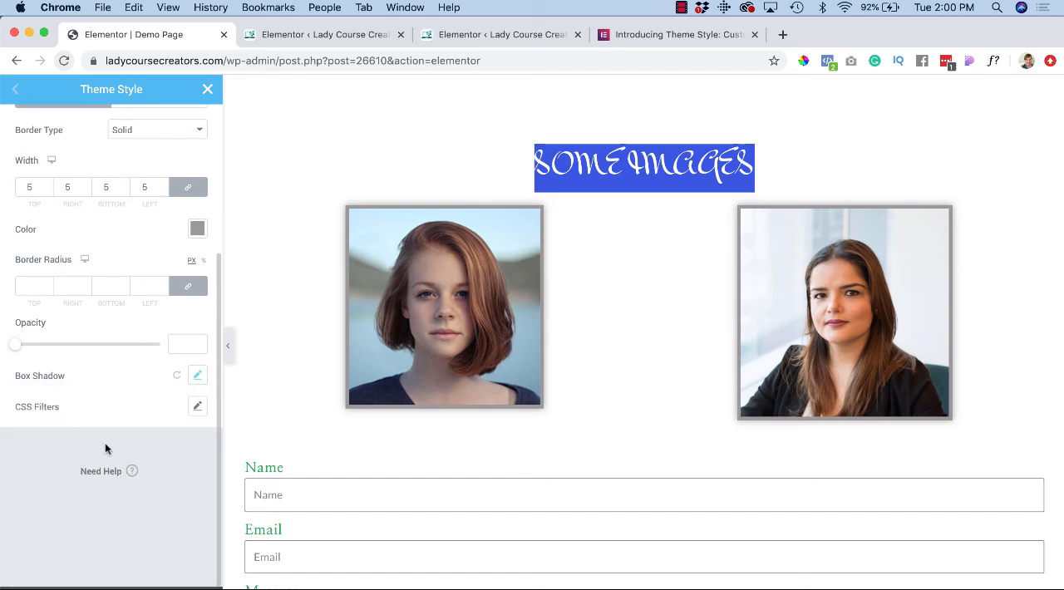
# Step: Apply CSS filters to the images with brightness 114, contrast 142 and reduced saturation
pyautogui.click(197, 407)
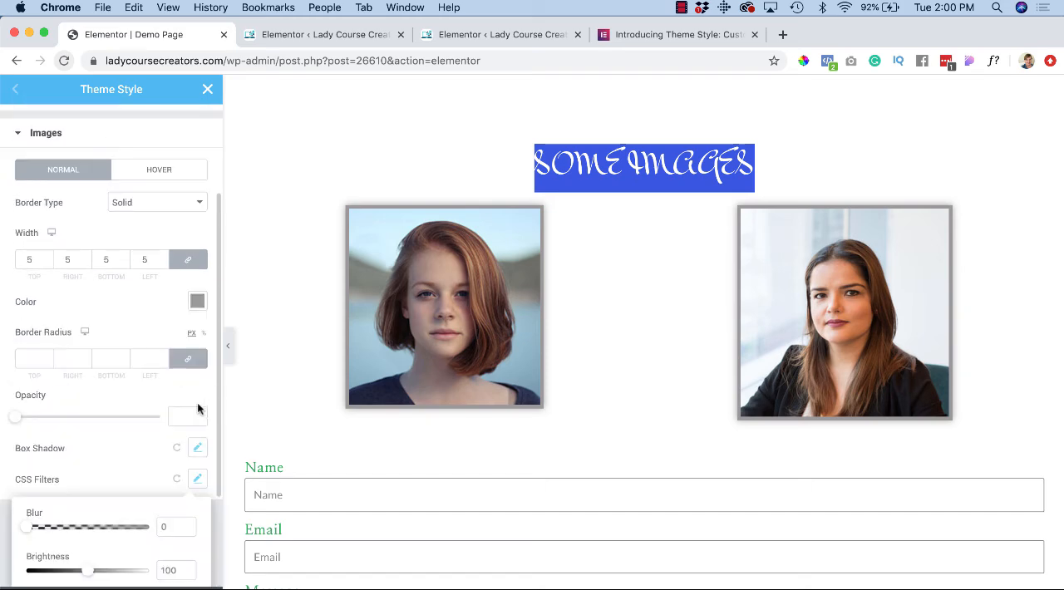
pyautogui.scroll(-5, 108, 458)
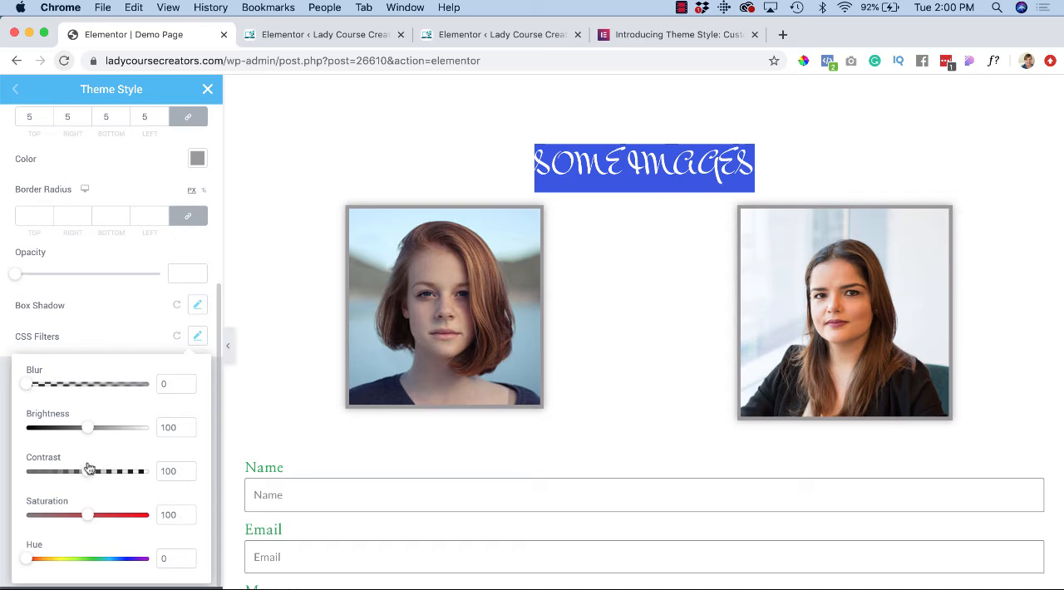
pyautogui.moveTo(92, 434); pyautogui.dragTo(100, 428)
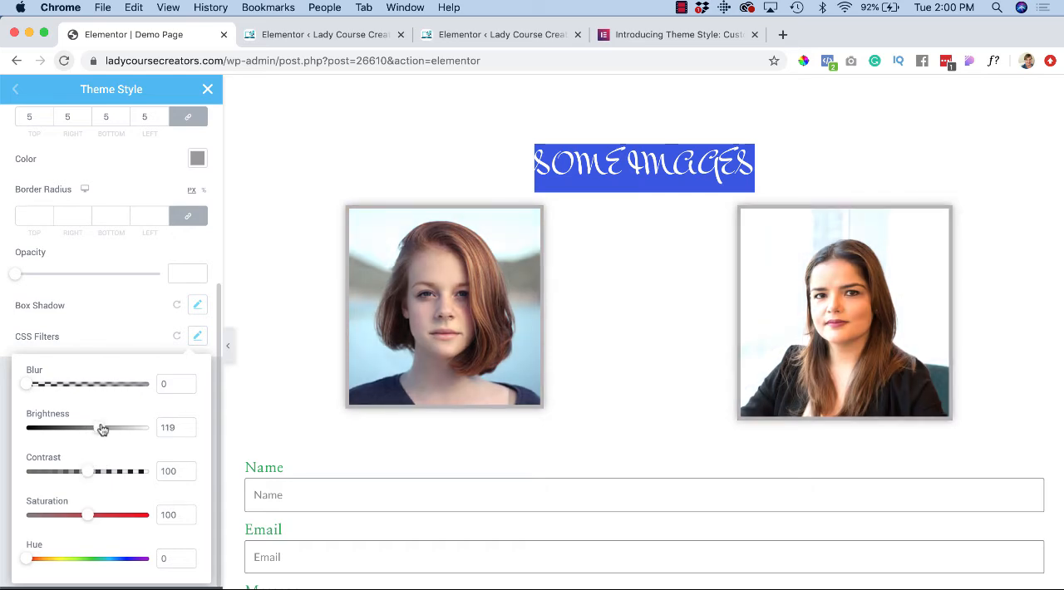
pyautogui.moveTo(88, 471); pyautogui.dragTo(114, 475)
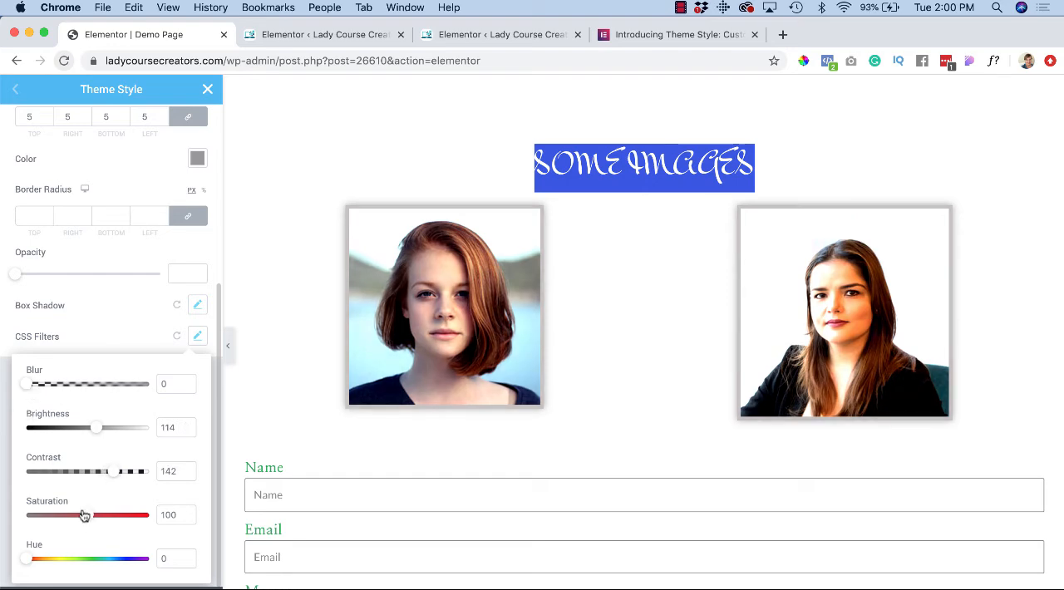
pyautogui.moveTo(85, 517)
pyautogui.mouseDown()
pyautogui.moveTo(58, 515)
pyautogui.moveTo(81, 516)
pyautogui.moveTo(68, 516)
pyautogui.mouseUp()
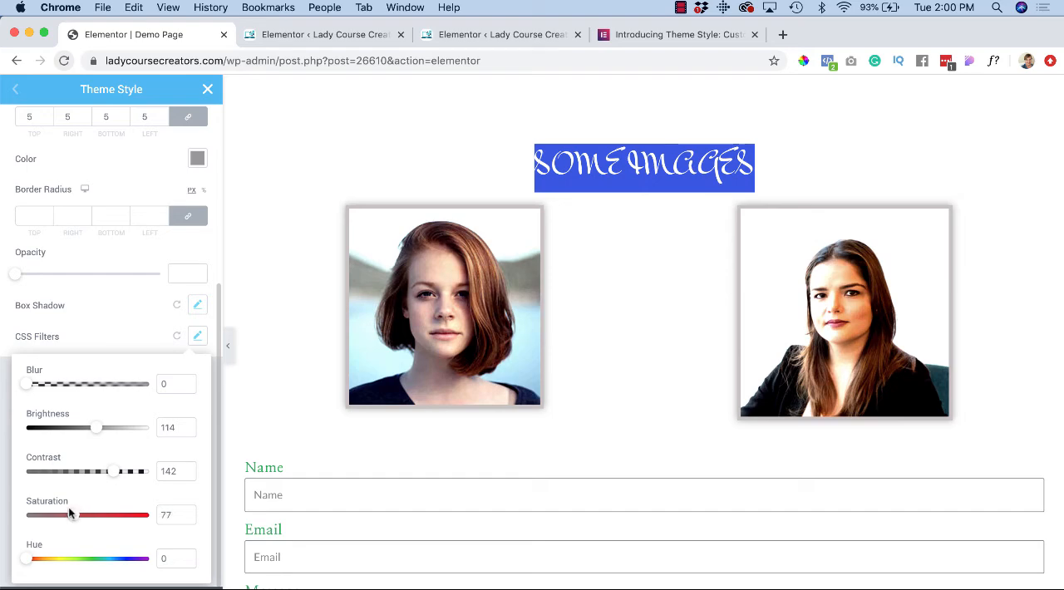
pyautogui.click(118, 330)
# Step: Examine the images' hover style options, from border type to transition duration, and close the image settings
pyautogui.scroll(5, 83, 471)
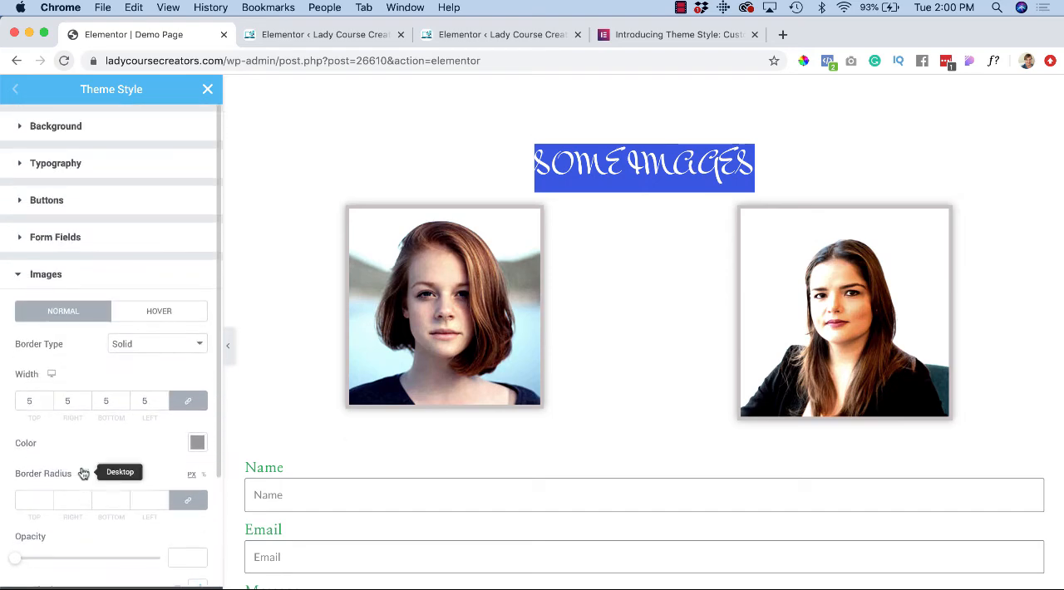
pyautogui.click(158, 313)
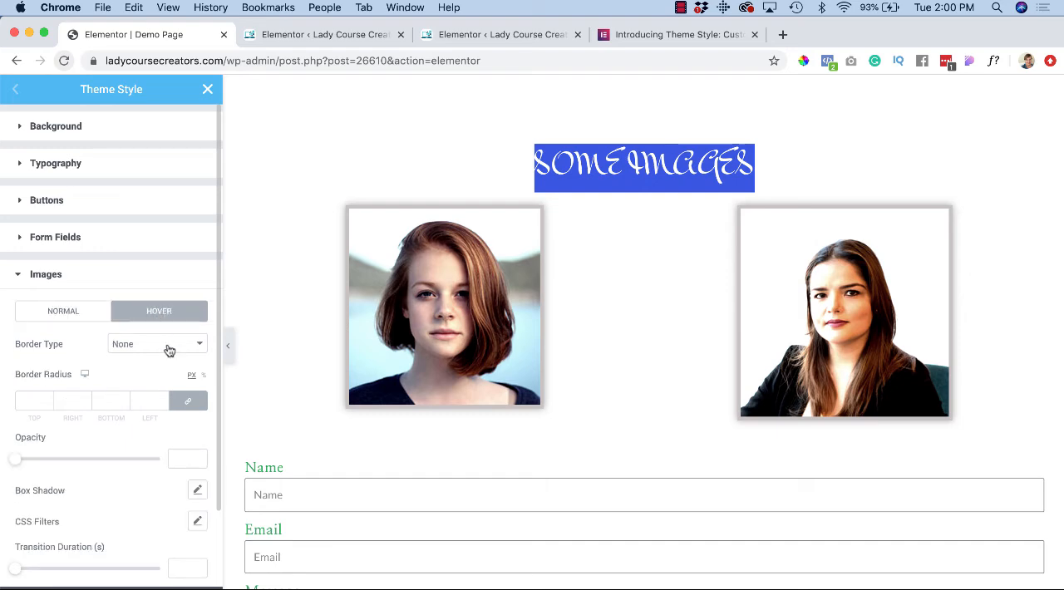
pyautogui.scroll(-2, 123, 472)
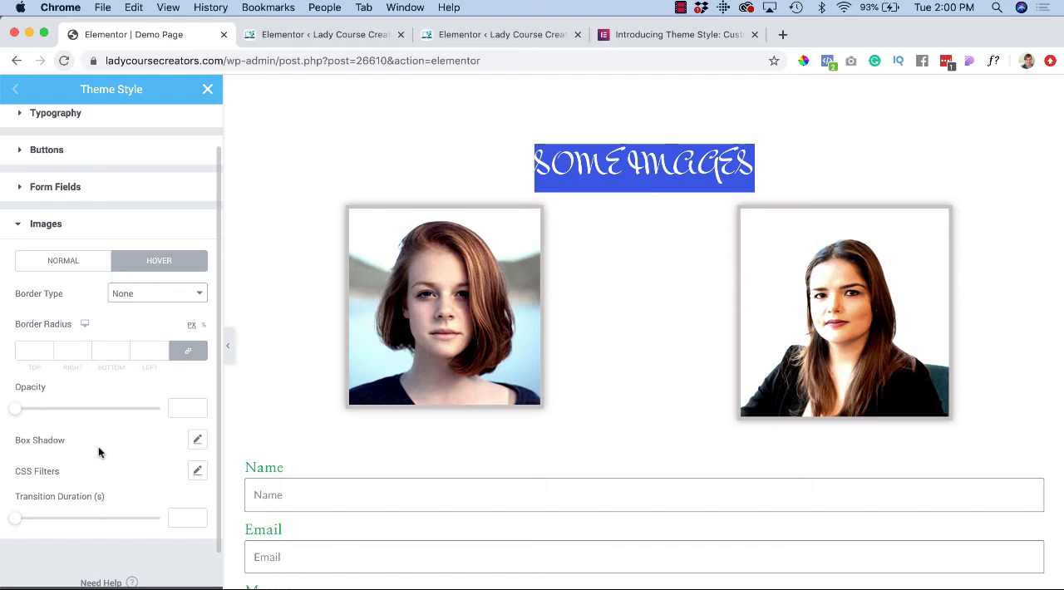
pyautogui.click(20, 225)
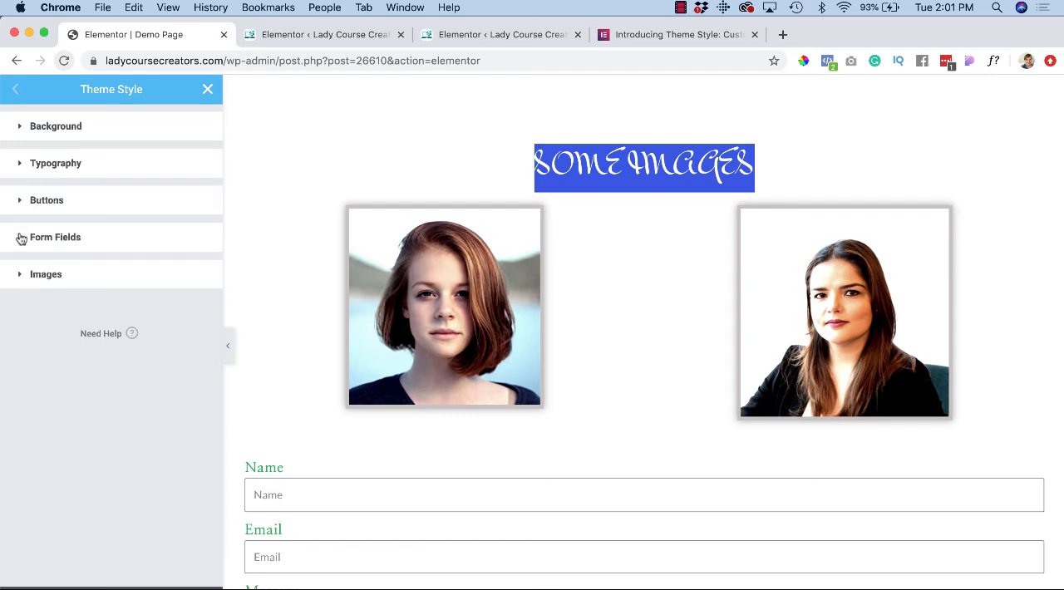
# Step: Set the label color of the form fields to orange (#F85008)
pyautogui.click(20, 238)
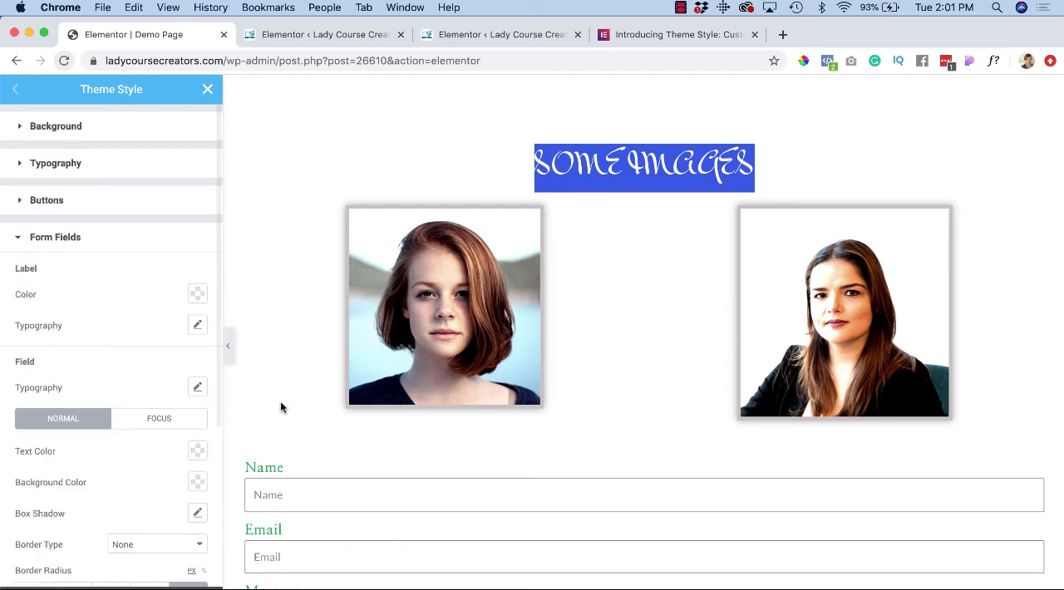
pyautogui.scroll(-2, 280, 404)
pyautogui.scroll(-7, 280, 402)
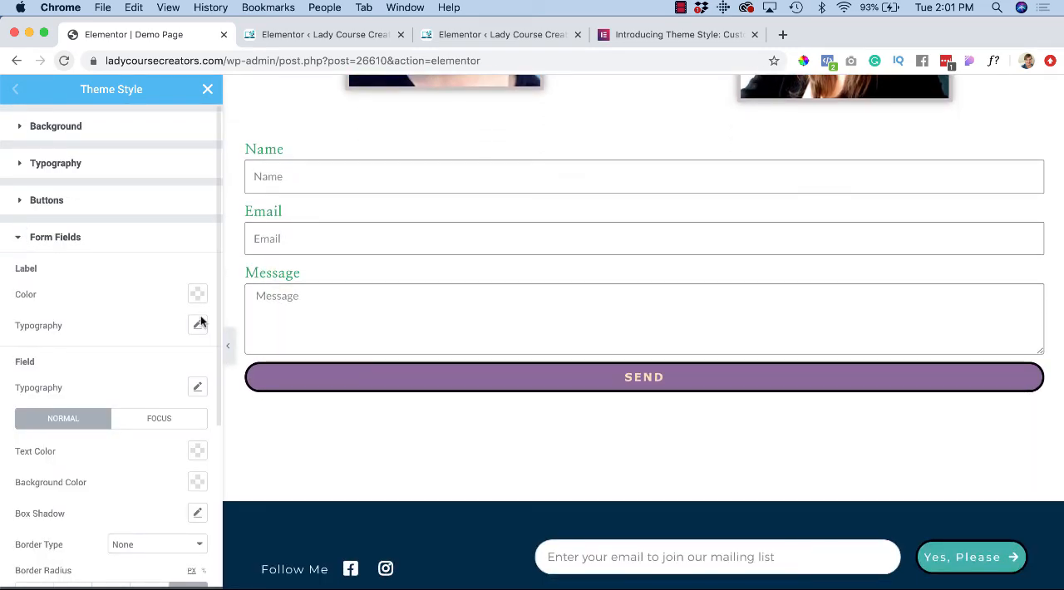
pyautogui.click(197, 296)
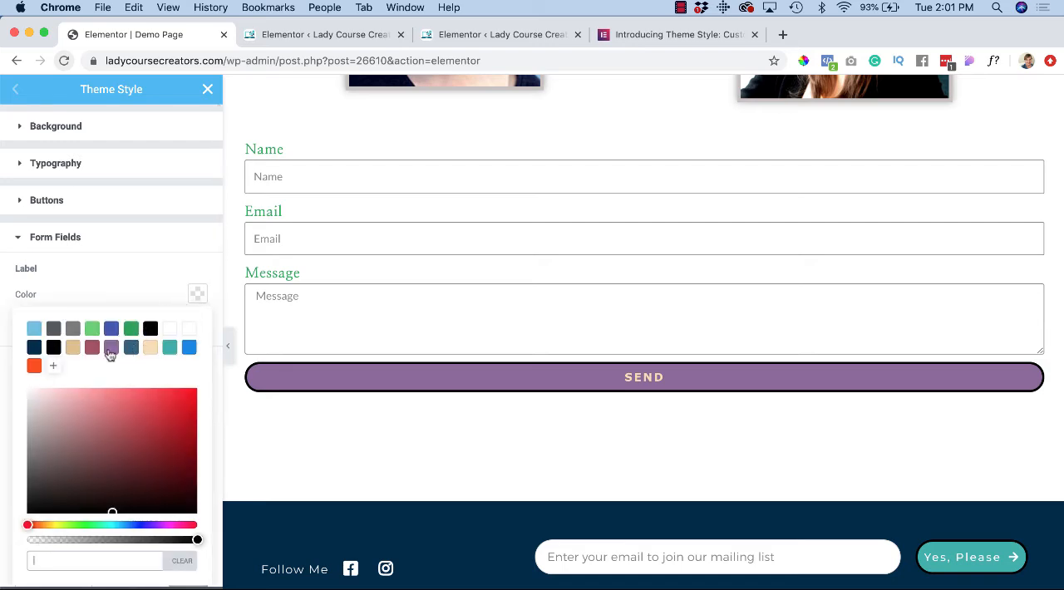
pyautogui.click(33, 366)
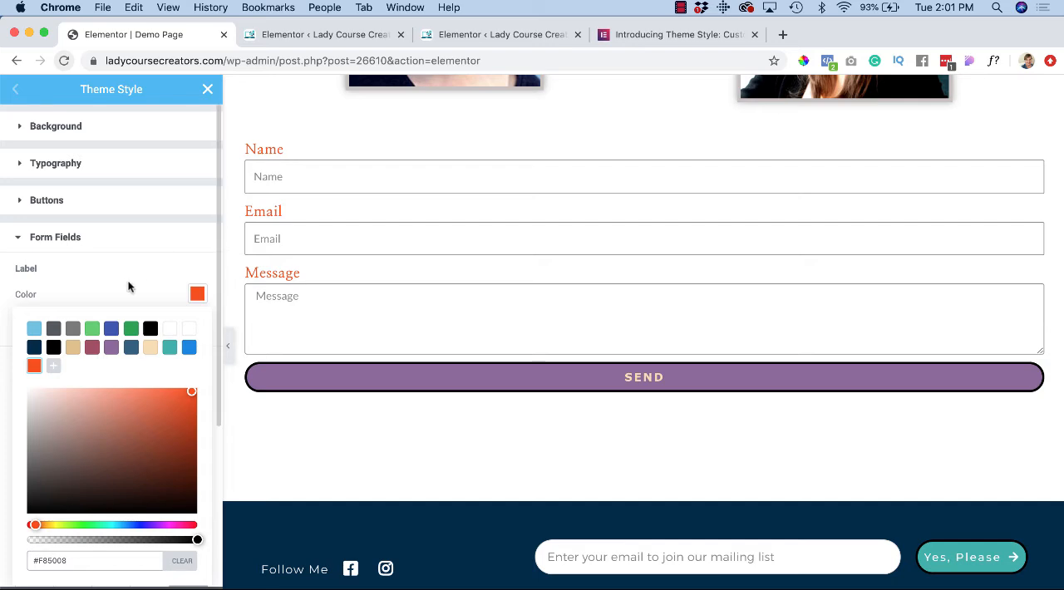
pyautogui.click(198, 295)
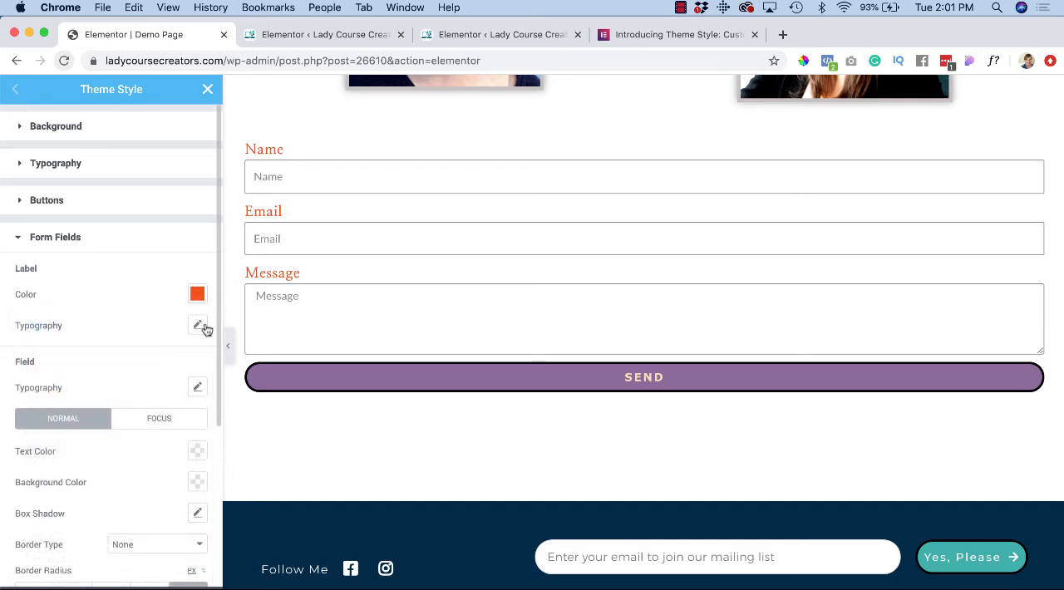
# Step: Set the form field labels' font family to Verdana and their size to 19 px
pyautogui.click(199, 326)
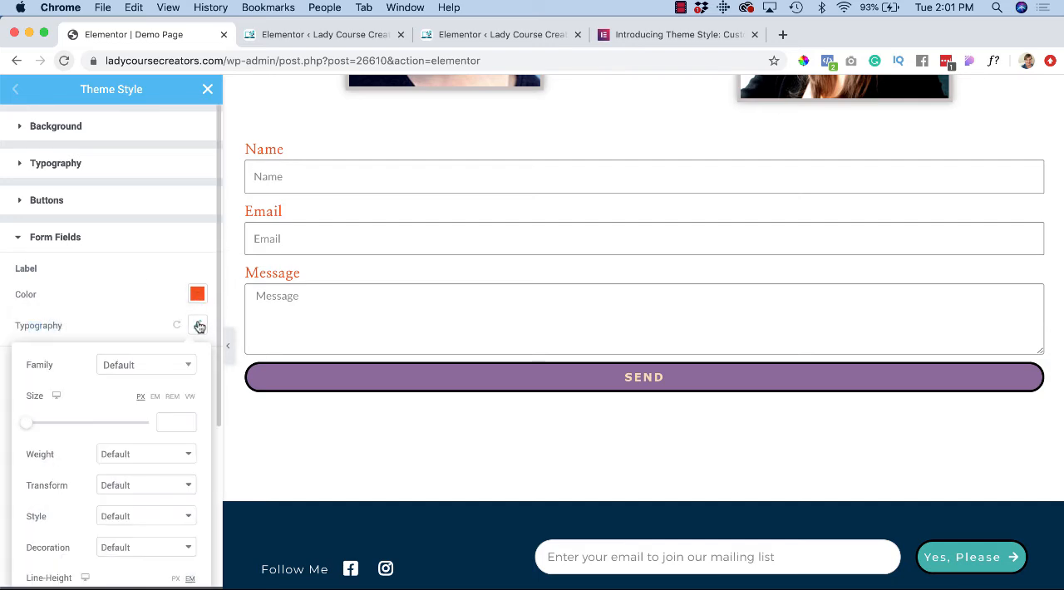
pyautogui.click(181, 365)
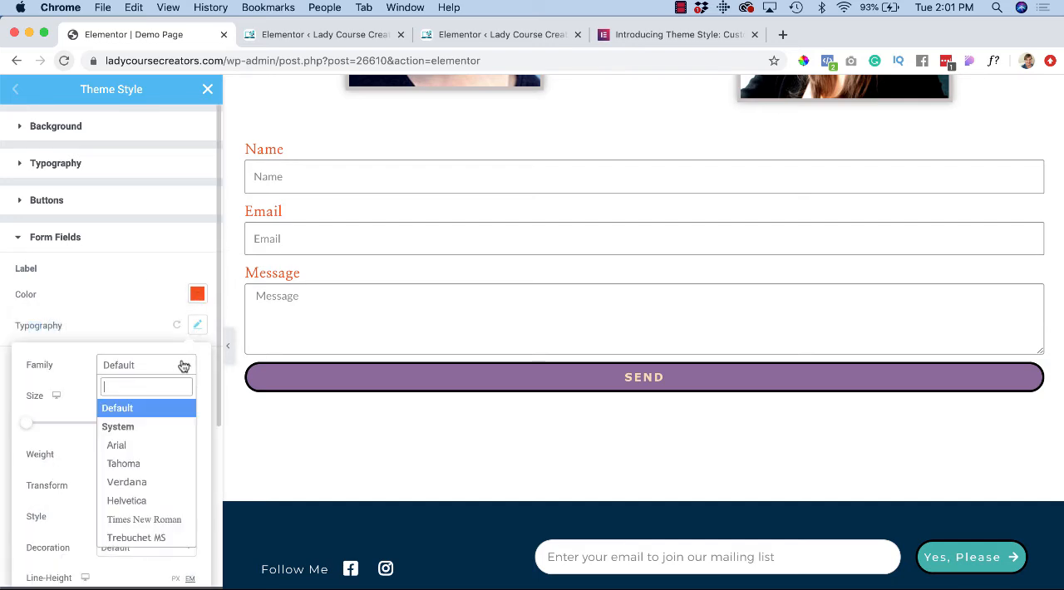
pyautogui.click(148, 482)
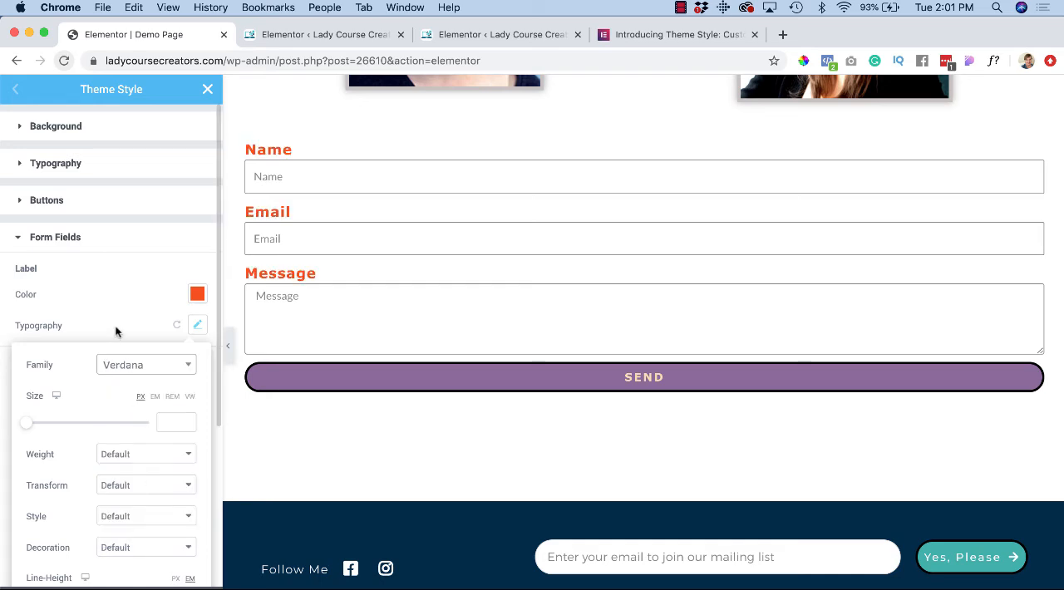
pyautogui.click(30, 424)
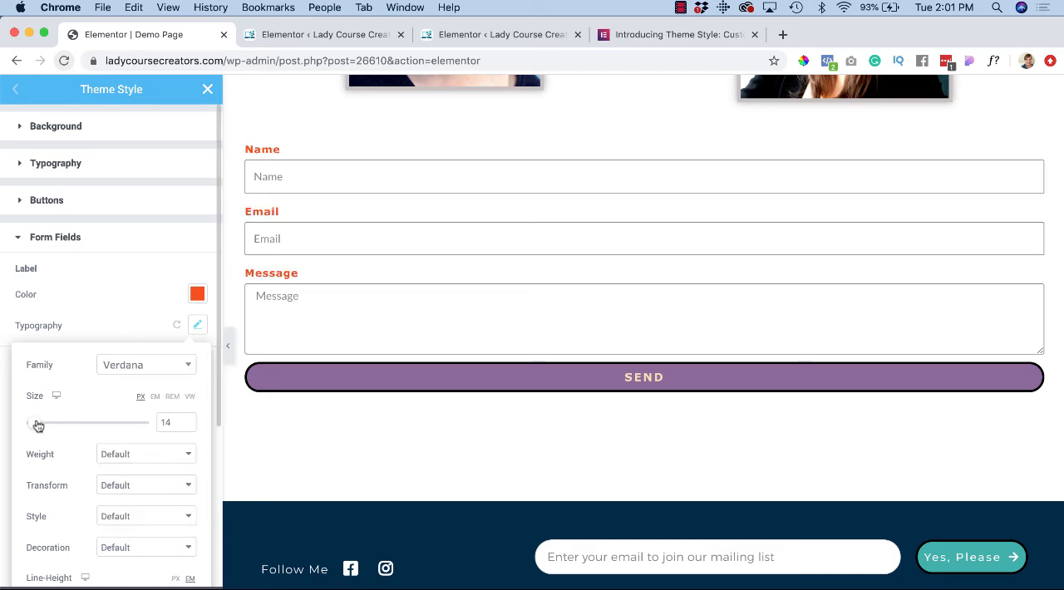
pyautogui.moveTo(38, 425); pyautogui.dragTo(40, 426)
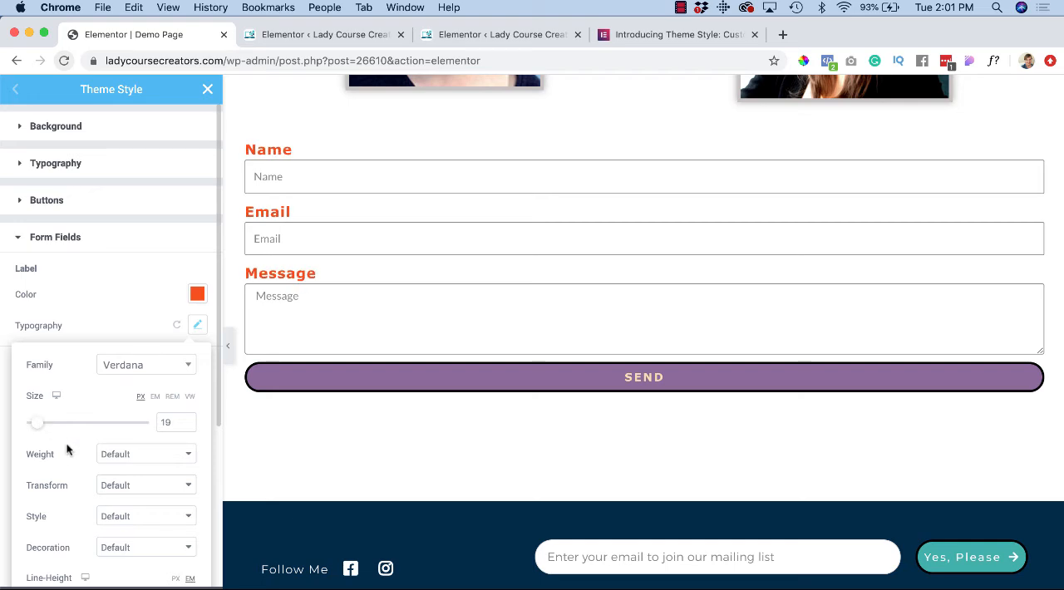
# Step: Set the font weight of the form field labels to 400
pyautogui.click(141, 458)
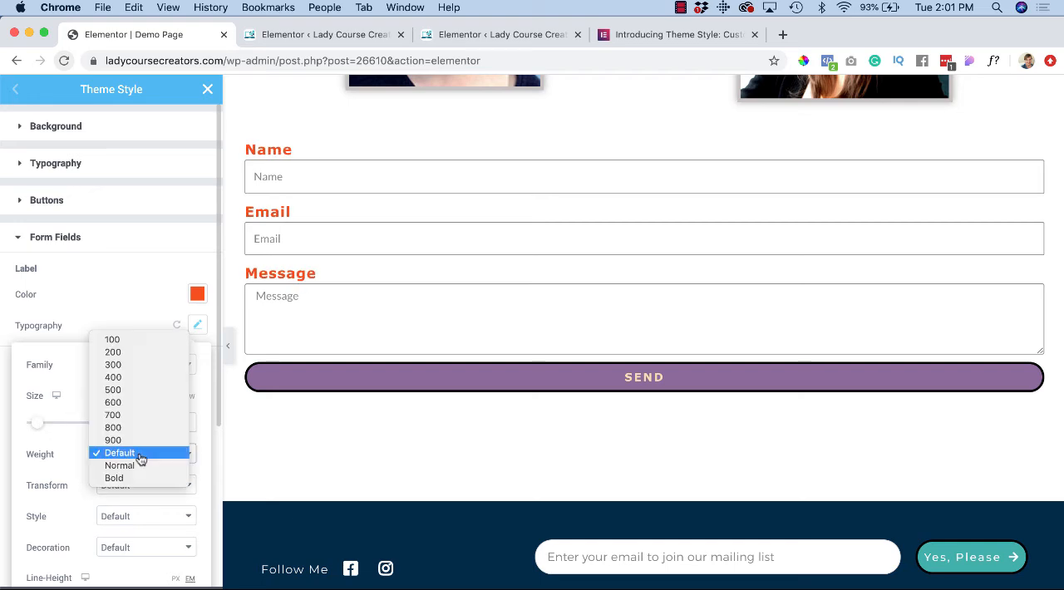
pyautogui.click(133, 405)
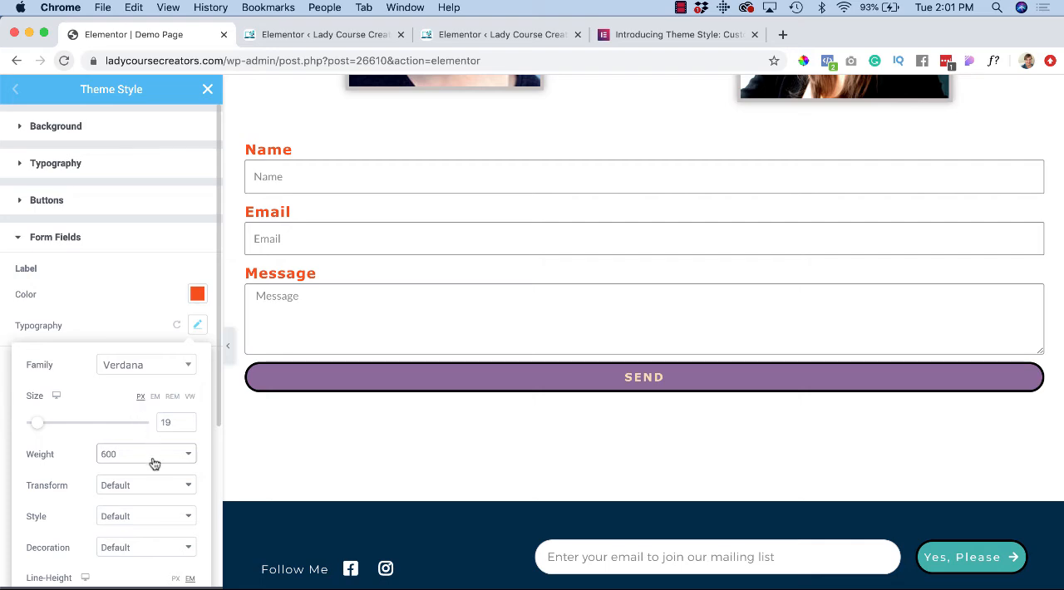
pyautogui.click(153, 463)
pyautogui.click(151, 431)
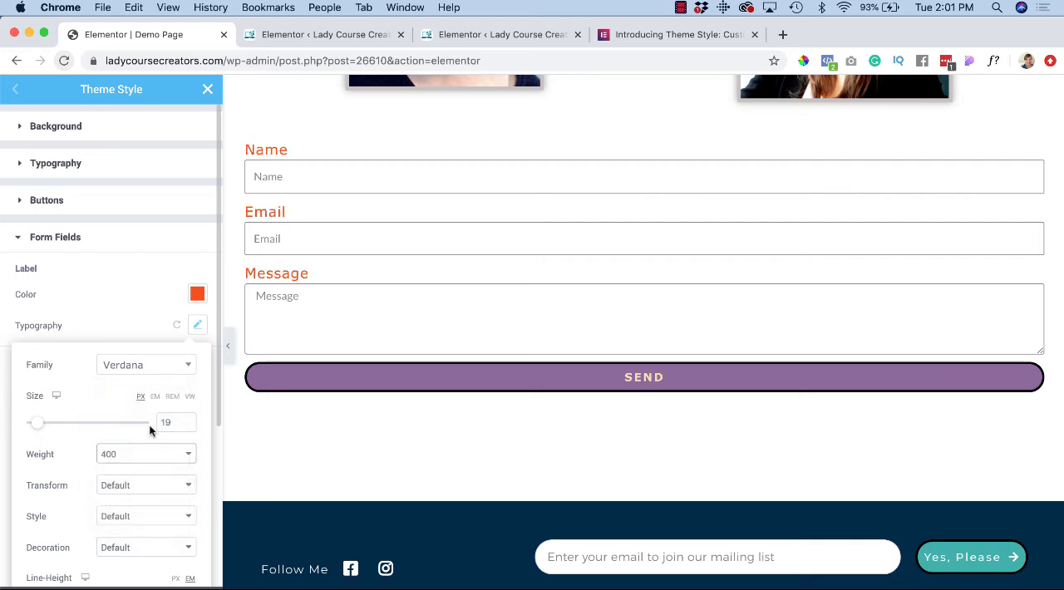
# Step: Set the letter spacing of the form field labels to 0.4 and close the form field settings
pyautogui.scroll(-3, 86, 461)
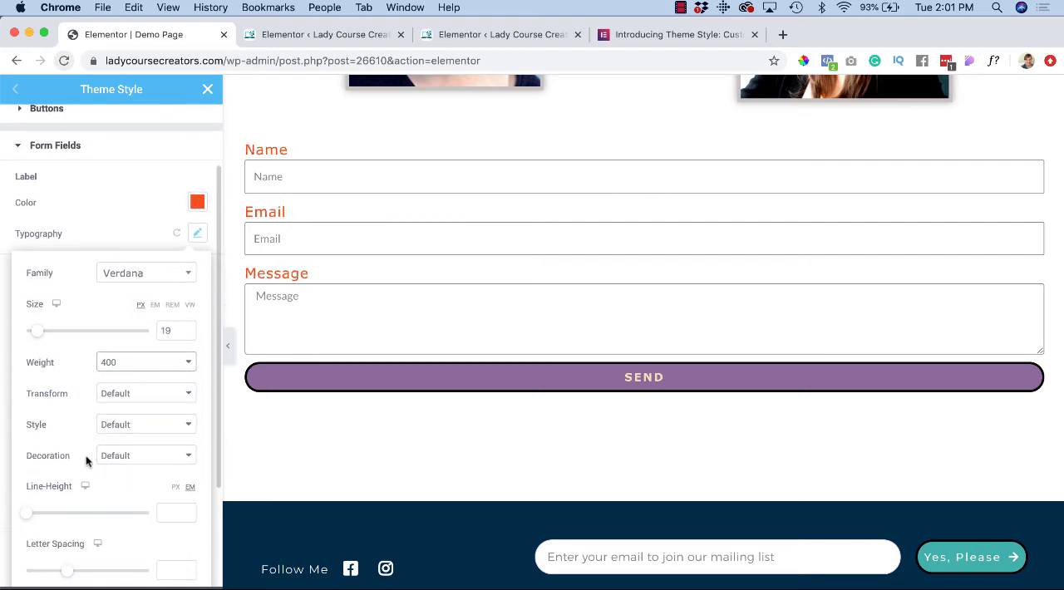
pyautogui.scroll(-1, 86, 455)
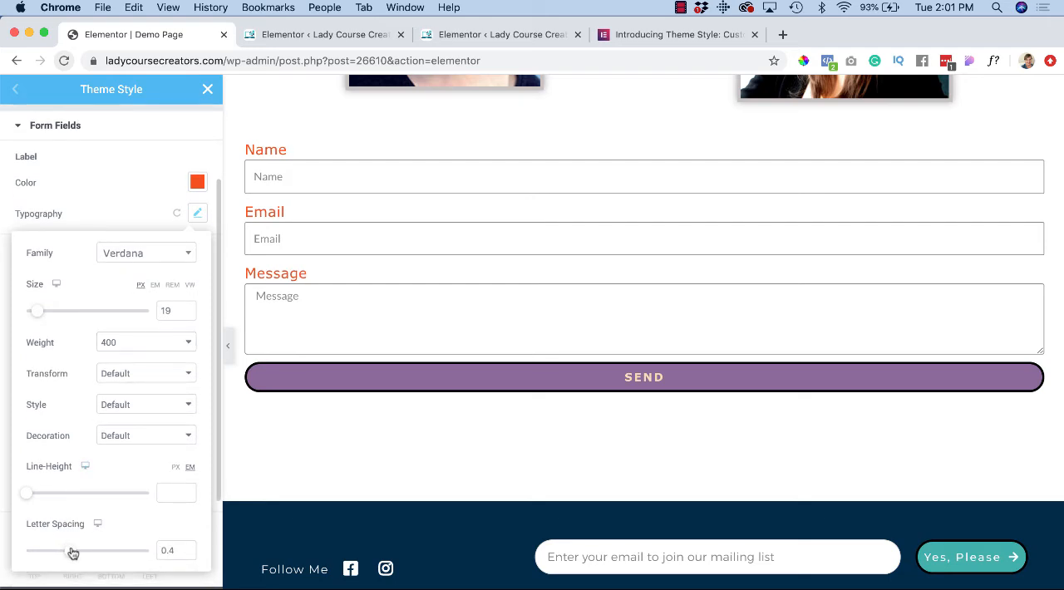
pyautogui.scroll(-4, 81, 531)
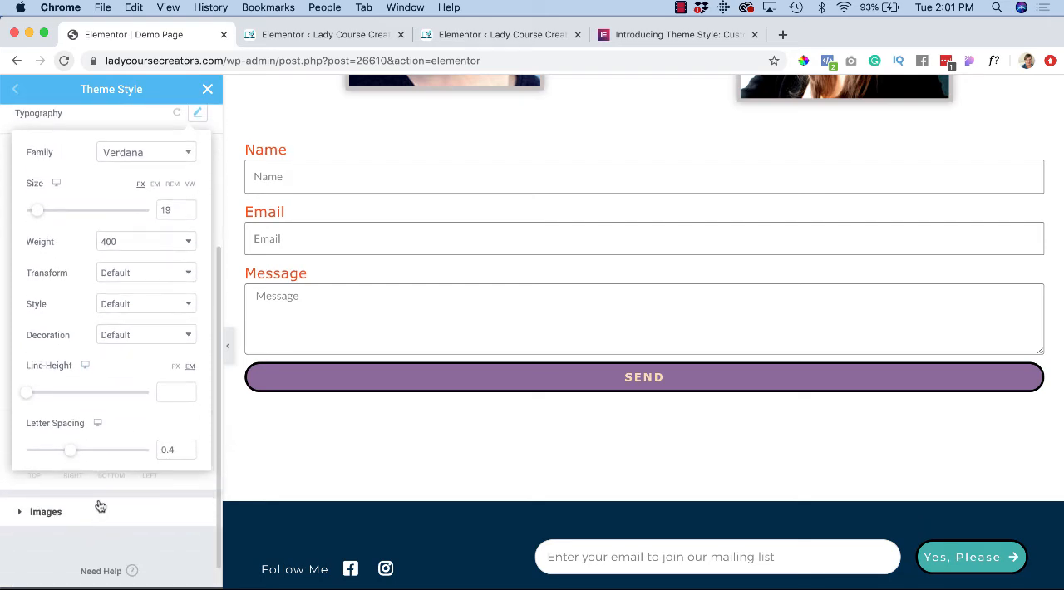
pyautogui.scroll(8, 131, 356)
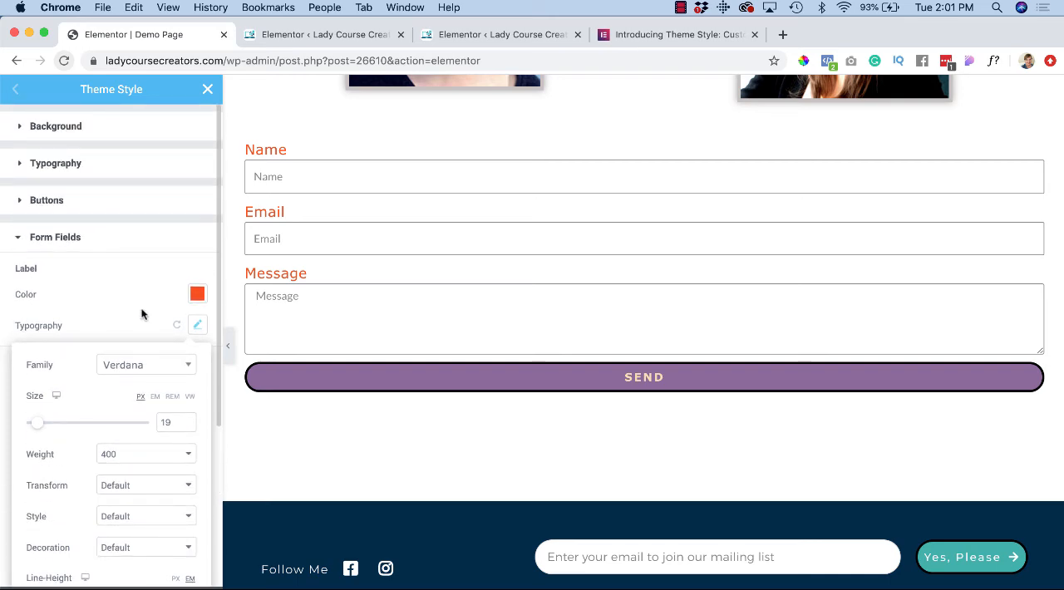
pyautogui.click(21, 242)
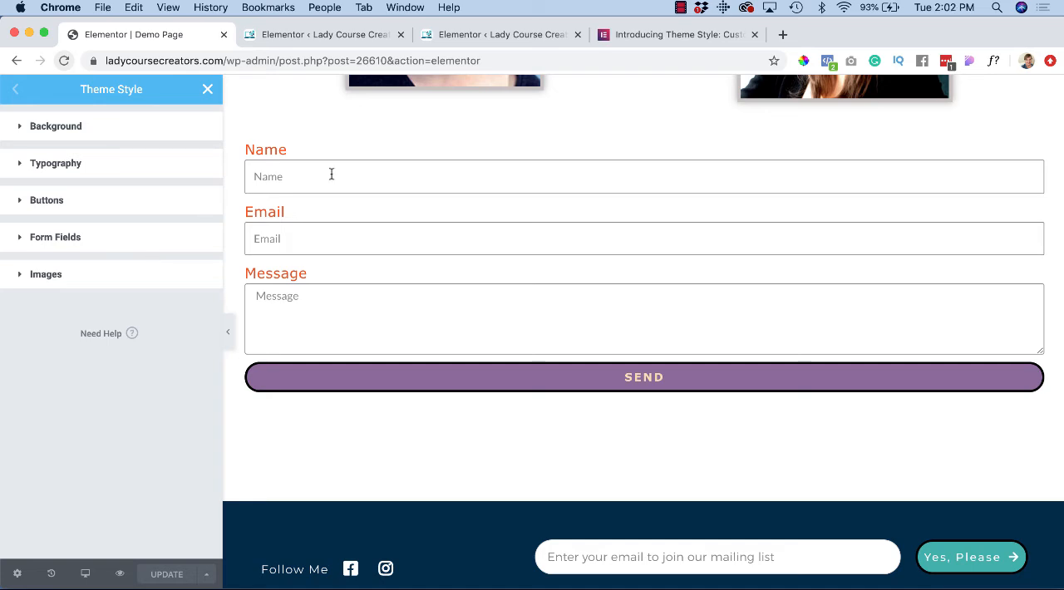
# Step: Review the globally styled elements on the demo page, from the form and images to the headings, buttons and hero section
pyautogui.scroll(1, 357, 227)
pyautogui.scroll(-2, 357, 228)
pyautogui.scroll(1, 380, 327)
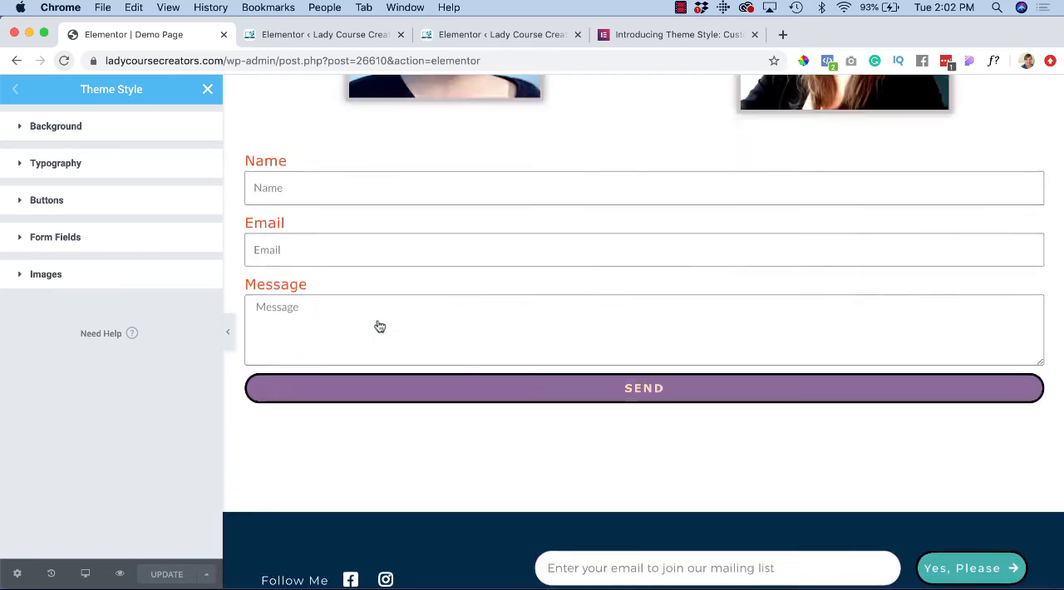
pyautogui.scroll(10, 380, 327)
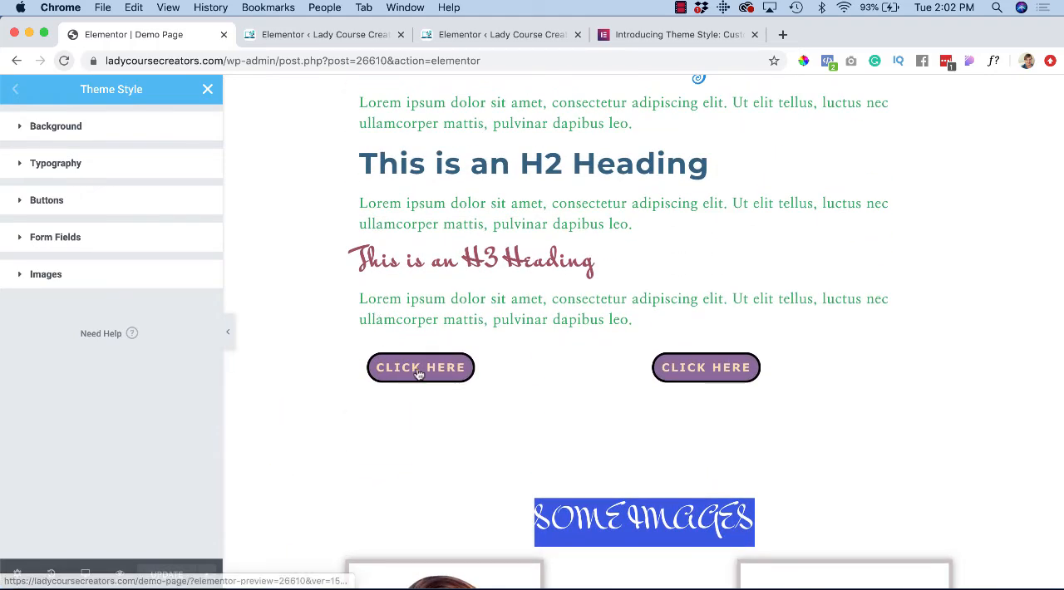
pyautogui.scroll(-6, 387, 378)
pyautogui.scroll(8, 388, 378)
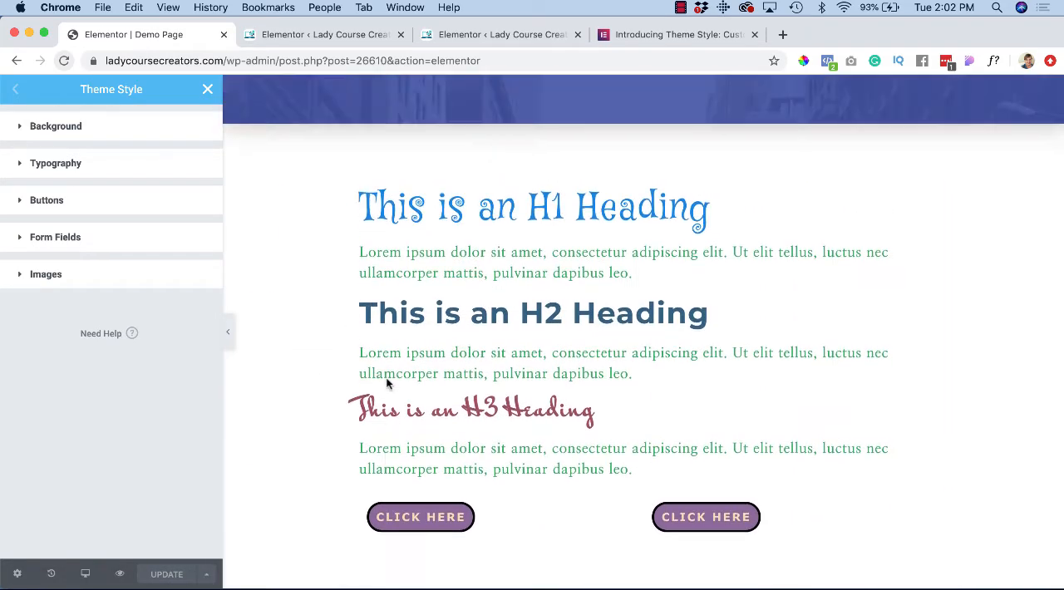
pyautogui.scroll(5, 386, 383)
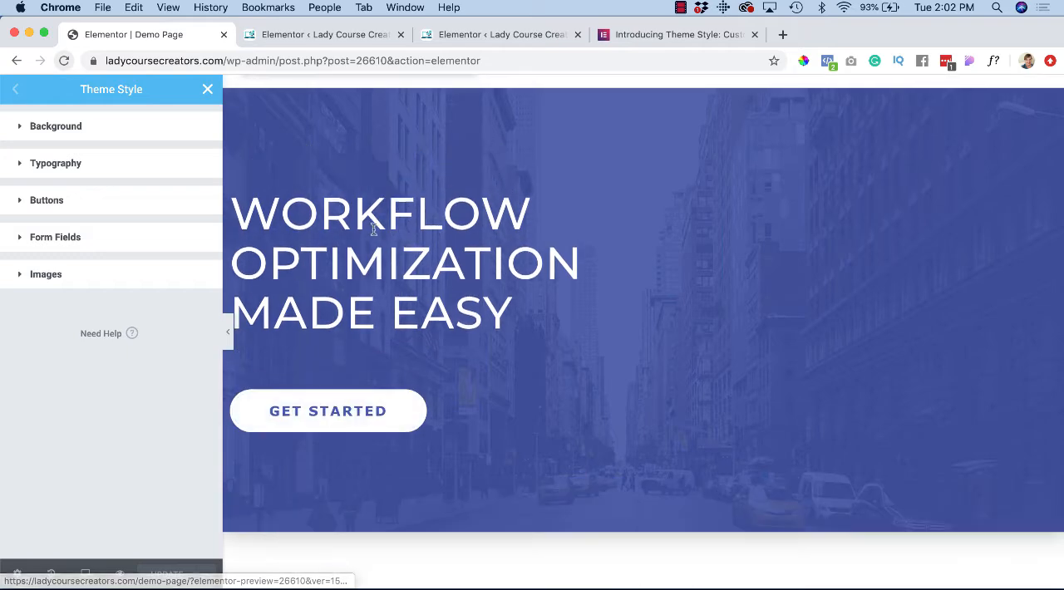
pyautogui.scroll(2, 373, 230)
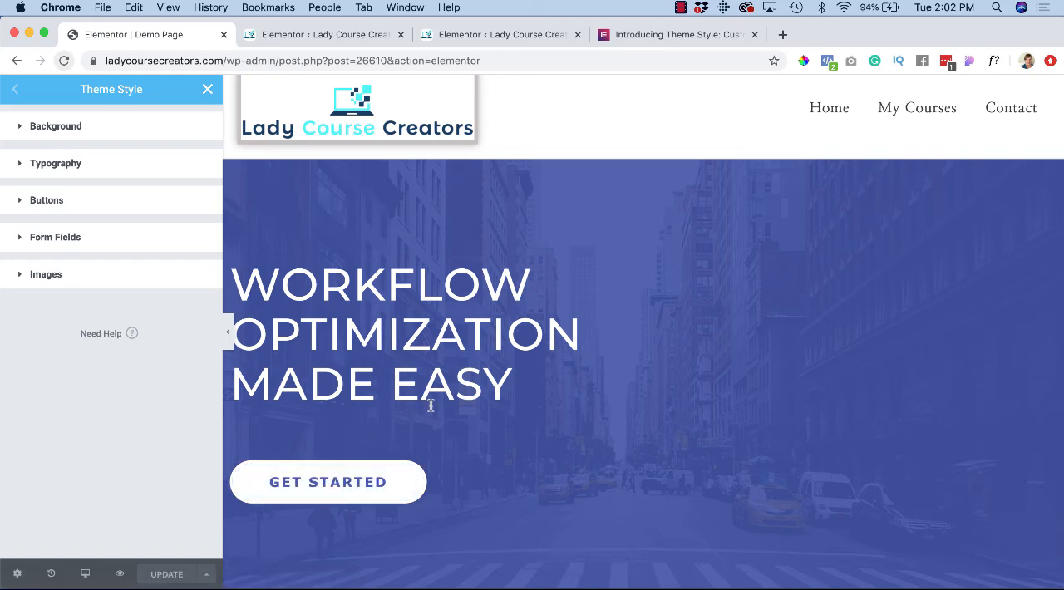
pyautogui.scroll(-1, 431, 406)
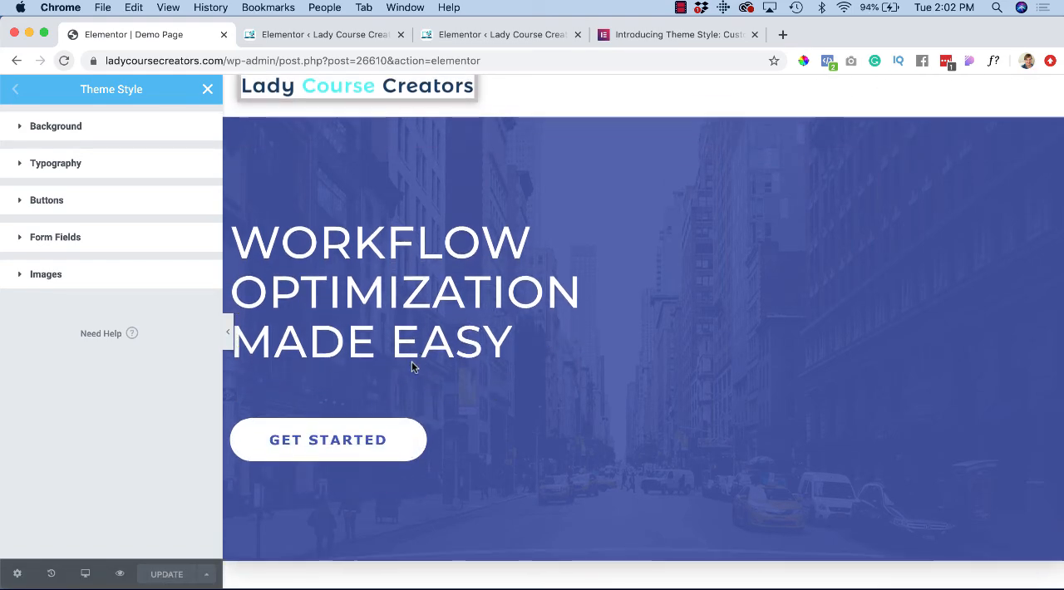
pyautogui.scroll(-2, 396, 367)
pyautogui.scroll(-12, 399, 375)
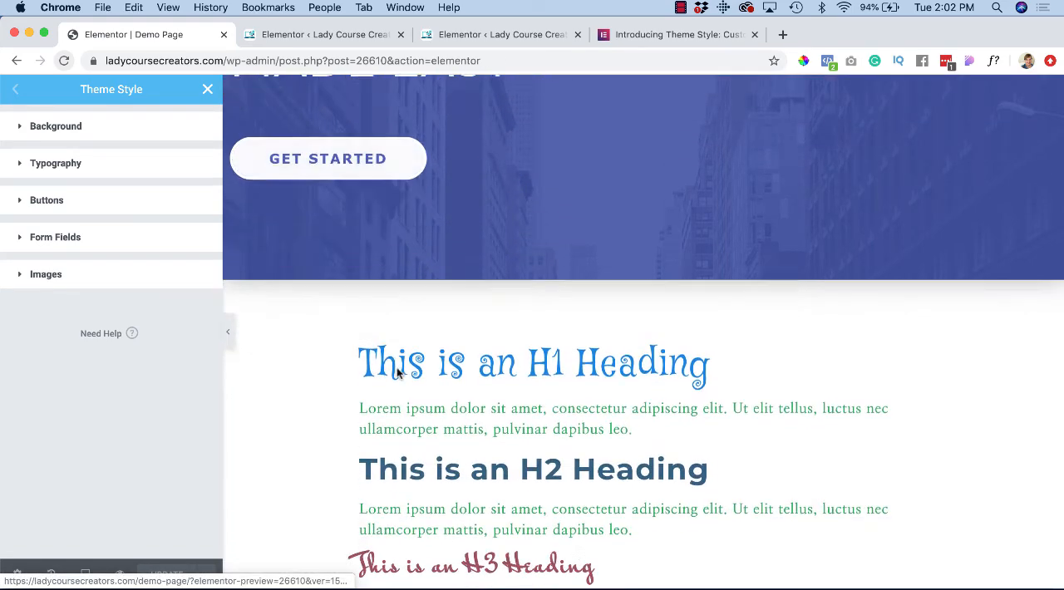
pyautogui.scroll(-11, 396, 367)
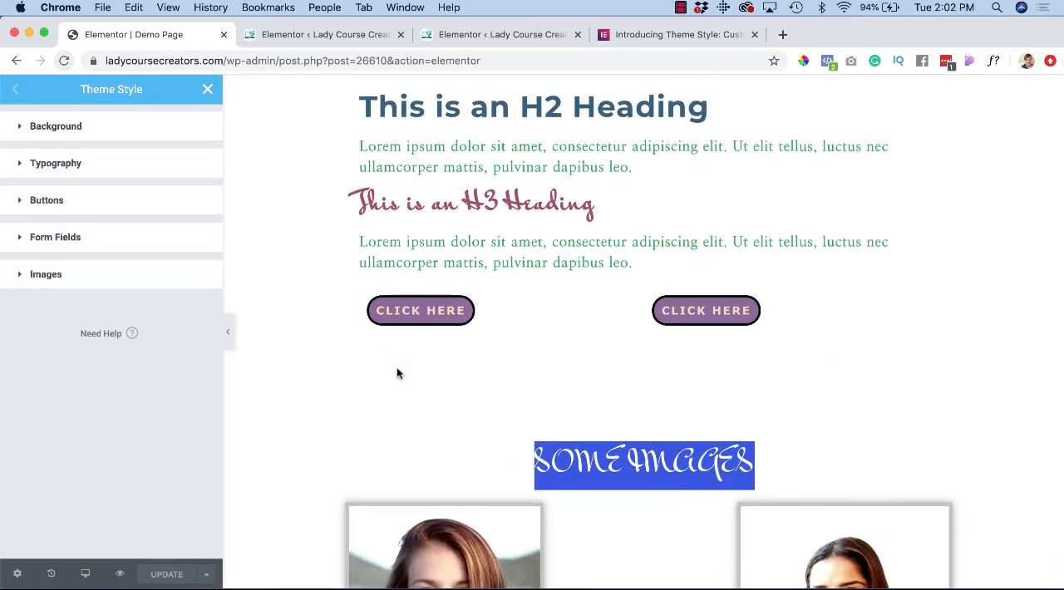
pyautogui.scroll(-3, 396, 373)
pyautogui.scroll(9, 397, 373)
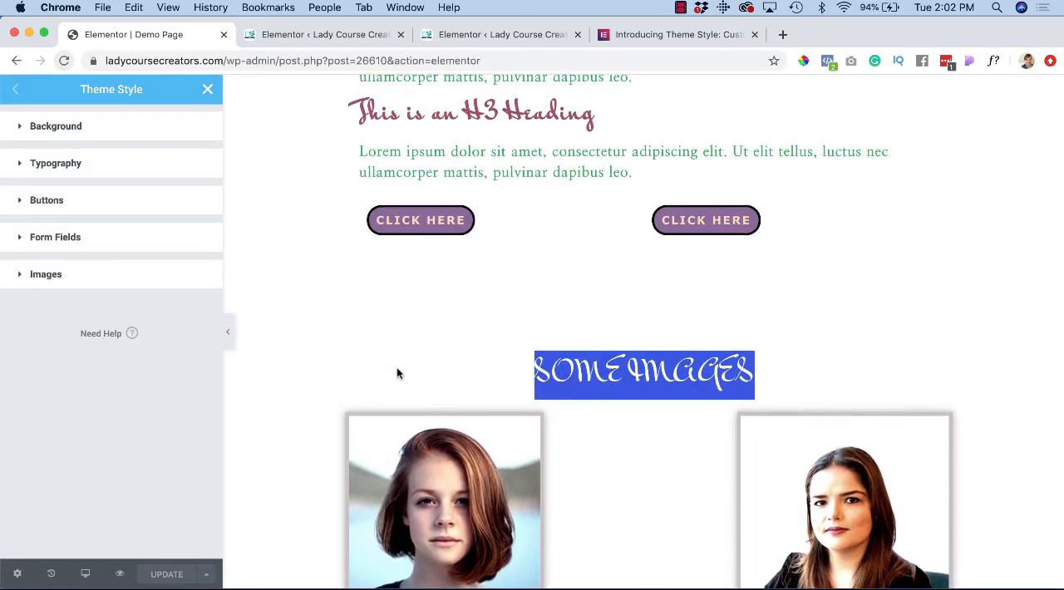
# Step: Leave the Theme Style settings and delete the heading and the Get Started button from the hero section
pyautogui.click(209, 89)
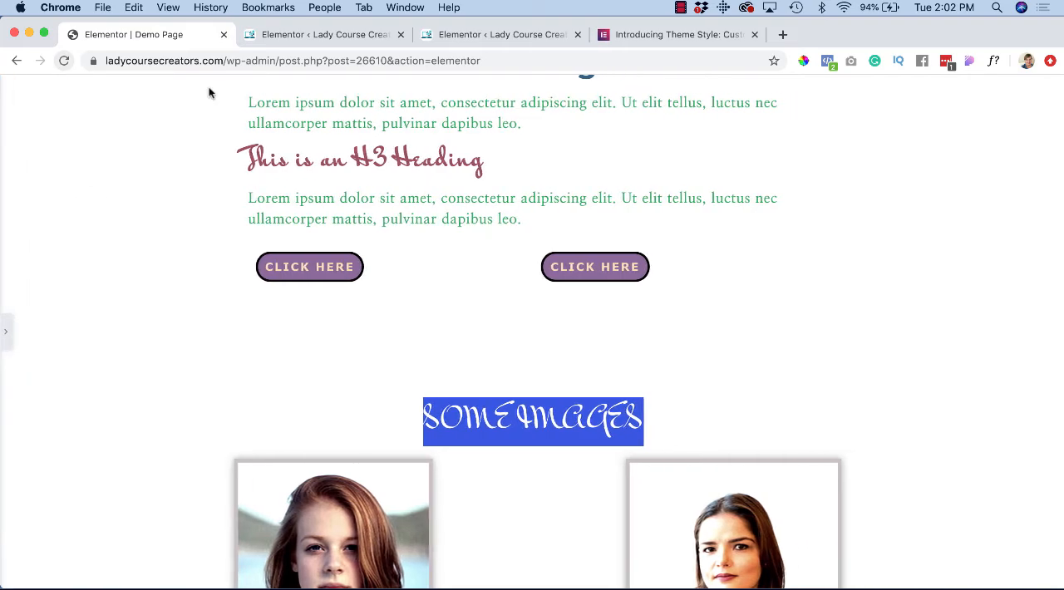
pyautogui.click(9, 337)
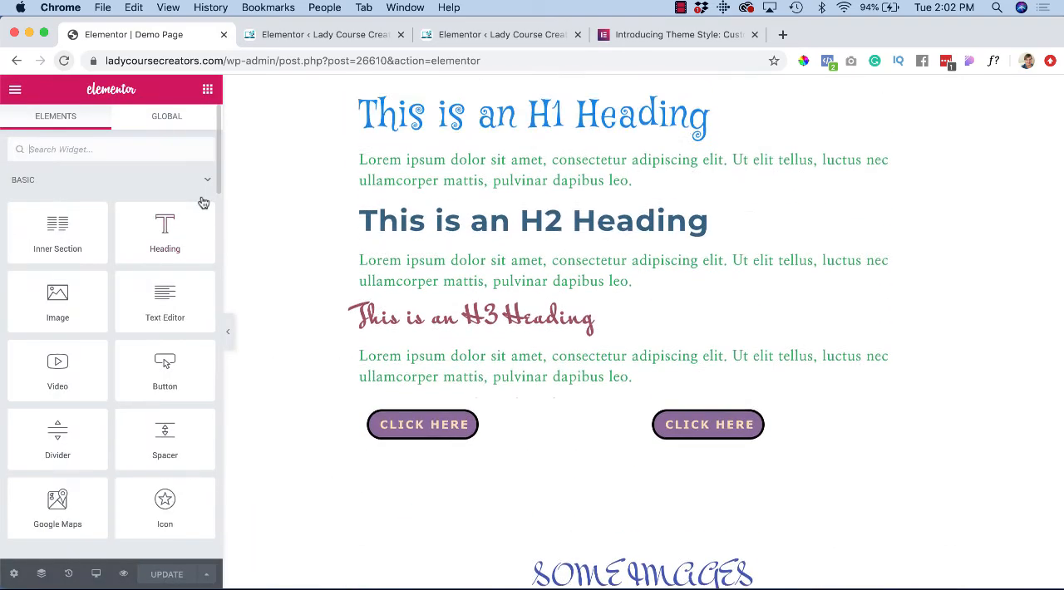
pyautogui.scroll(-5, 269, 273)
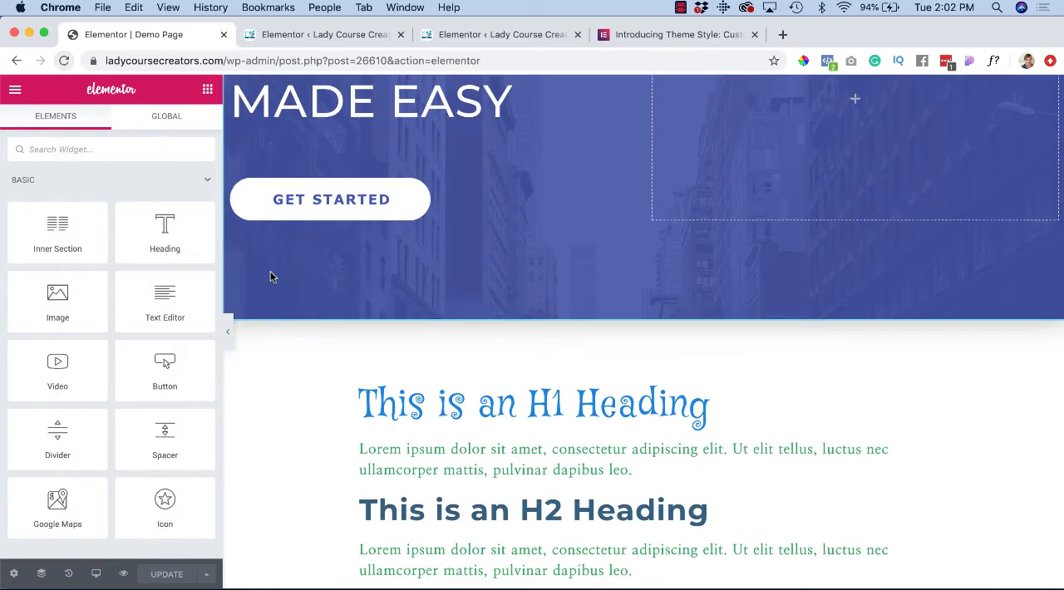
pyautogui.scroll(3, 269, 275)
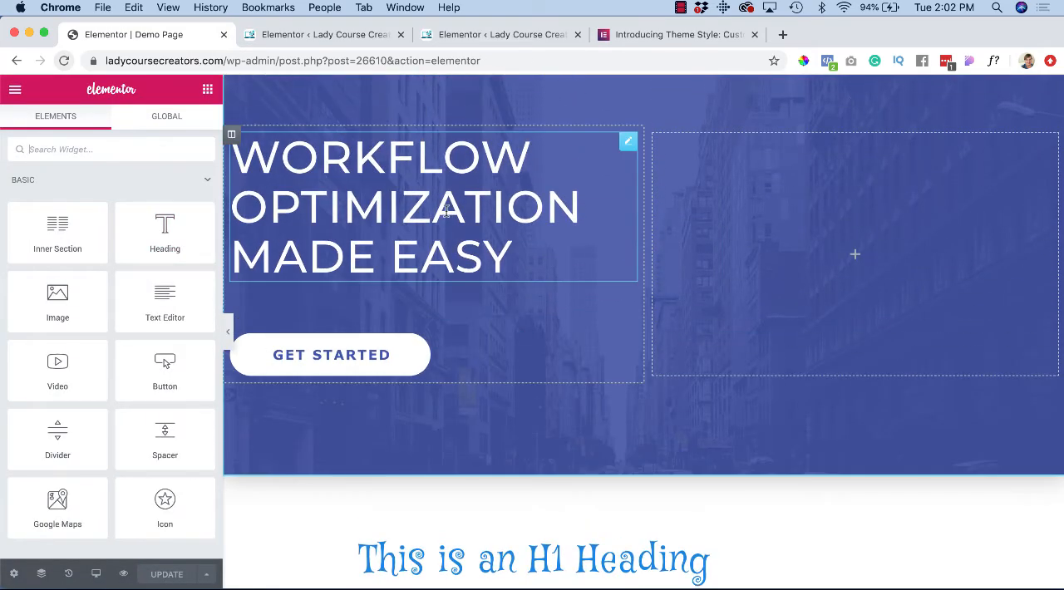
pyautogui.rightClick(628, 147)
pyautogui.click(652, 355)
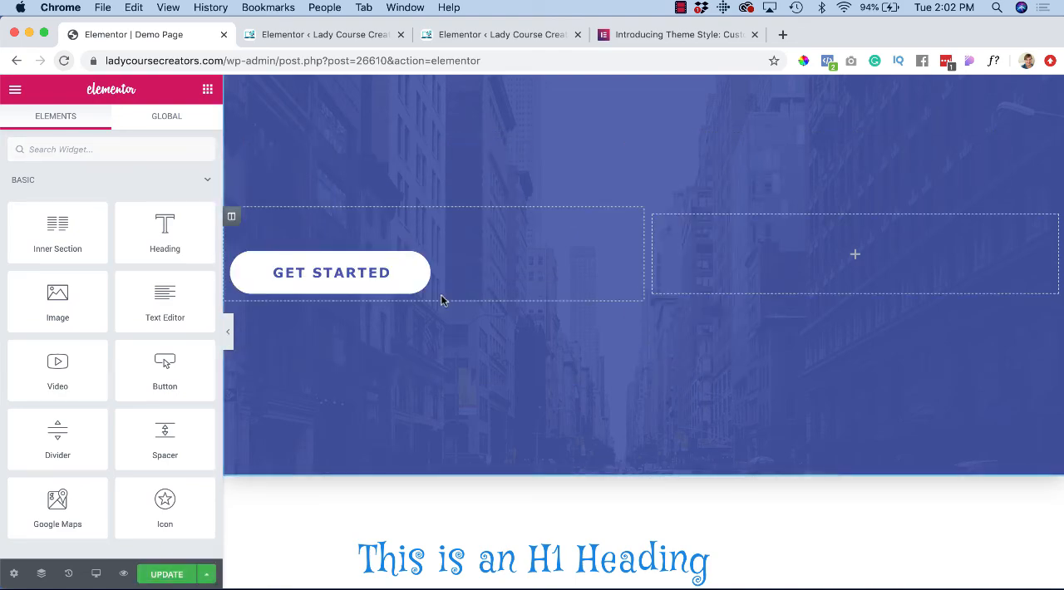
pyautogui.rightClick(628, 224)
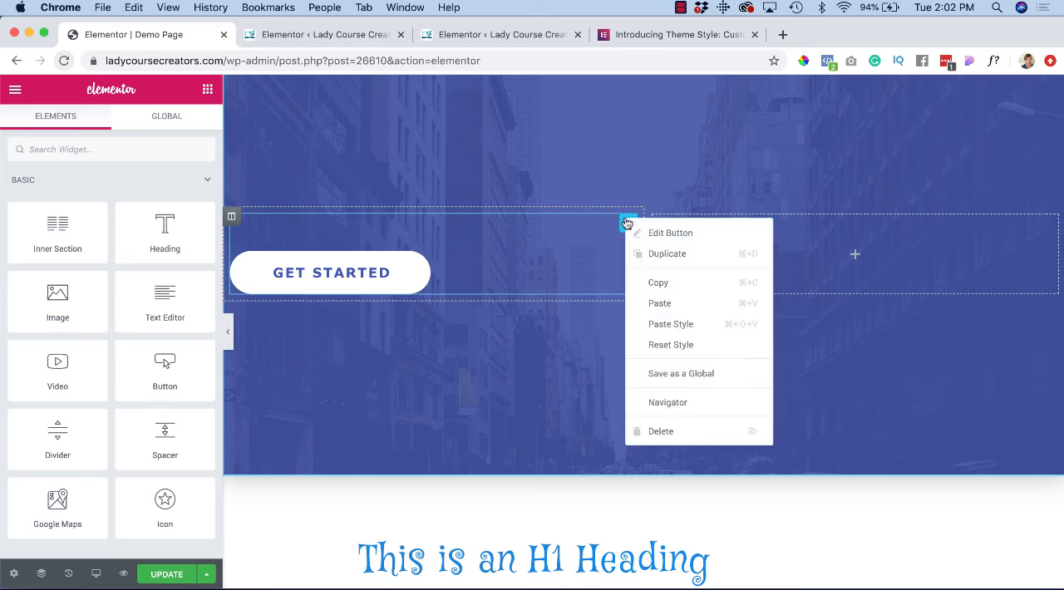
pyautogui.click(652, 429)
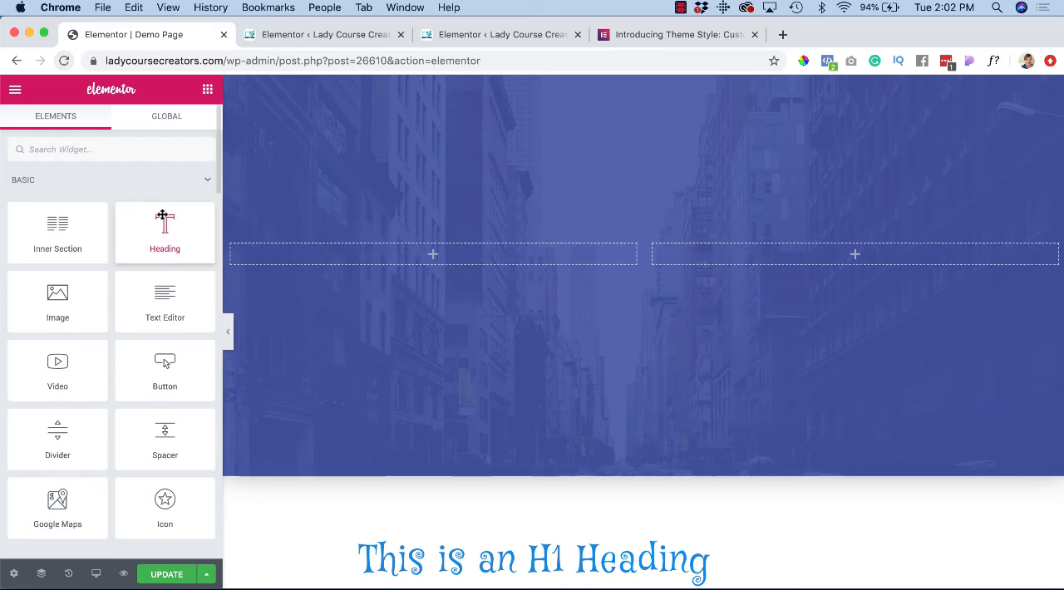
# Step: Add a Heading widget to the hero section's first column and lighten the section's background overlay color to #EAECF8
pyautogui.moveTo(165, 224); pyautogui.dragTo(285, 246)
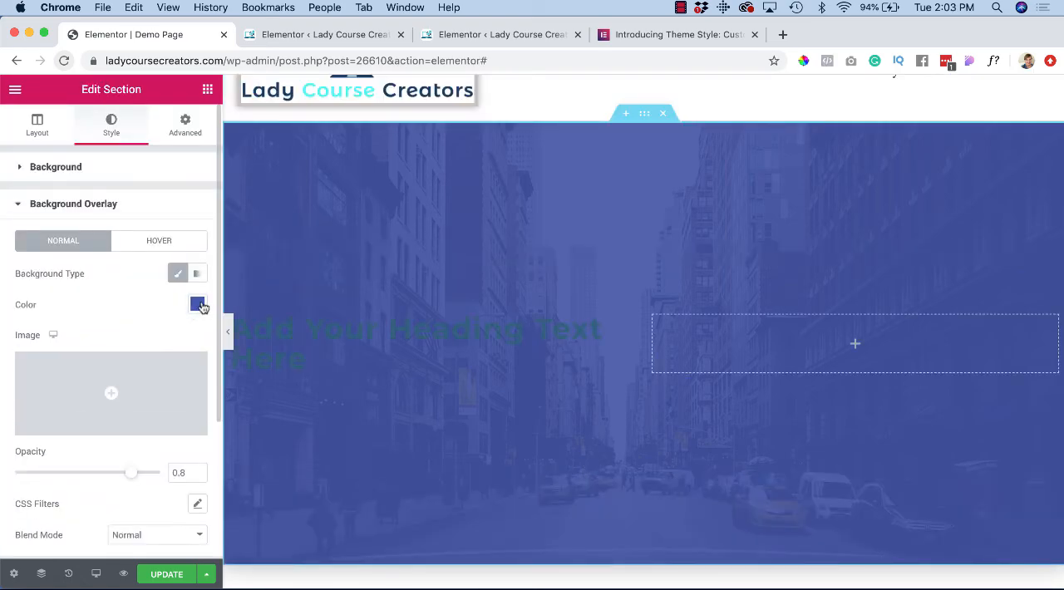
pyautogui.click(197, 305)
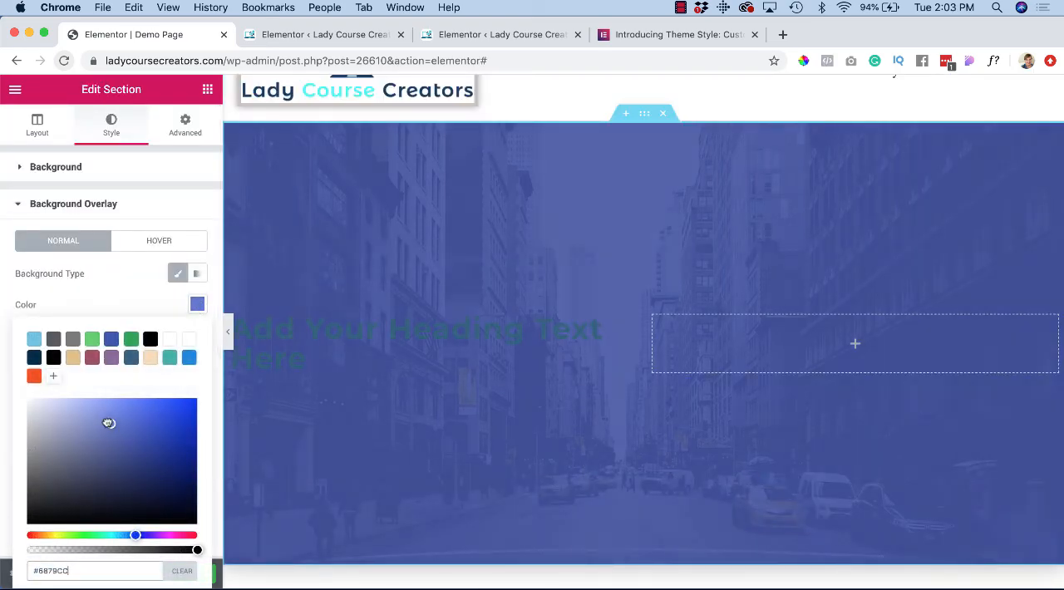
pyautogui.moveTo(108, 423); pyautogui.dragTo(38, 405)
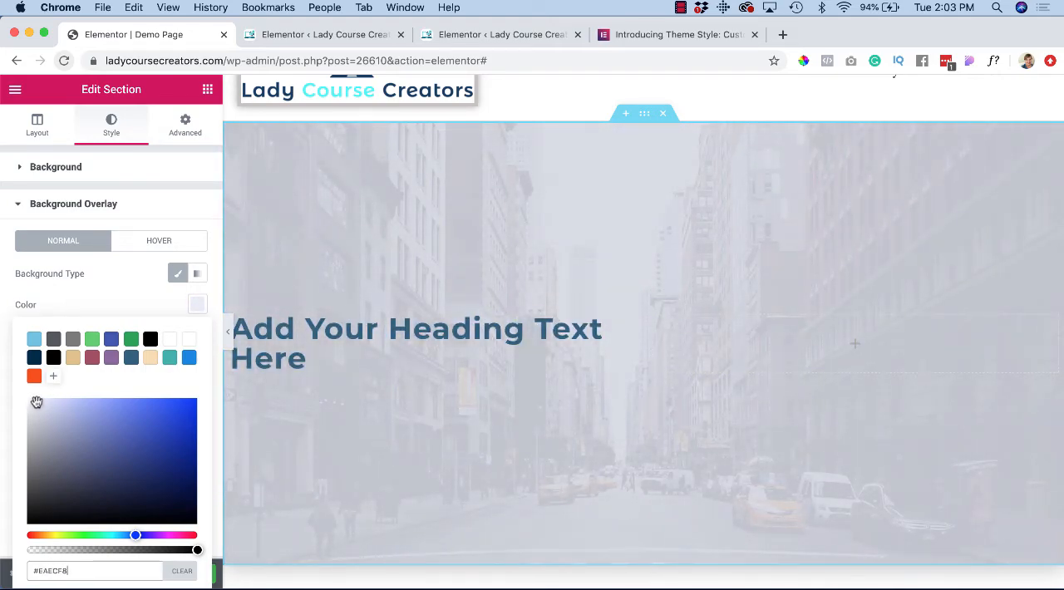
# Step: Insert a new section with three equal columns directly above the SOME IMAGES section
pyautogui.scroll(-2, 284, 387)
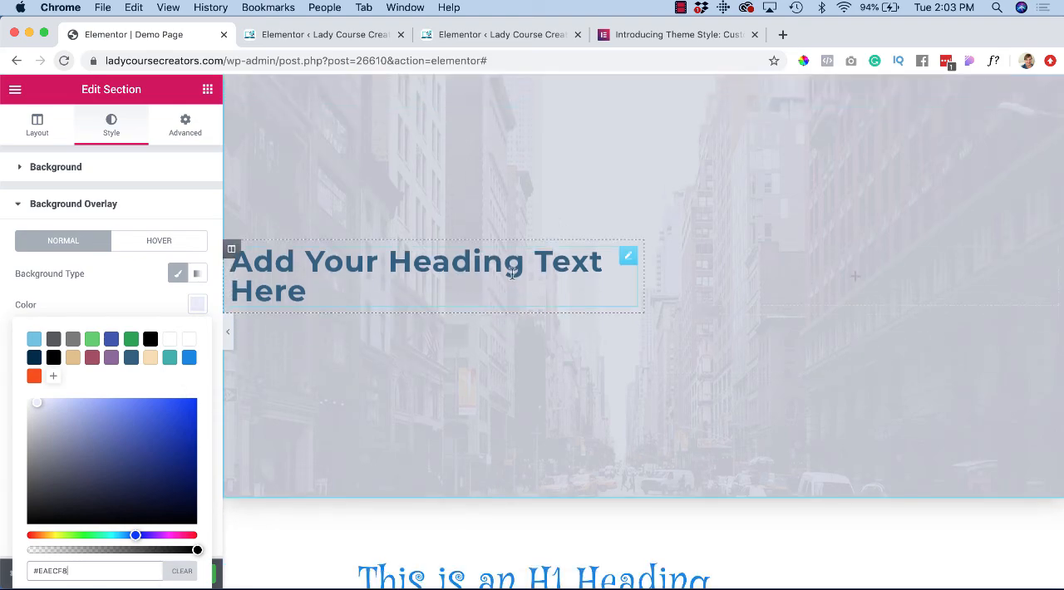
pyautogui.scroll(-5, 512, 275)
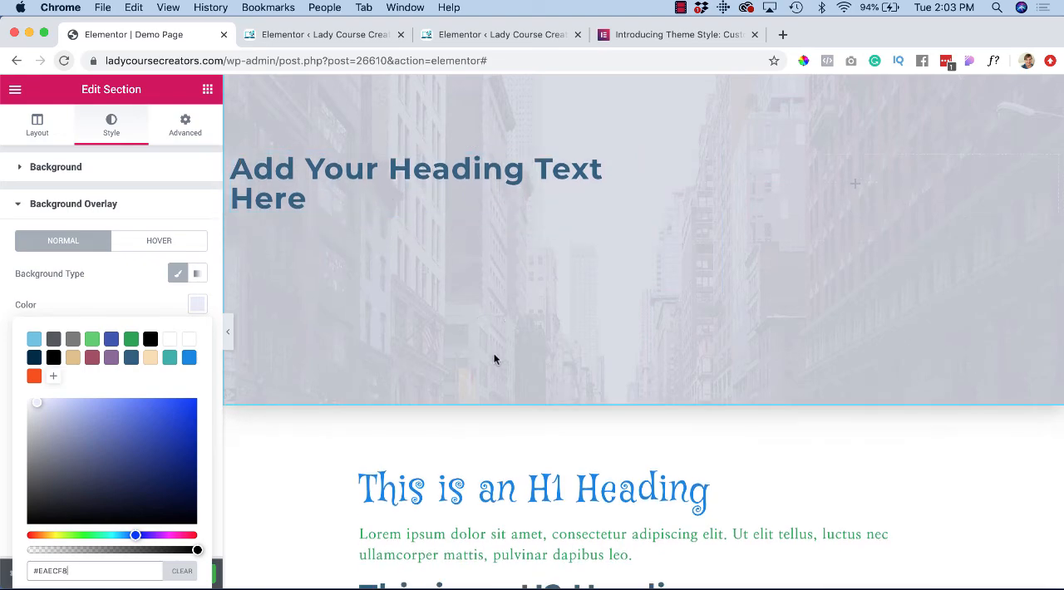
pyautogui.scroll(-10, 402, 513)
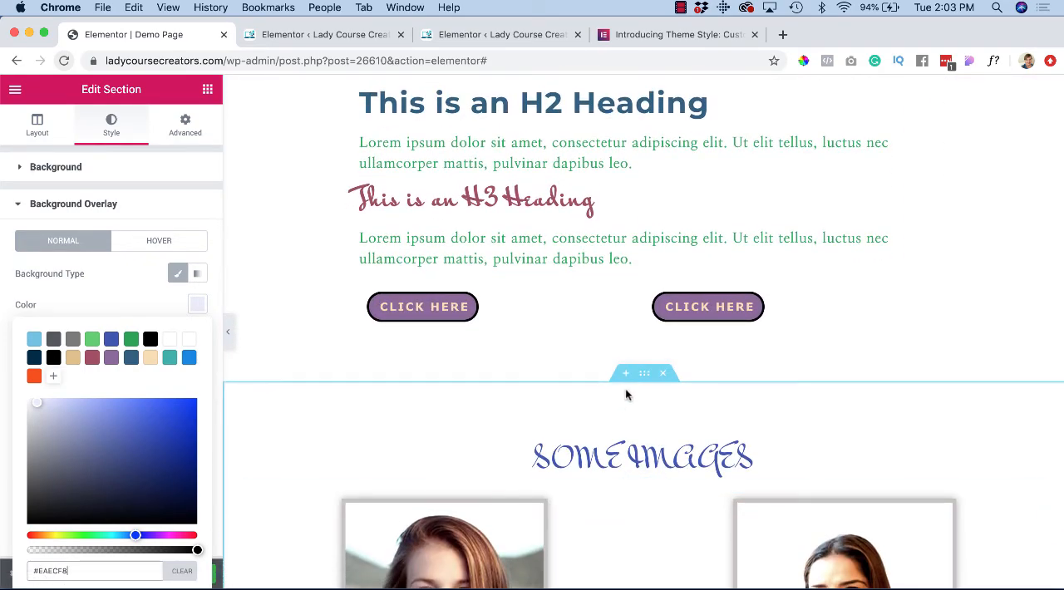
pyautogui.click(625, 376)
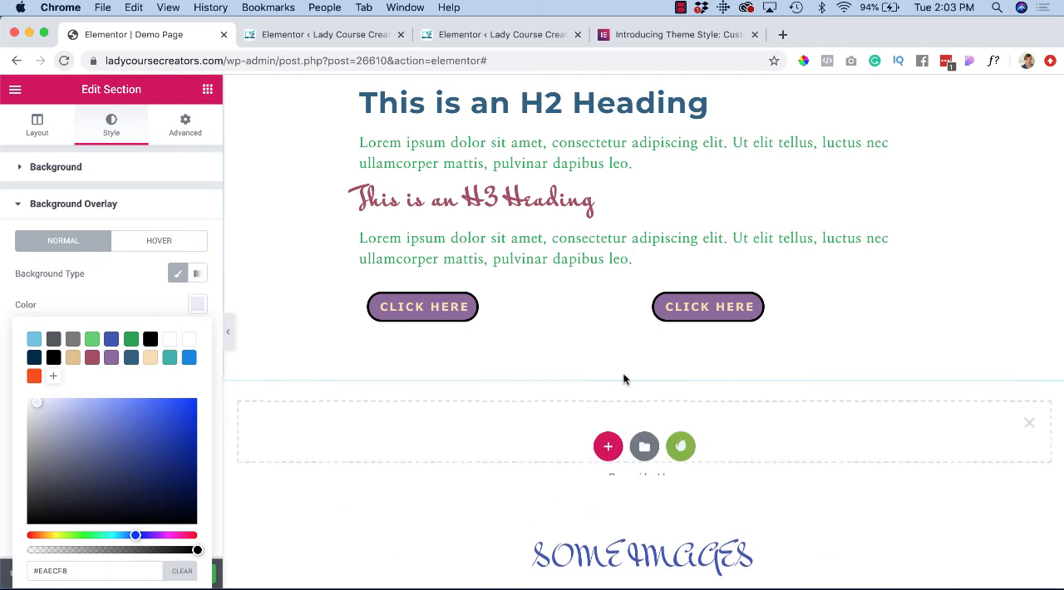
pyautogui.click(608, 451)
pyautogui.click(609, 488)
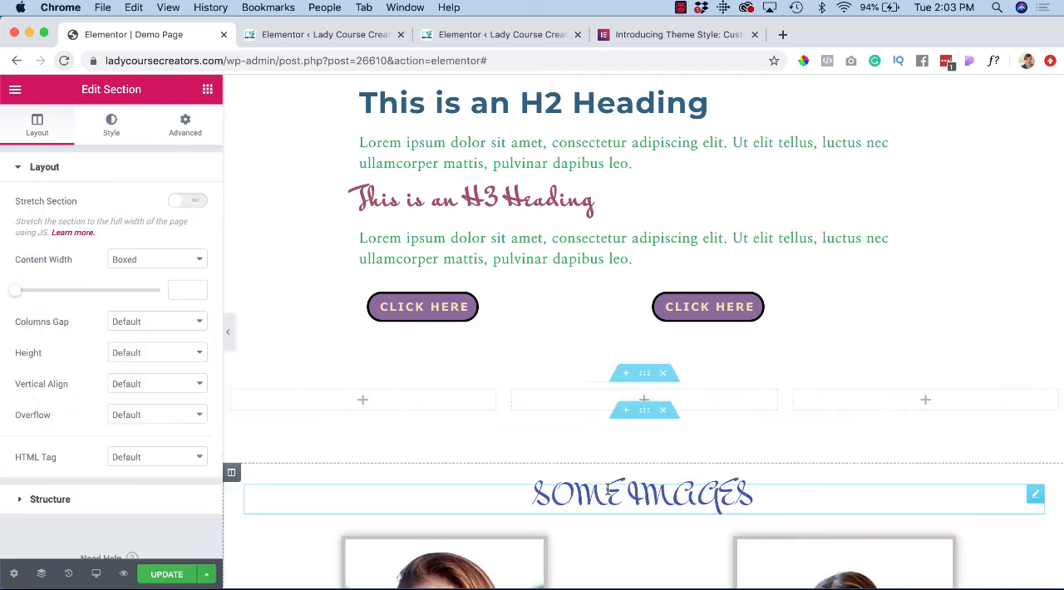
# Step: Add a Heading widget to each of the three columns in the new section
pyautogui.click(207, 90)
pyautogui.moveTo(171, 233); pyautogui.dragTo(348, 399)
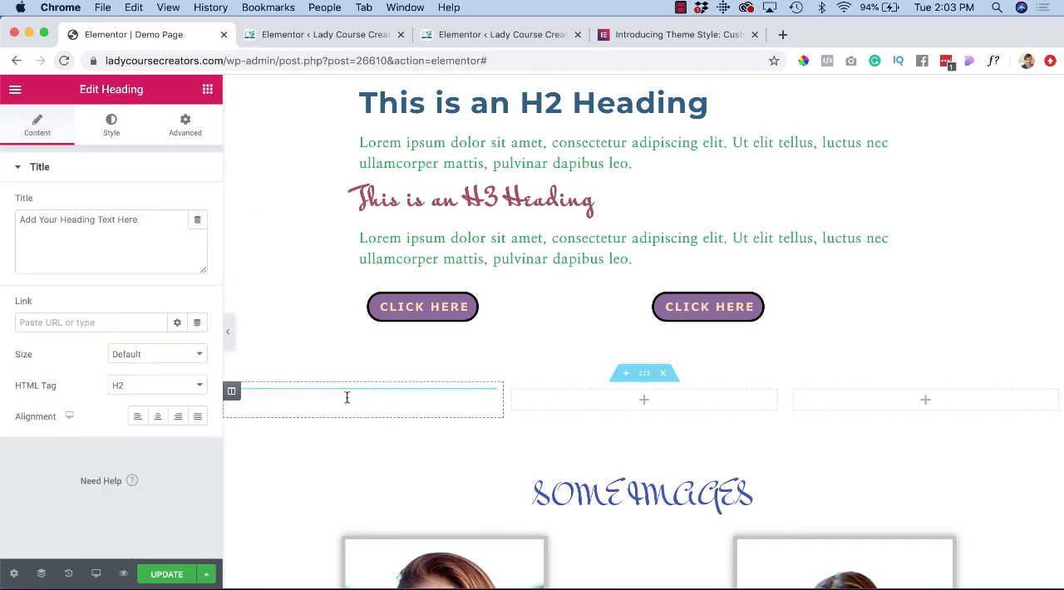
pyautogui.click(207, 90)
pyautogui.moveTo(165, 237); pyautogui.dragTo(577, 427)
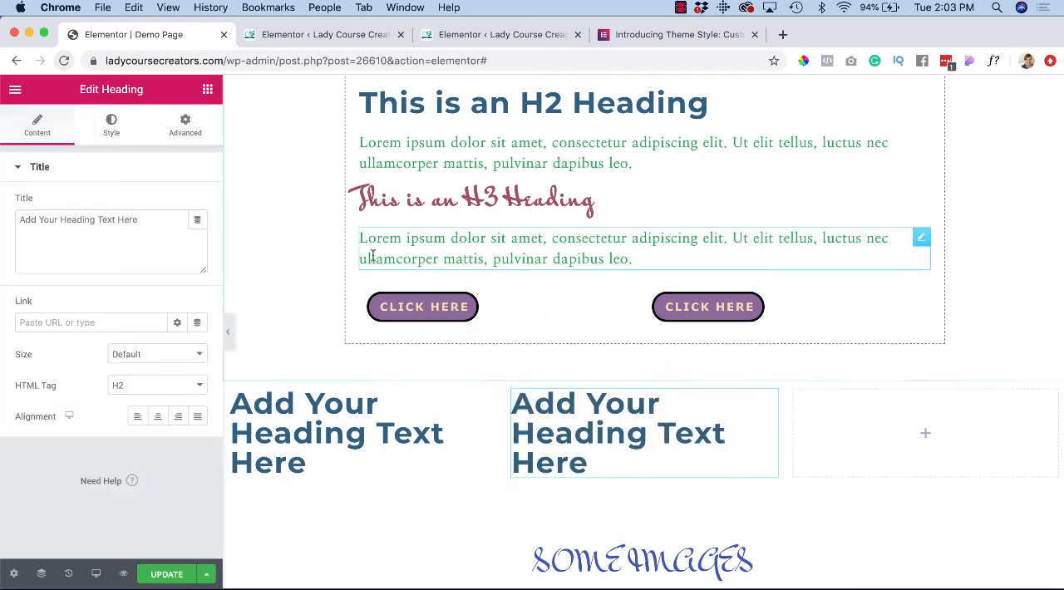
pyautogui.click(207, 90)
pyautogui.moveTo(158, 229); pyautogui.dragTo(883, 427)
# Step: Insert a section with two equal columns between the three new headings and the SOME IMAGES section
pyautogui.scroll(-1, 823, 477)
pyautogui.scroll(-2, 823, 477)
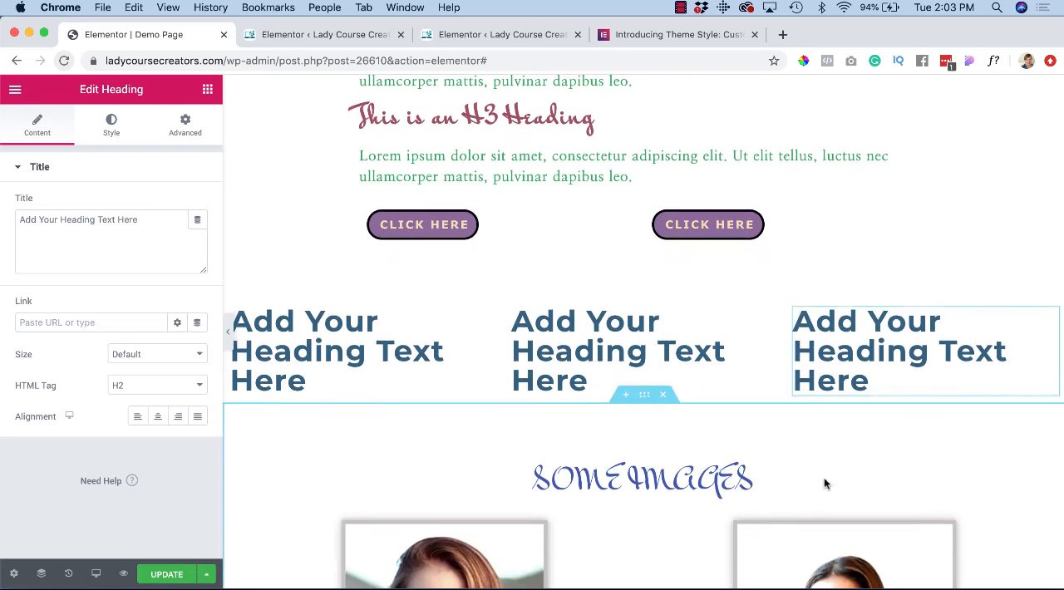
pyautogui.click(626, 396)
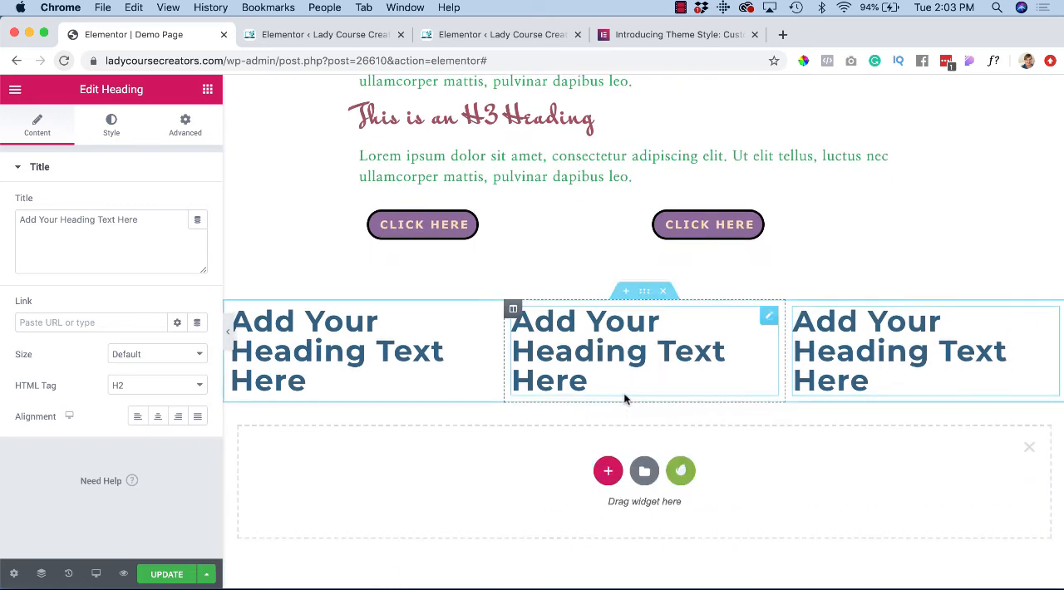
pyautogui.click(605, 468)
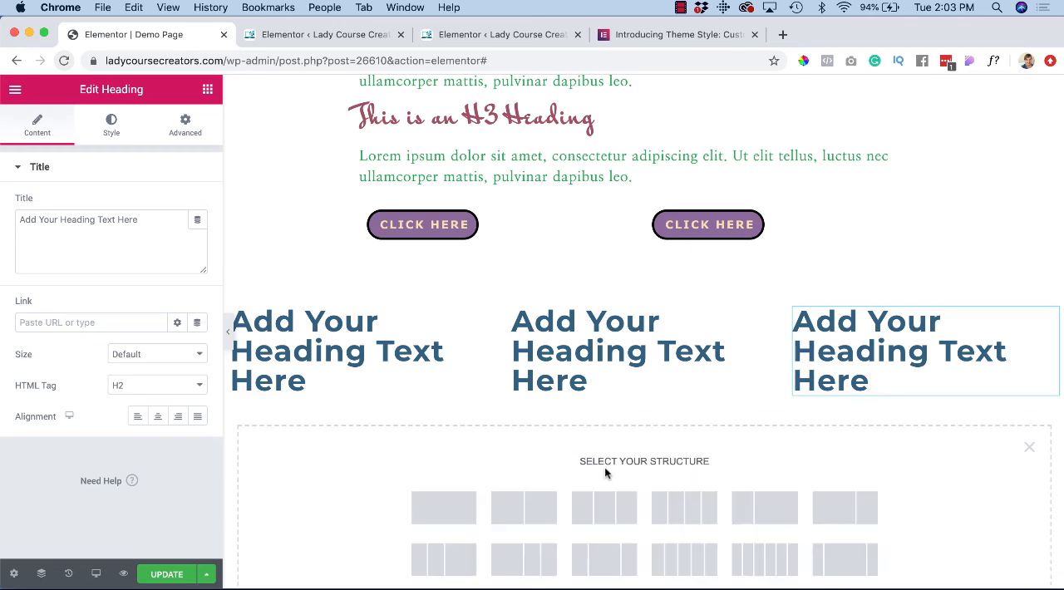
pyautogui.click(542, 497)
# Step: Add an Image widget to each of the two columns below the new headings
pyautogui.scroll(-1, 542, 492)
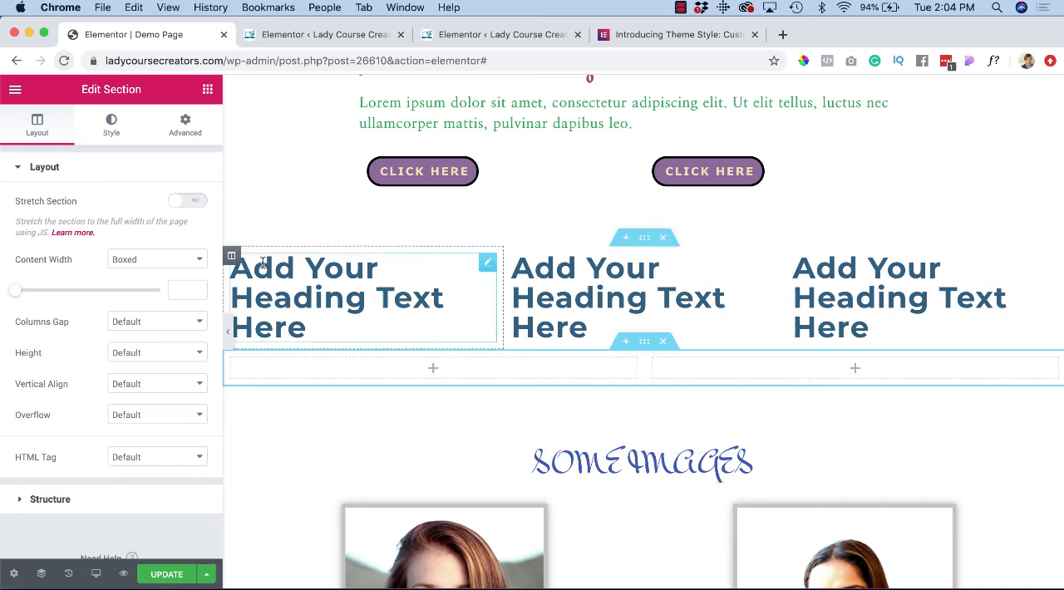
pyautogui.click(207, 89)
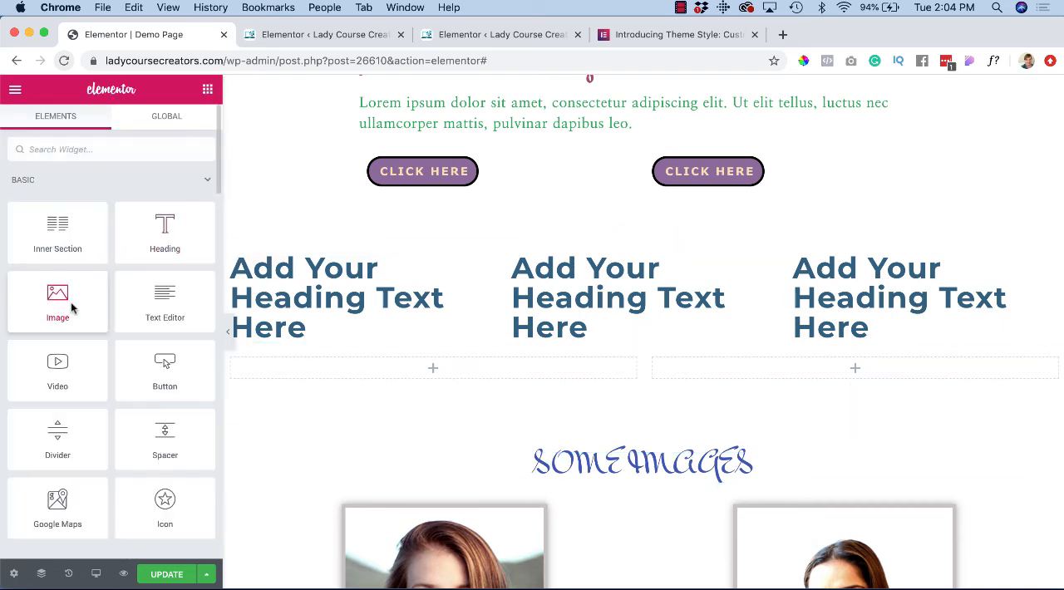
pyautogui.moveTo(71, 308); pyautogui.dragTo(371, 368)
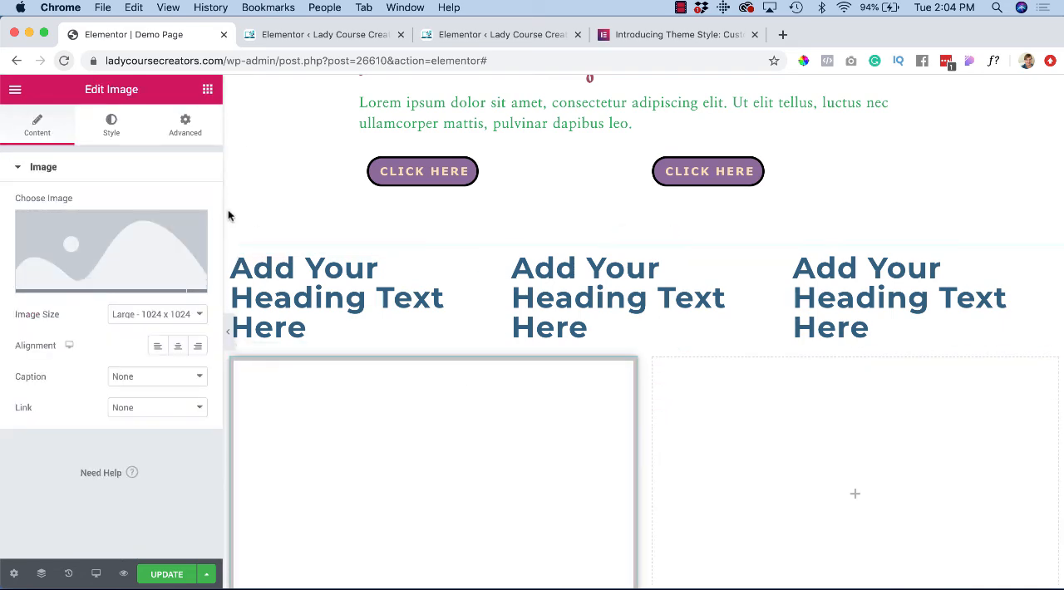
pyautogui.click(207, 89)
pyautogui.moveTo(55, 304); pyautogui.dragTo(737, 462)
# Step: Fill the second column's image widget with woman-on-laptop-with-glasses-scaled-1.jpg from the media library
pyautogui.scroll(-5, 737, 462)
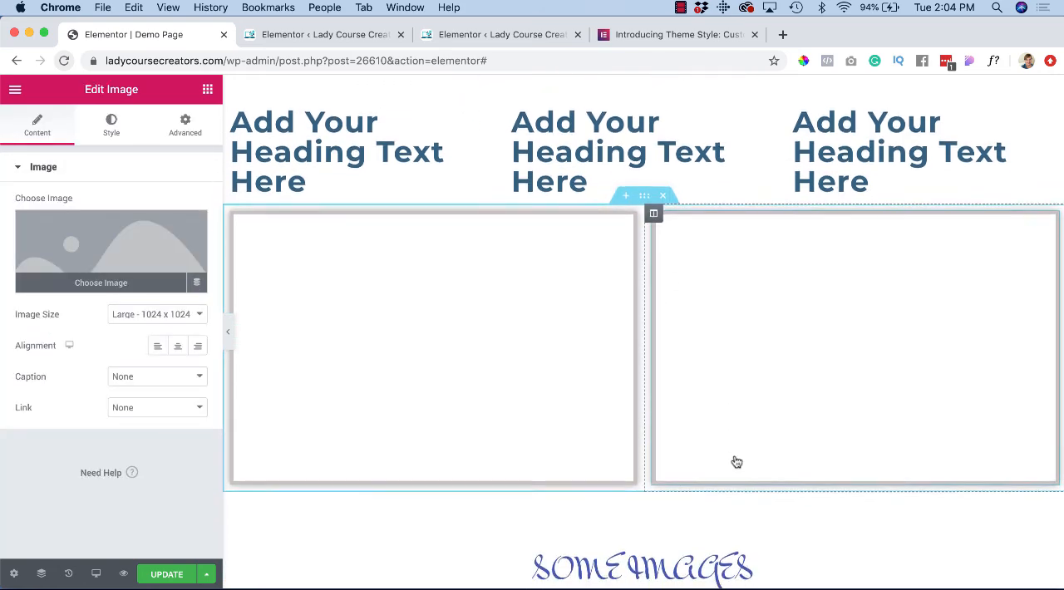
pyautogui.scroll(-2, 366, 414)
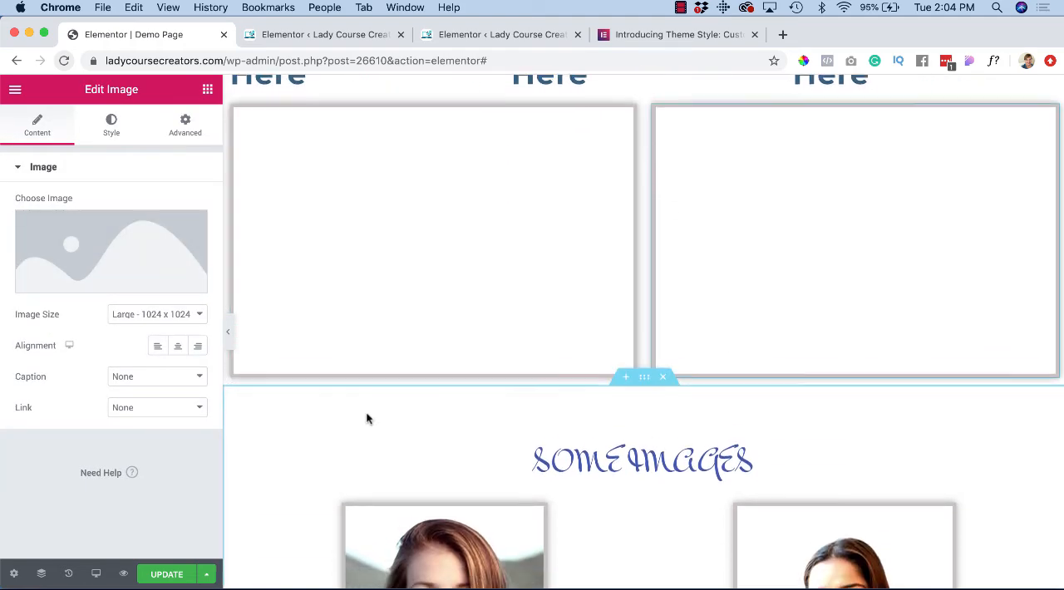
pyautogui.scroll(2, 366, 414)
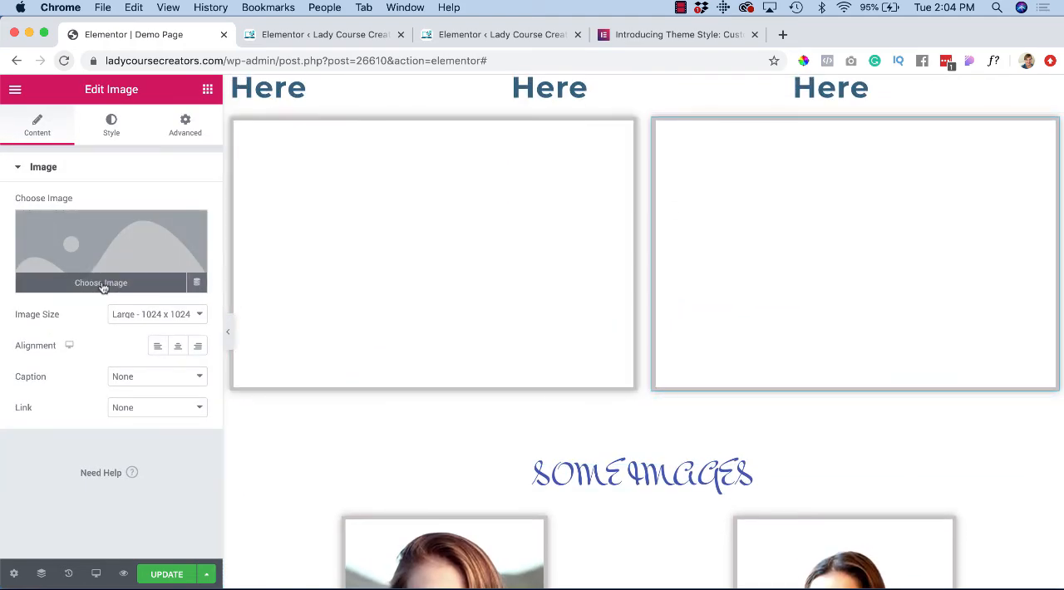
pyautogui.click(103, 285)
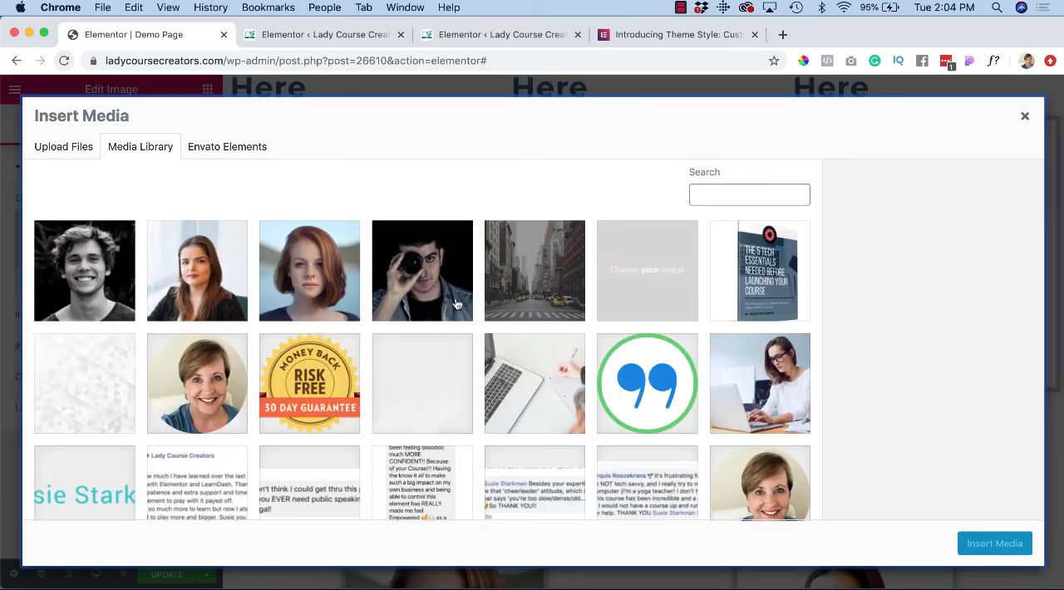
pyautogui.click(747, 393)
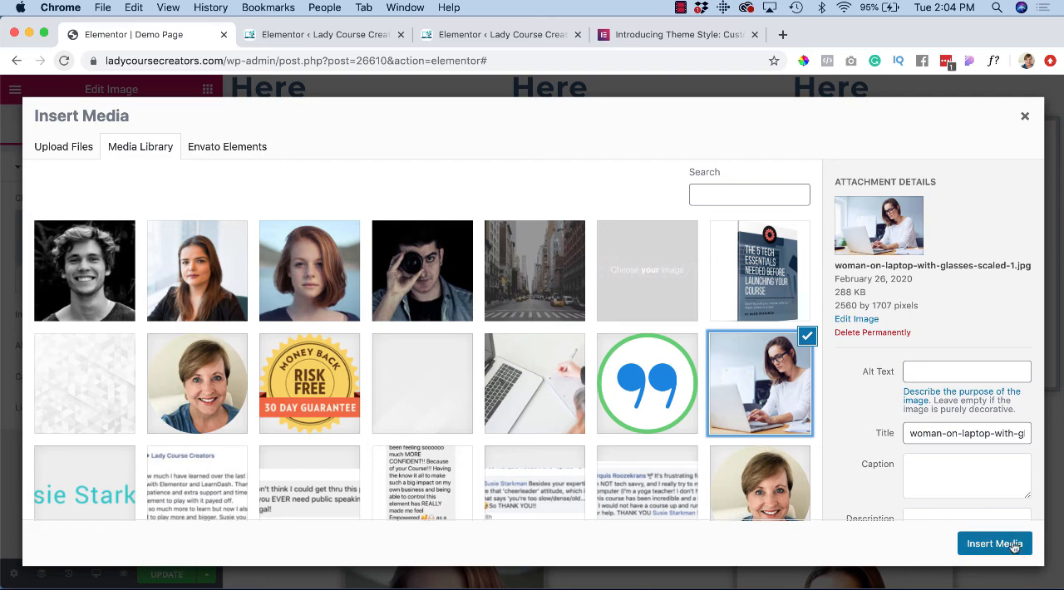
pyautogui.click(995, 543)
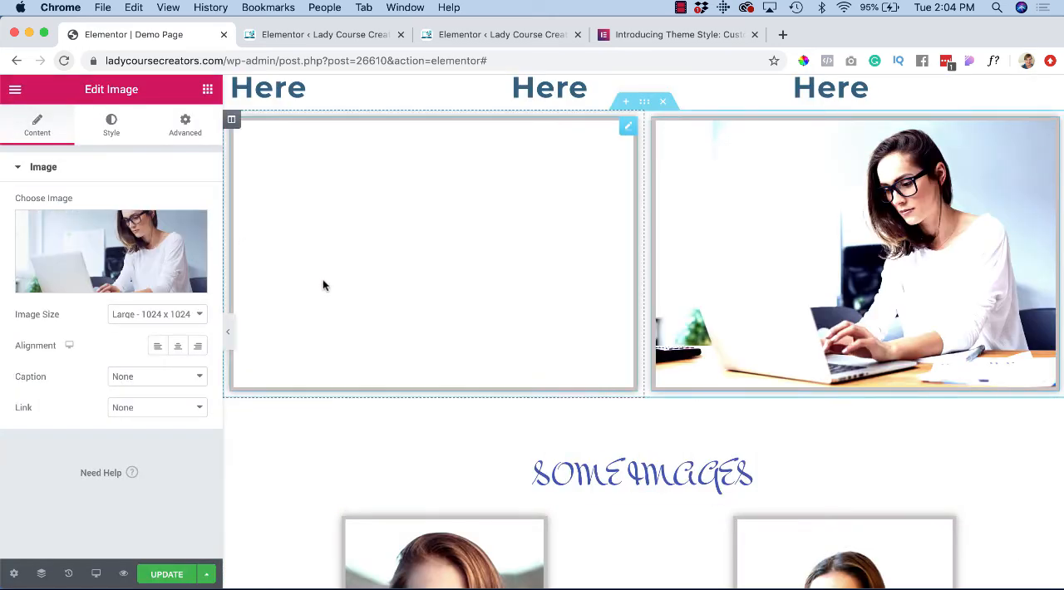
# Step: Fill the first column's image widget with chinese-woman.jpg from the media library
pyautogui.click(323, 285)
pyautogui.click(95, 282)
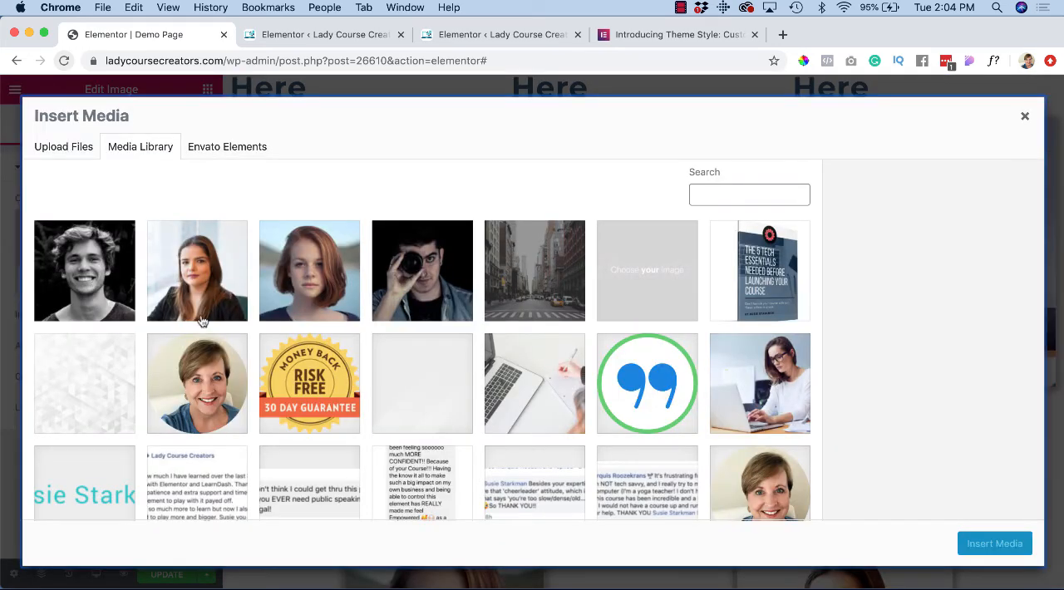
pyautogui.scroll(-10, 110, 282)
pyautogui.click(83, 403)
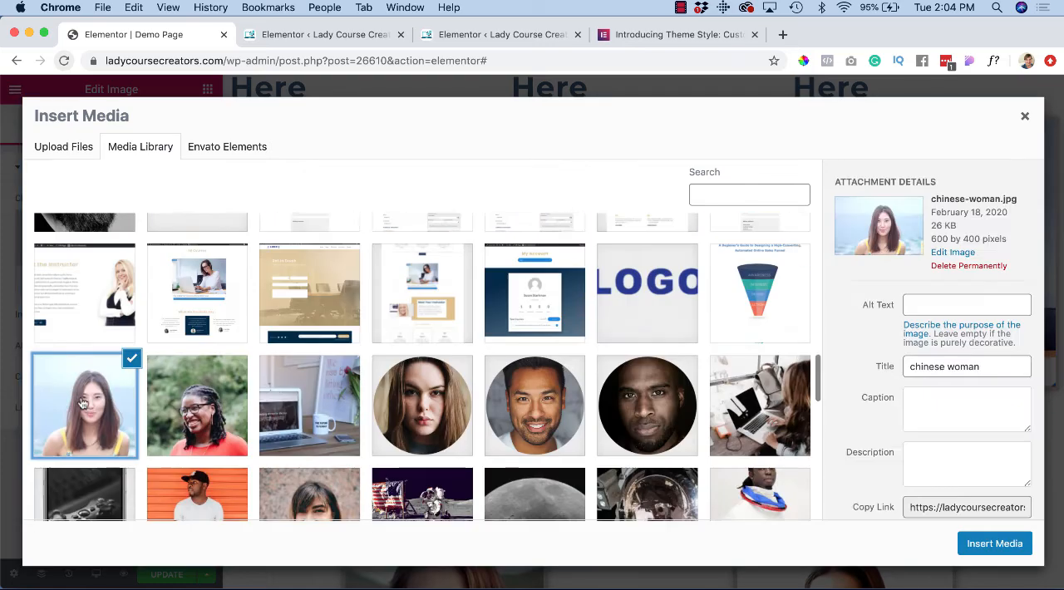
pyautogui.click(1002, 546)
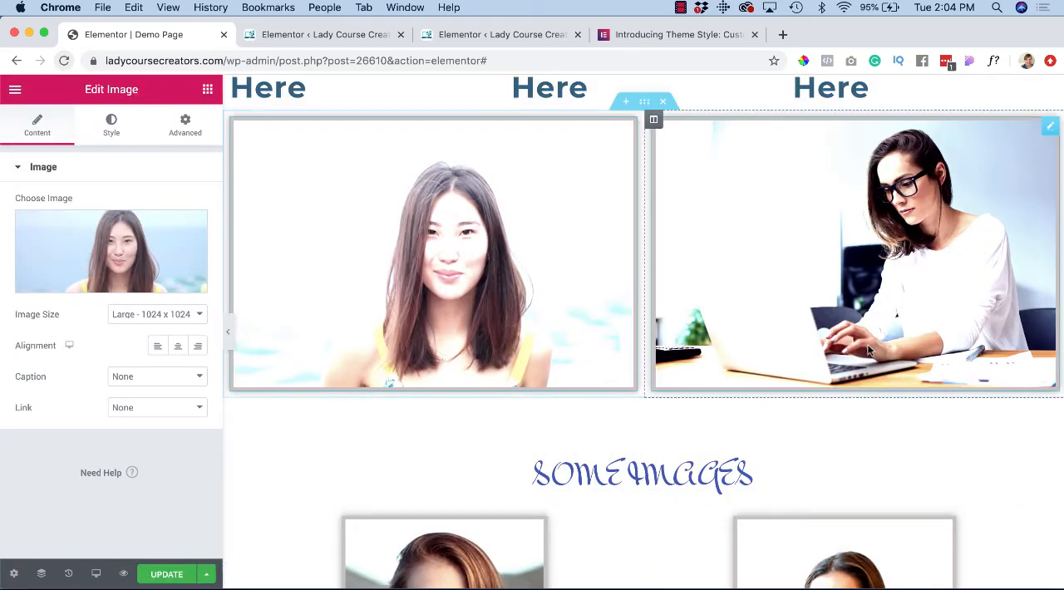
# Step: Insert a three-column section with a wide middle column below the two new images and add a Form widget to that middle column
pyautogui.scroll(3, 832, 274)
pyautogui.scroll(-6, 784, 285)
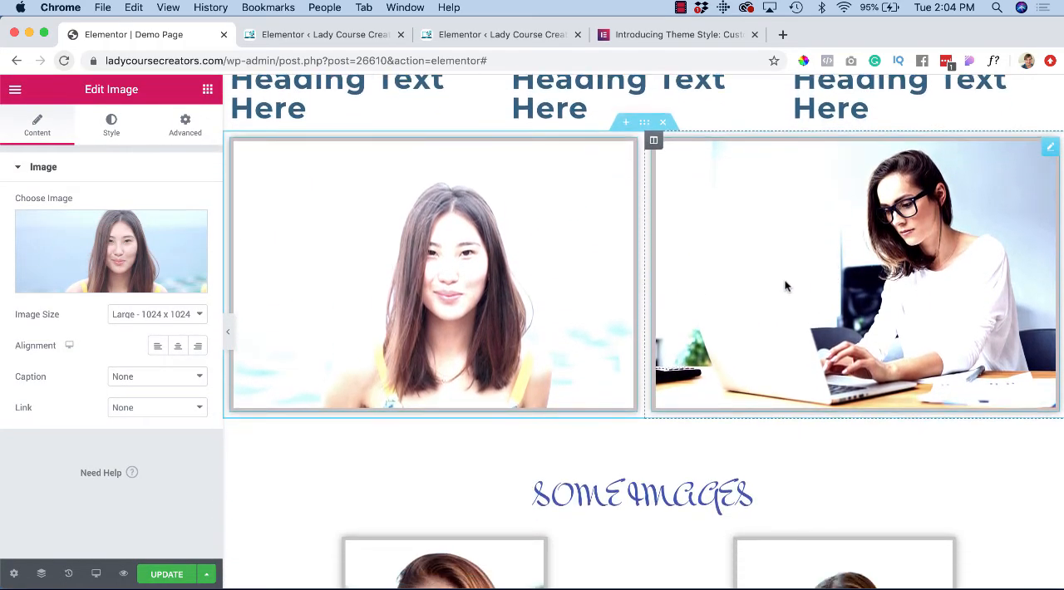
pyautogui.scroll(-2, 780, 288)
pyautogui.scroll(6, 780, 288)
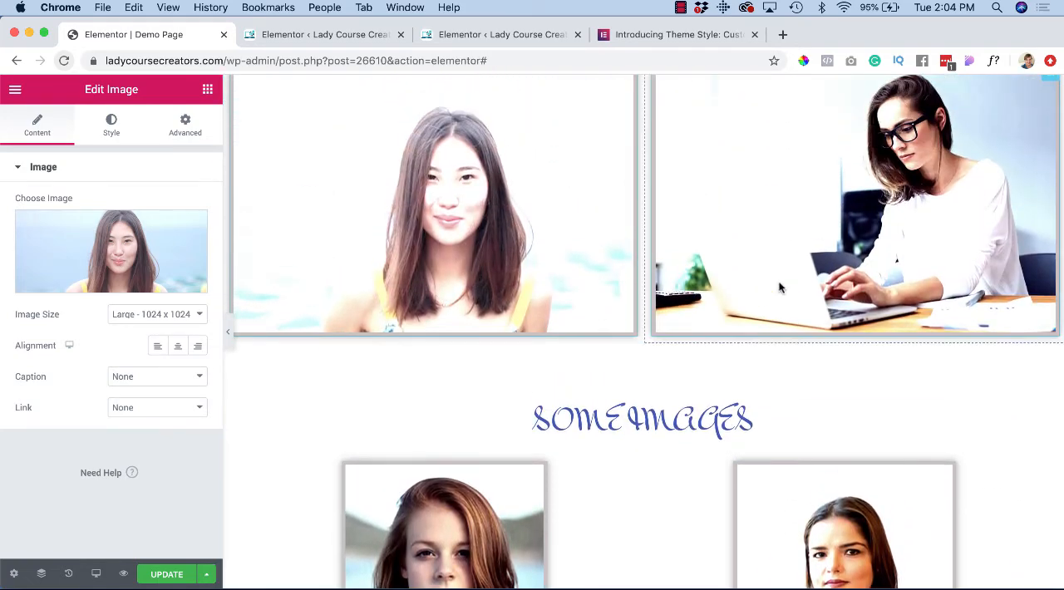
pyautogui.scroll(1, 780, 288)
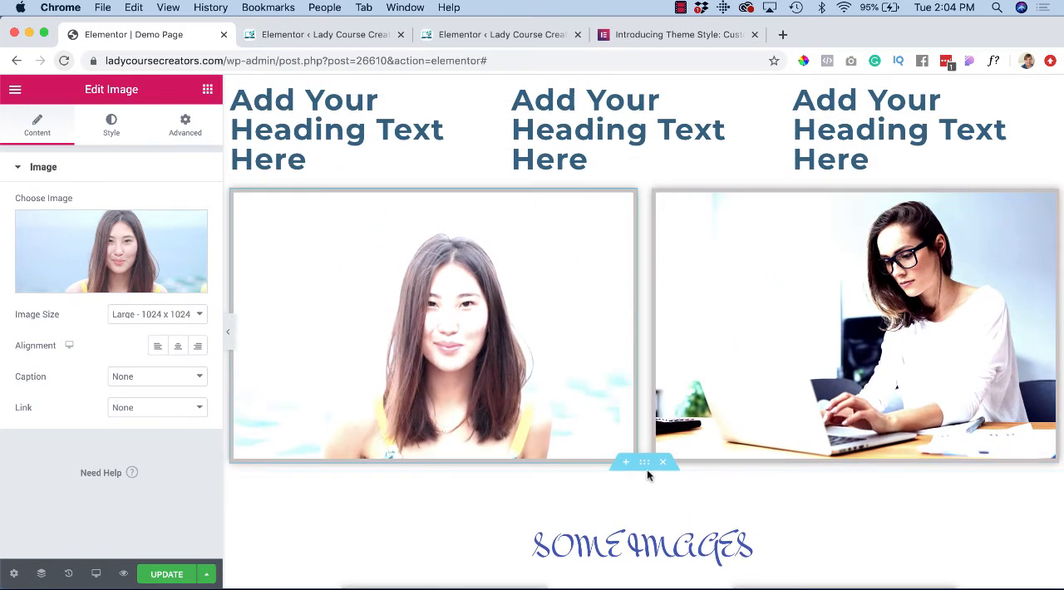
pyautogui.click(623, 467)
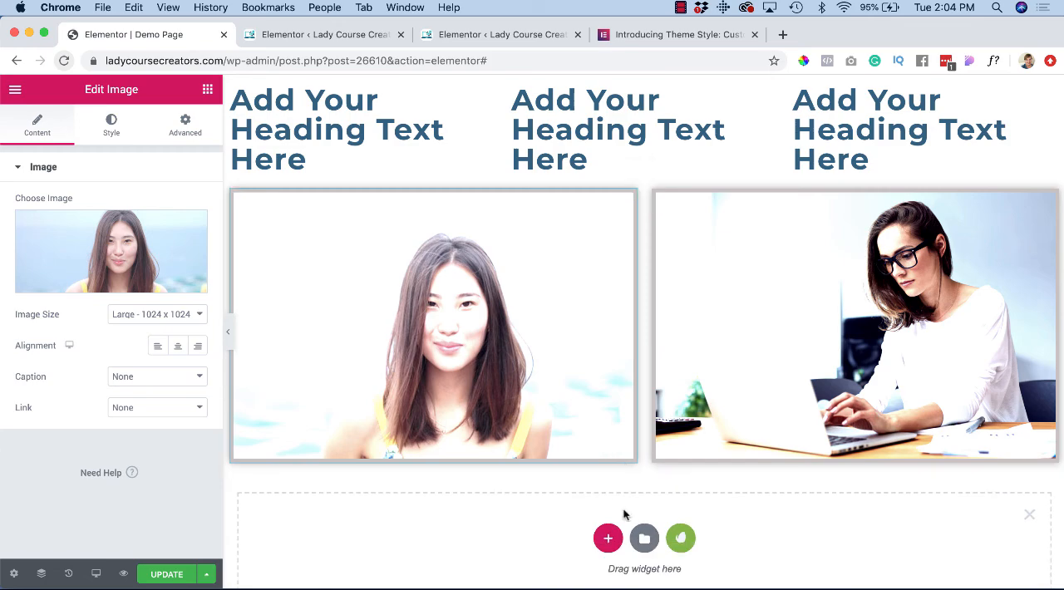
pyautogui.click(607, 537)
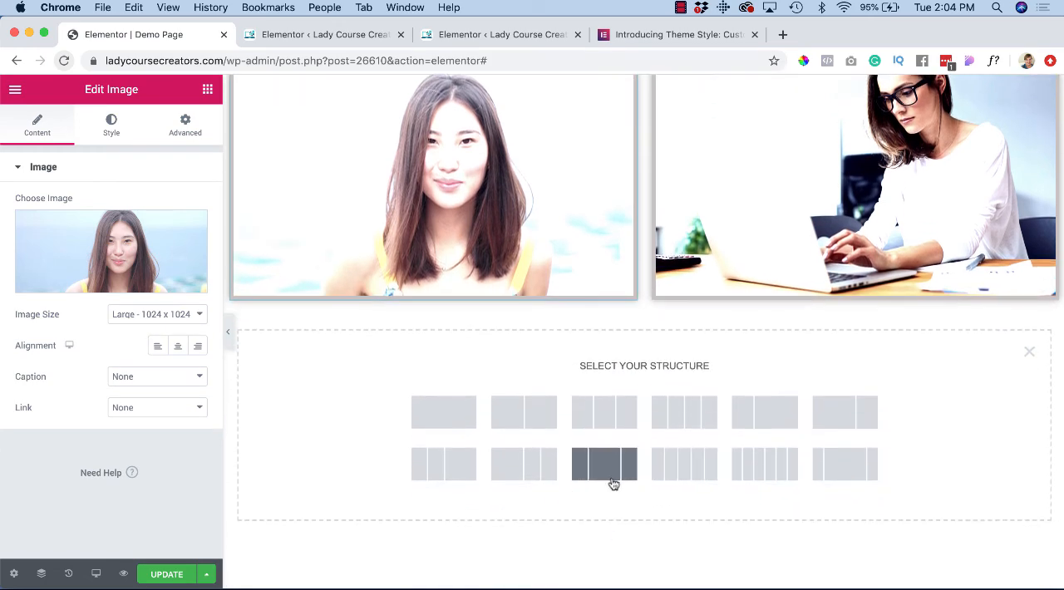
pyautogui.click(605, 475)
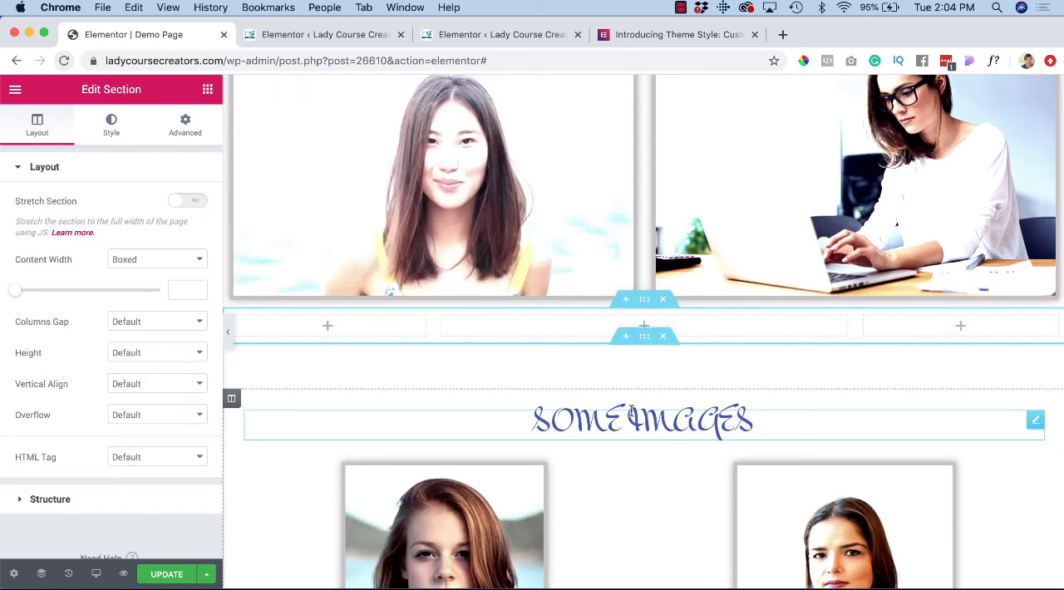
pyautogui.click(207, 89)
pyautogui.moveTo(57, 266); pyautogui.dragTo(607, 336)
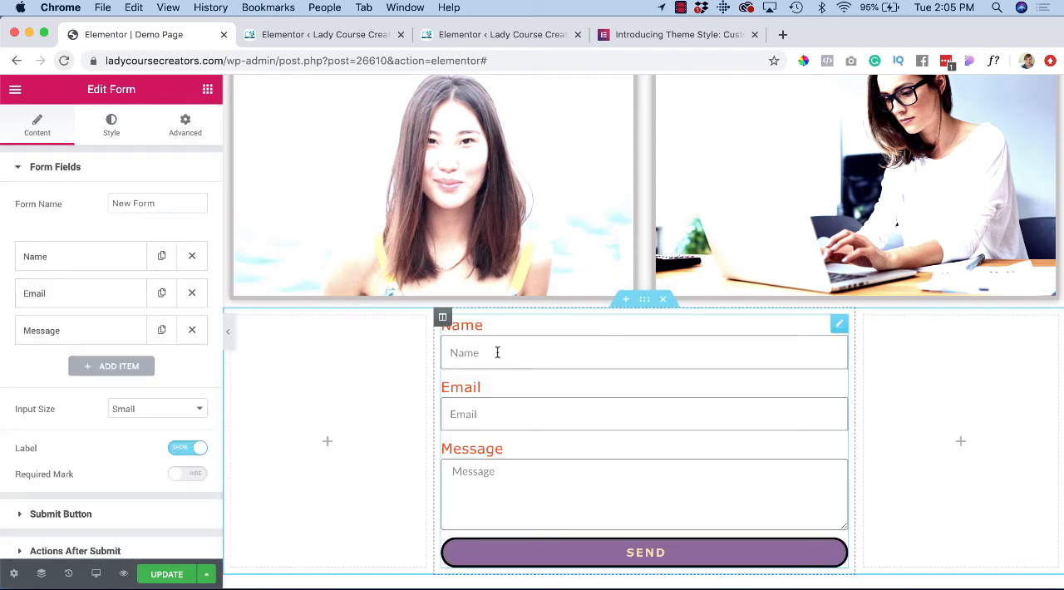
# Step: Set the HTML tag of the first new heading, above the portrait image, to H1
pyautogui.scroll(10, 476, 491)
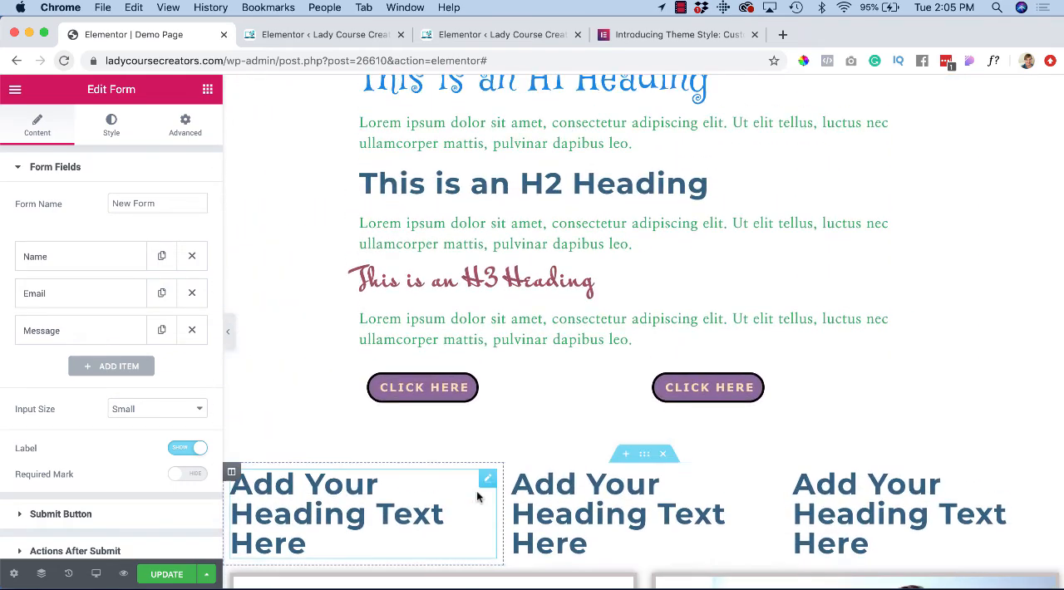
pyautogui.scroll(3, 476, 491)
pyautogui.scroll(-6, 476, 490)
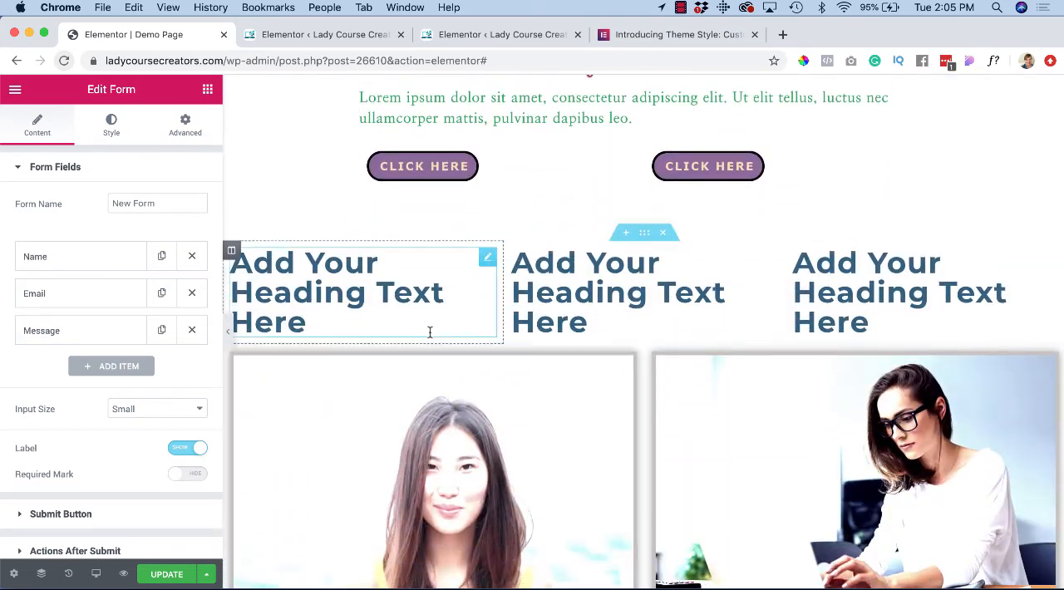
pyautogui.scroll(4, 427, 286)
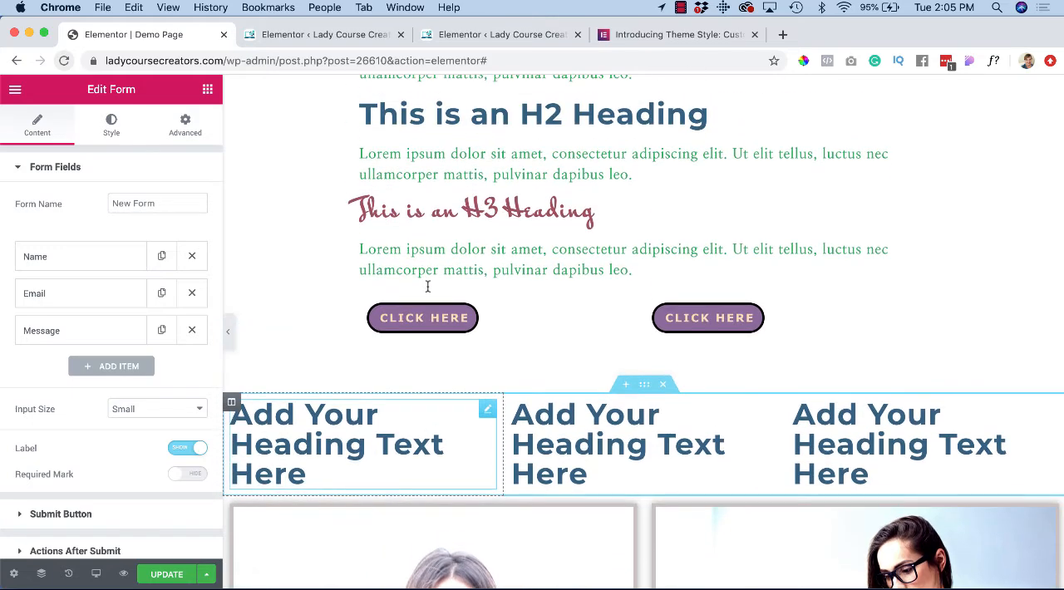
pyautogui.scroll(-1, 363, 406)
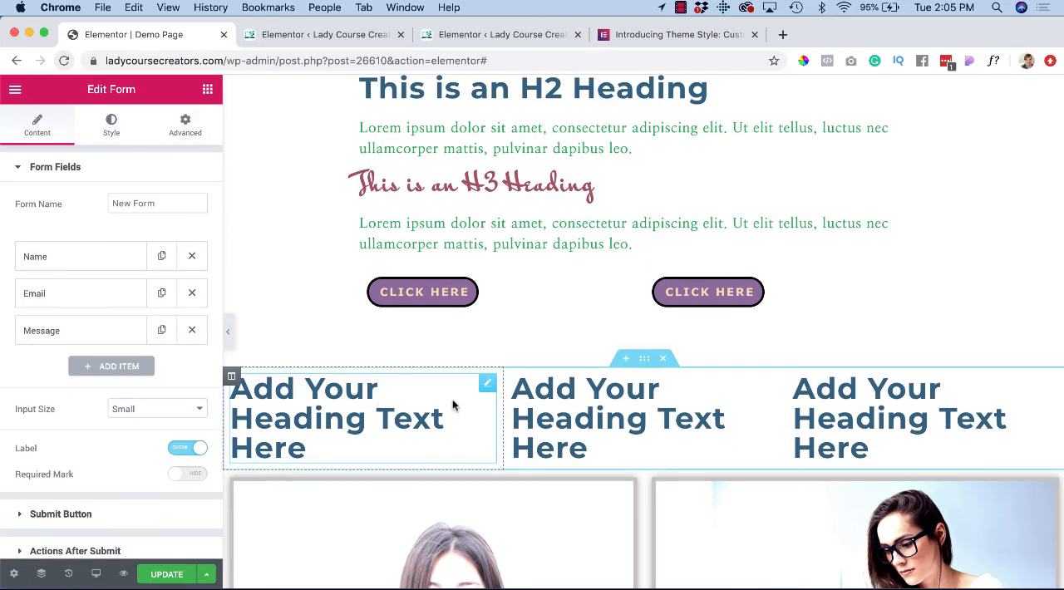
pyautogui.click(486, 388)
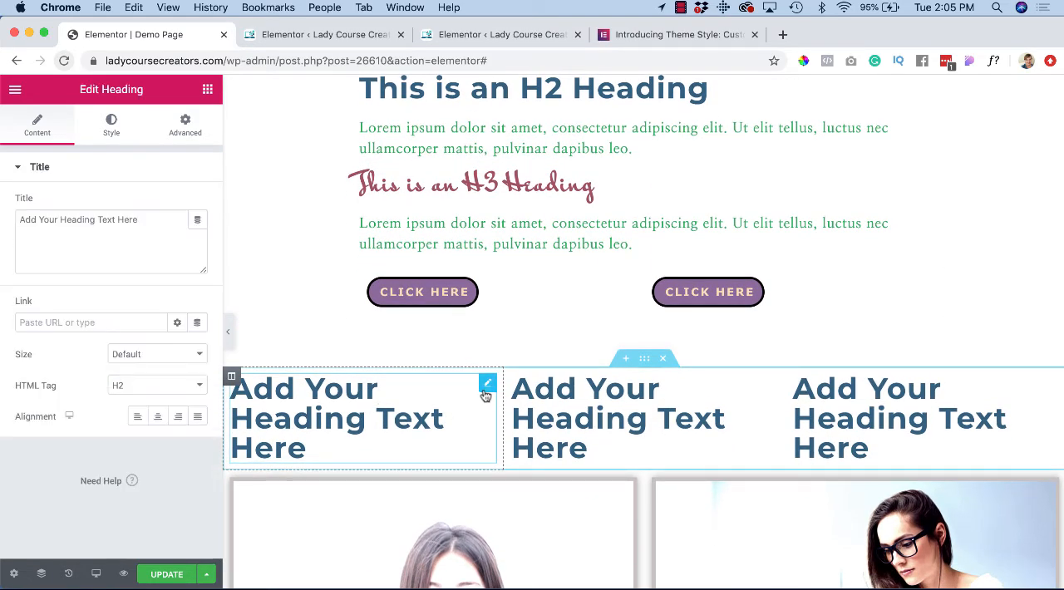
pyautogui.click(170, 385)
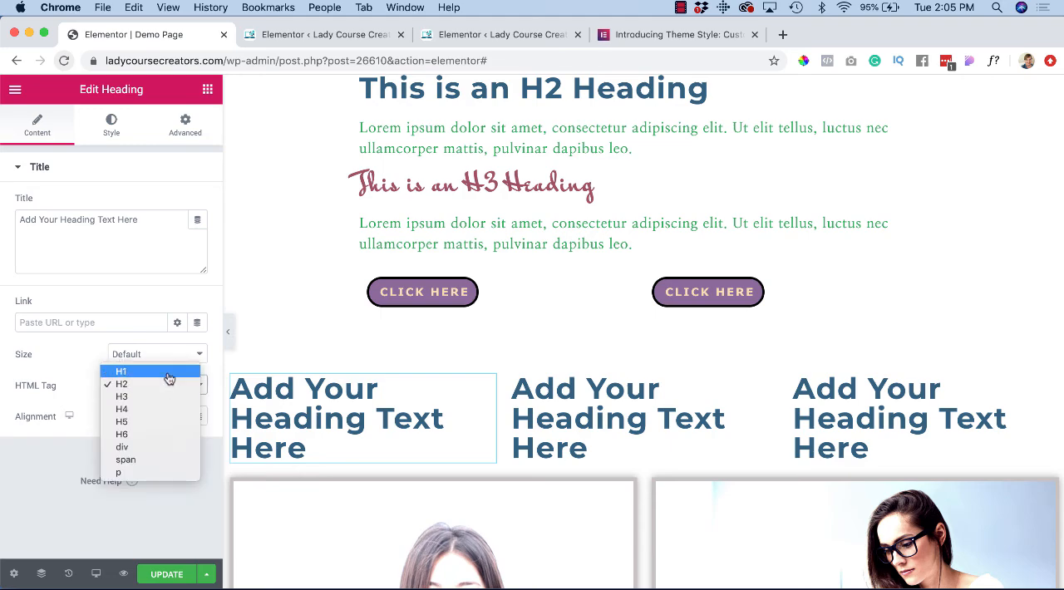
pyautogui.click(167, 373)
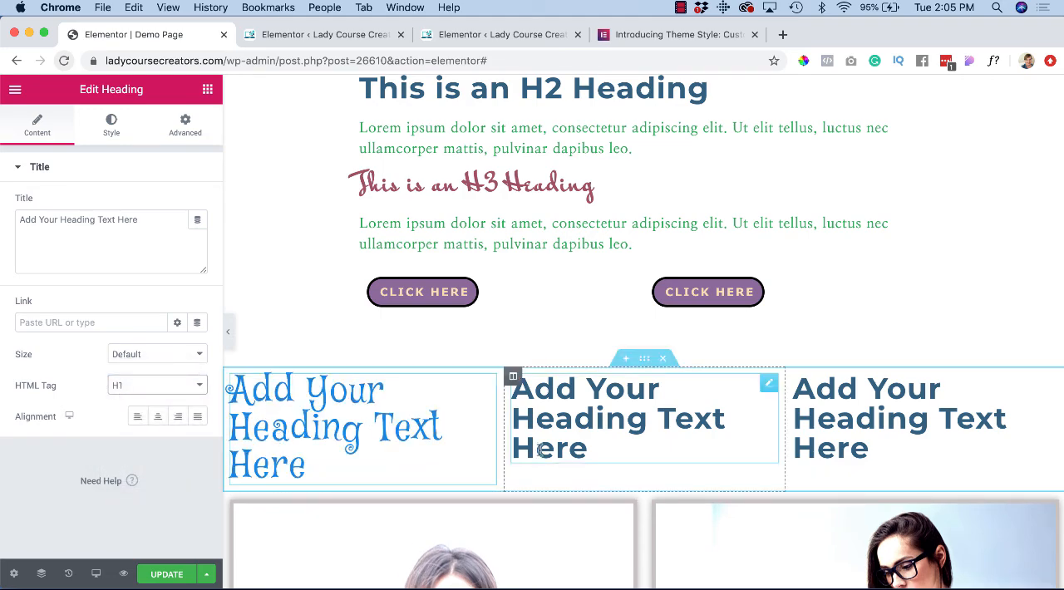
# Step: Set the HTML tag of the third new heading in the three-column row to H3
pyautogui.scroll(3, 604, 462)
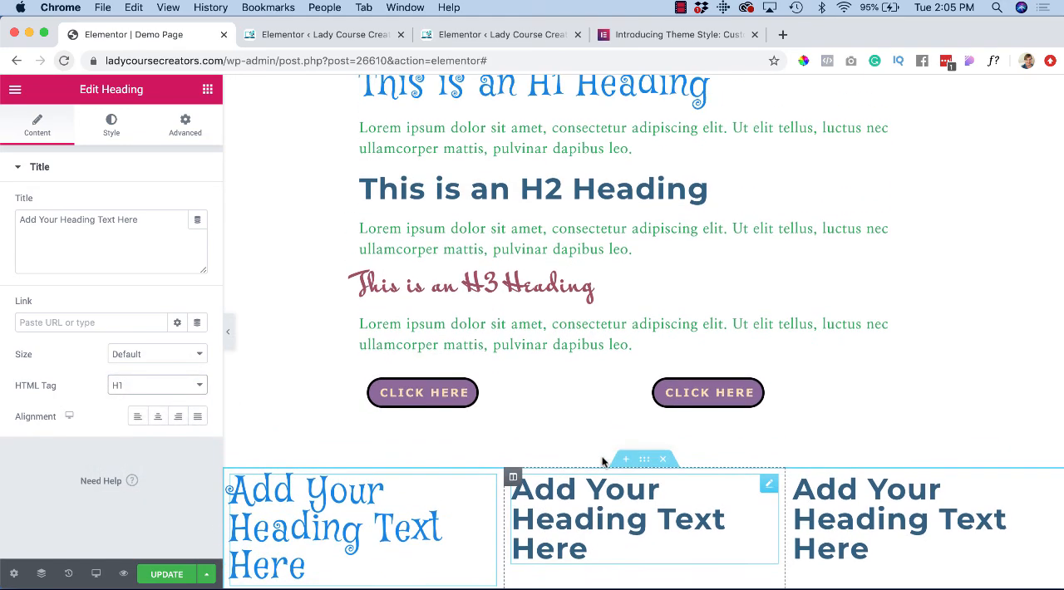
pyautogui.scroll(-3, 606, 464)
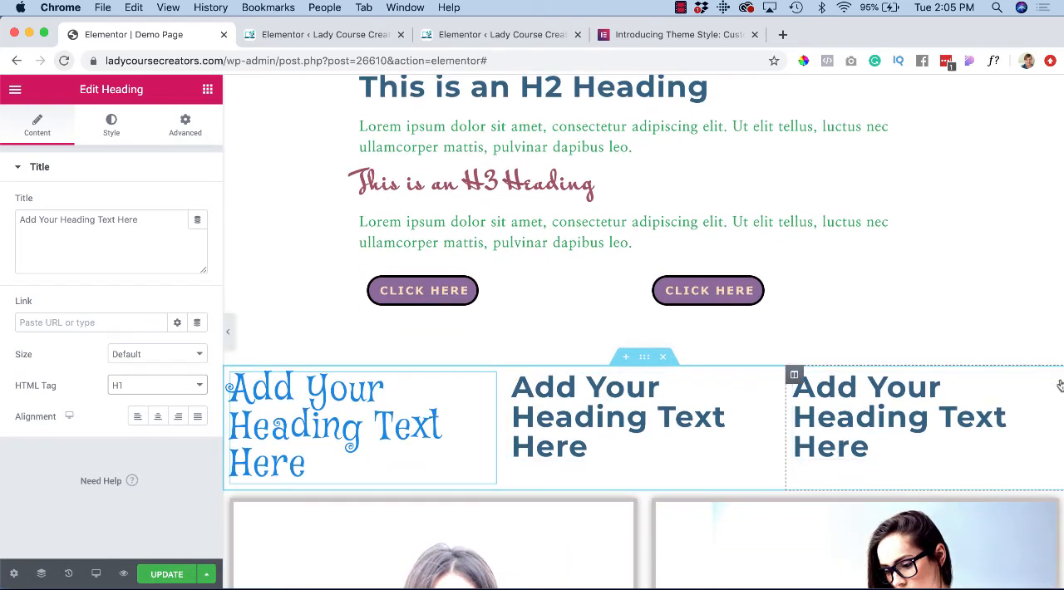
pyautogui.click(948, 409)
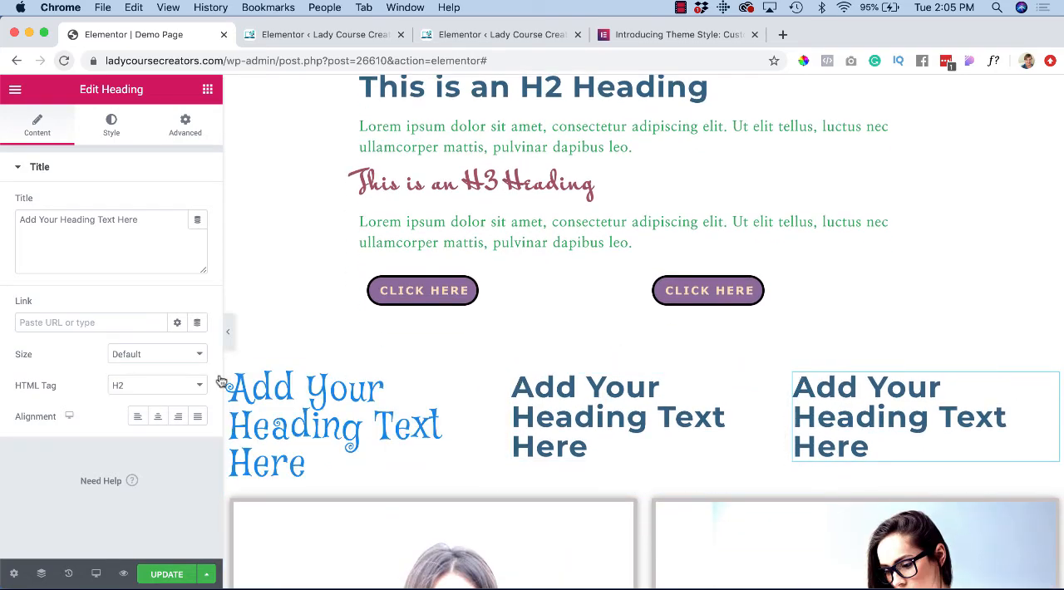
pyautogui.click(193, 386)
pyautogui.click(167, 397)
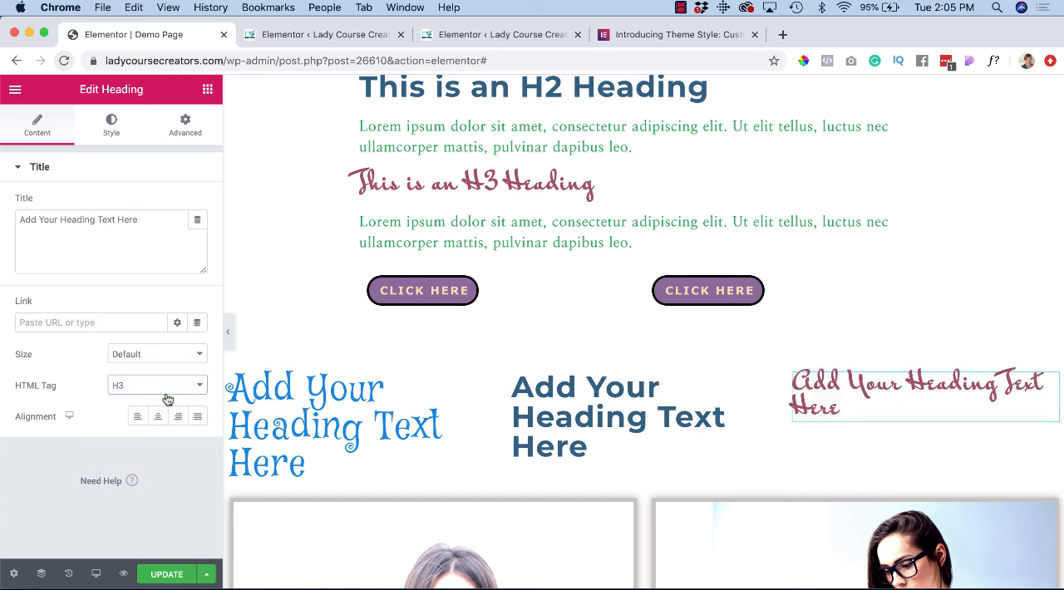
# Step: Add a Text Editor widget below the middle H2 heading in the three-column row
pyautogui.scroll(5, 394, 279)
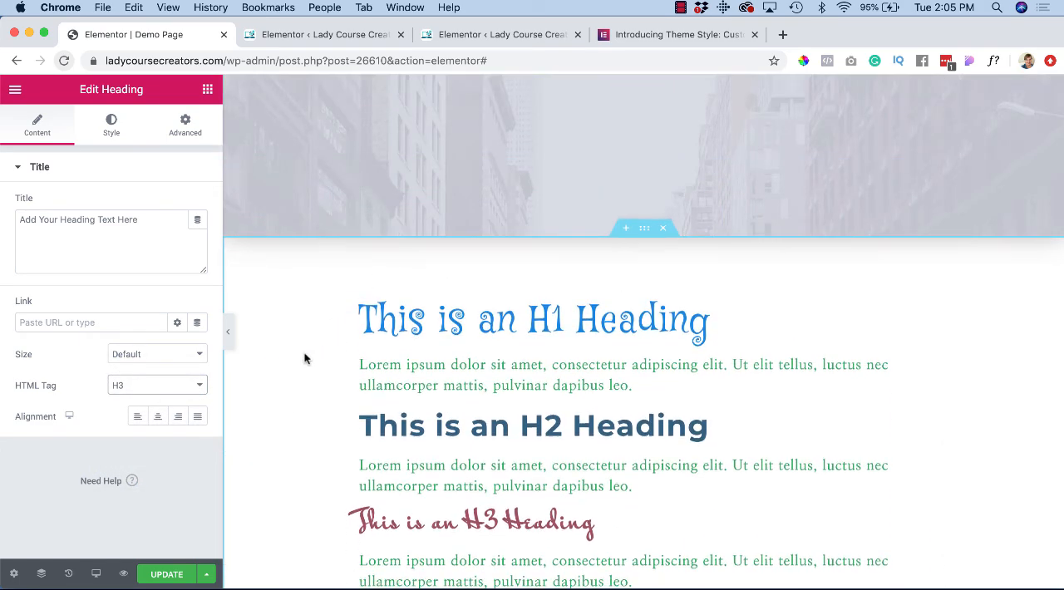
pyautogui.scroll(-6, 304, 356)
pyautogui.scroll(-2, 304, 357)
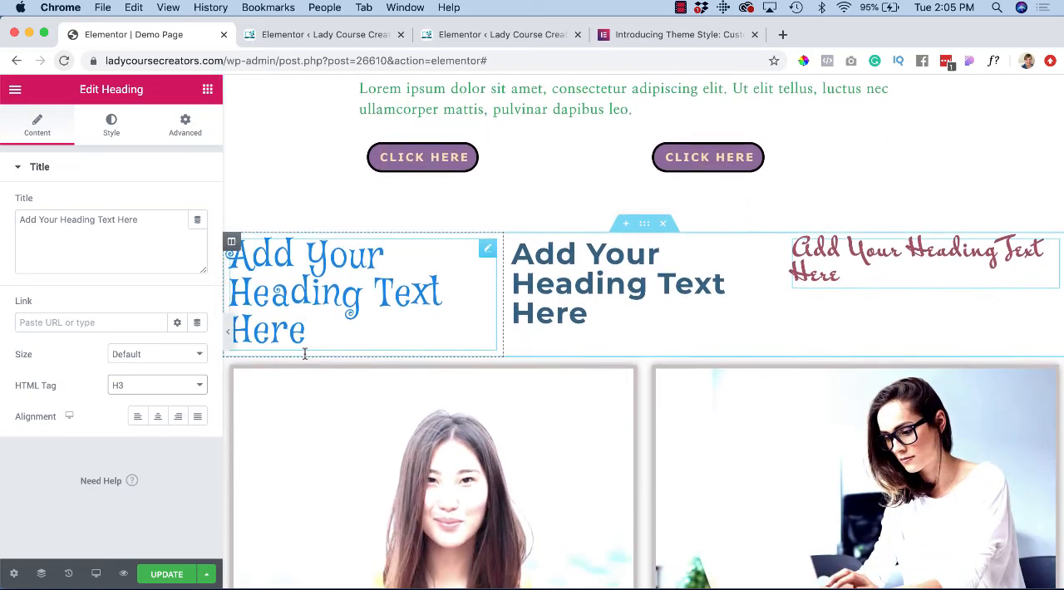
pyautogui.click(208, 91)
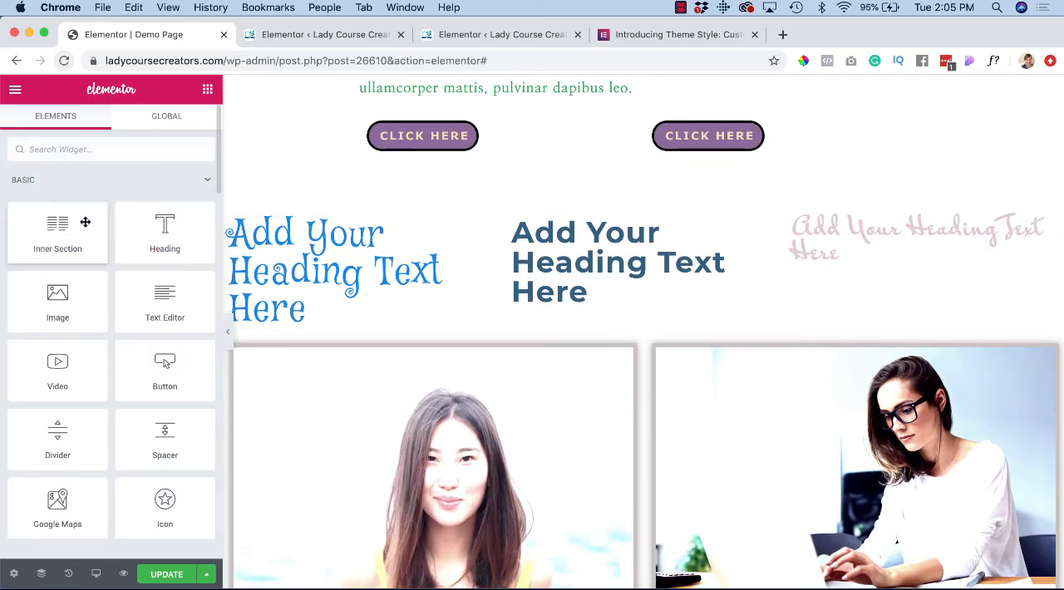
pyautogui.moveTo(133, 301); pyautogui.dragTo(531, 303)
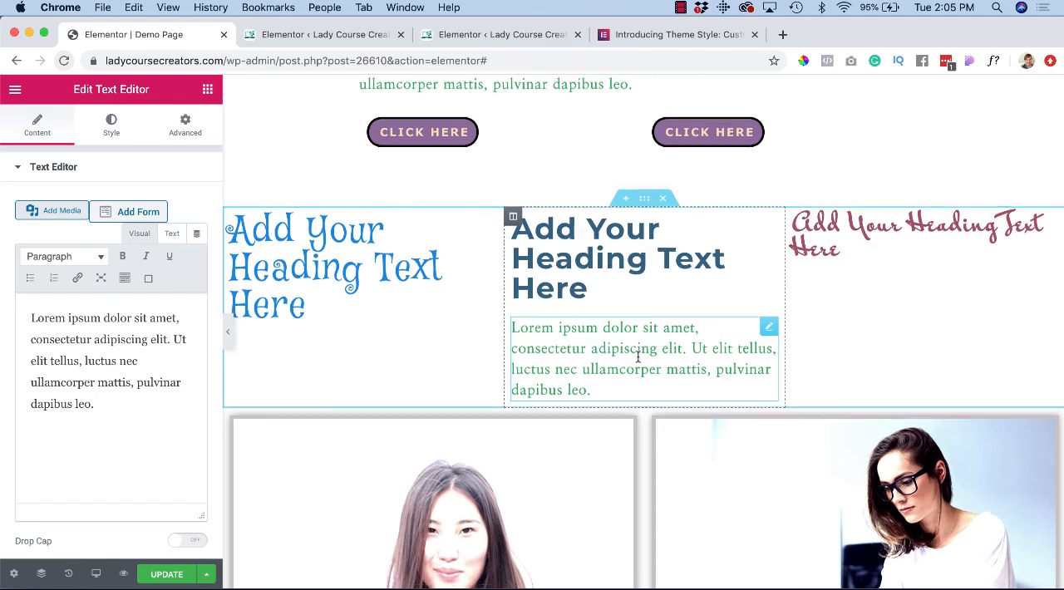
# Step: Override the new paragraph's text color with the dark grey swatch #54595F
pyautogui.scroll(5, 638, 355)
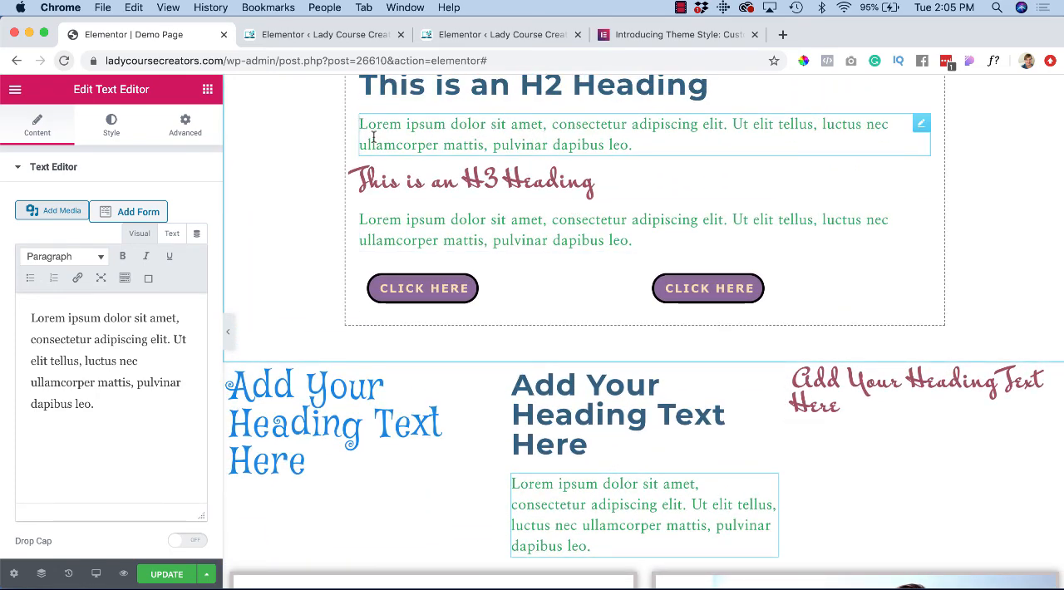
pyautogui.scroll(-2, 391, 219)
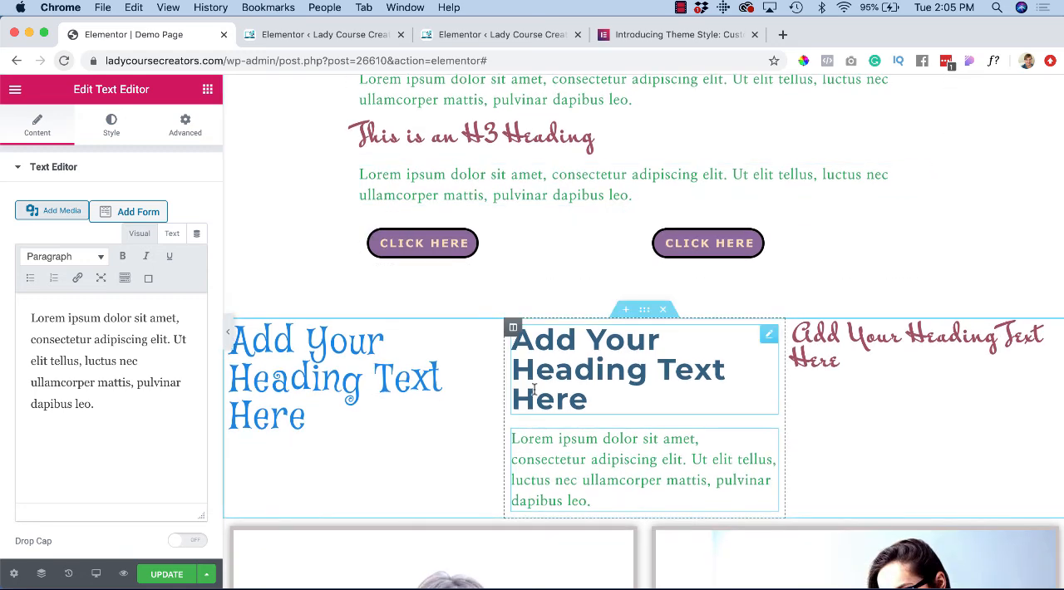
pyautogui.scroll(-2, 534, 391)
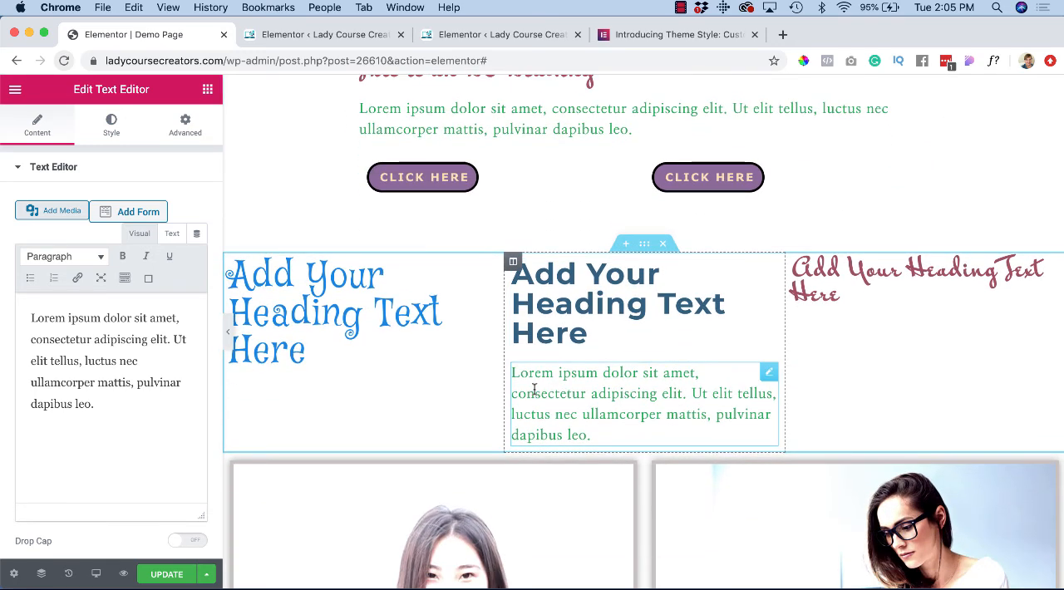
pyautogui.click(535, 391)
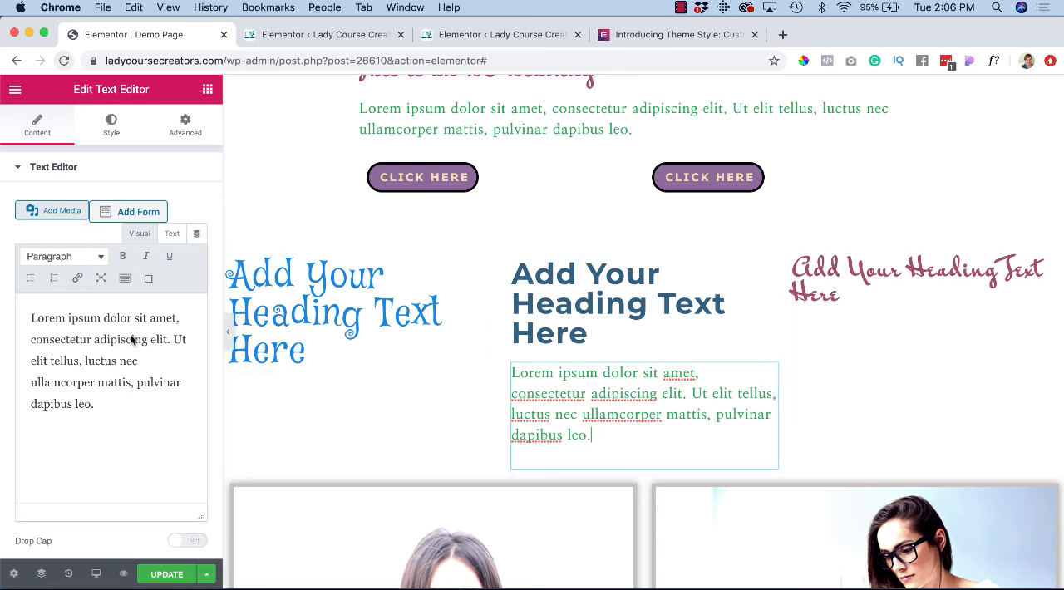
pyautogui.click(110, 125)
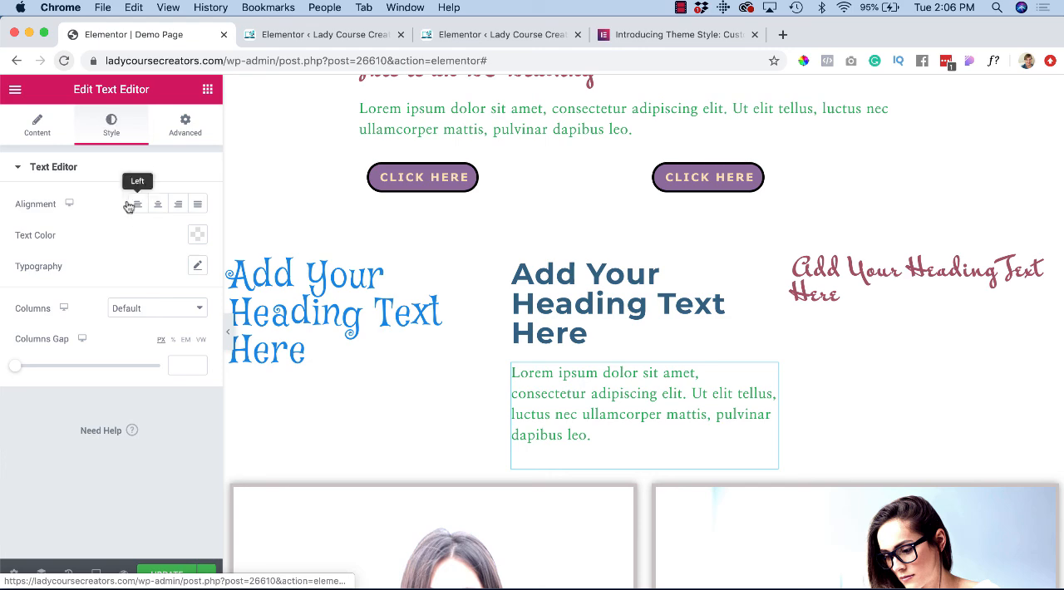
pyautogui.click(197, 235)
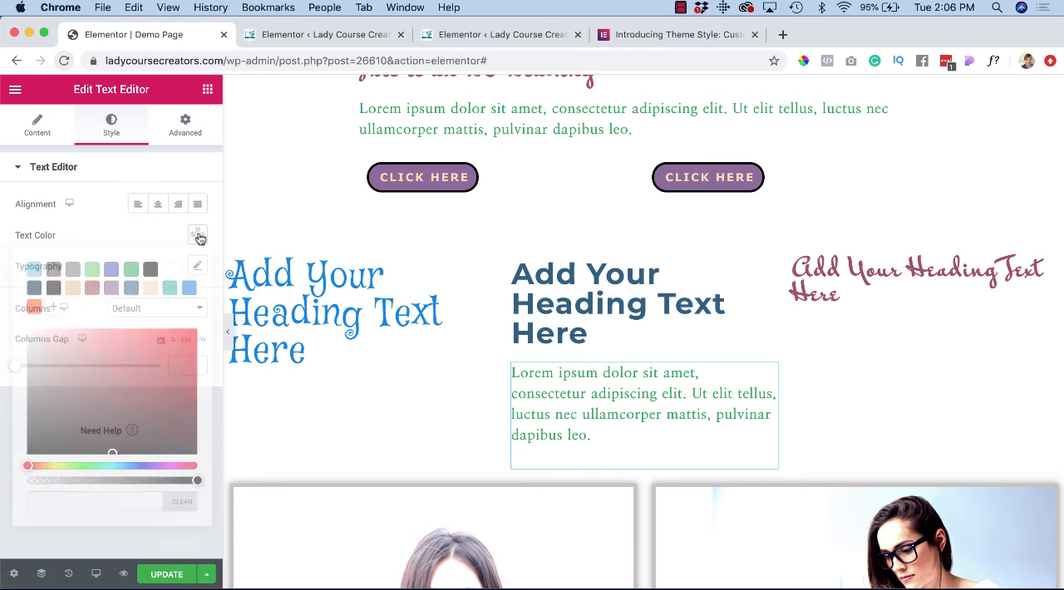
pyautogui.click(53, 269)
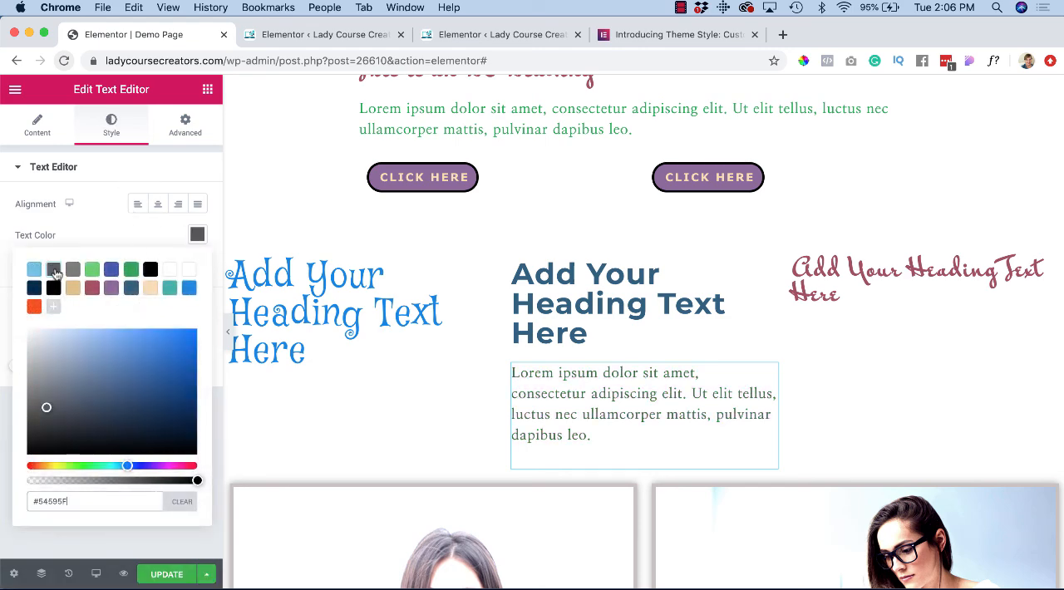
pyautogui.click(204, 240)
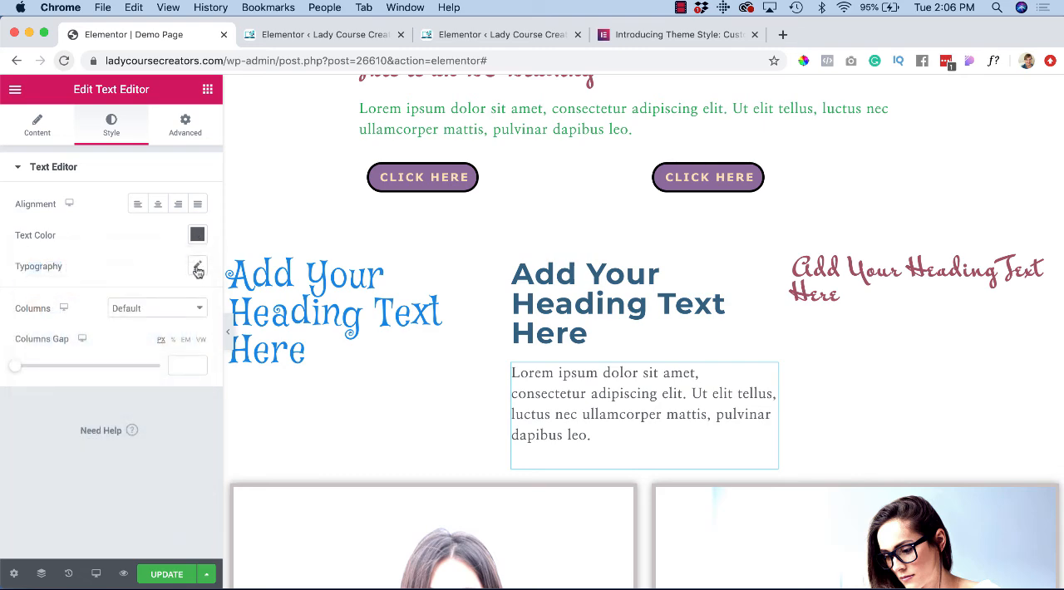
# Step: Set the new paragraph's typography to the Tahoma font family with a weight of 500
pyautogui.click(195, 266)
pyautogui.click(168, 307)
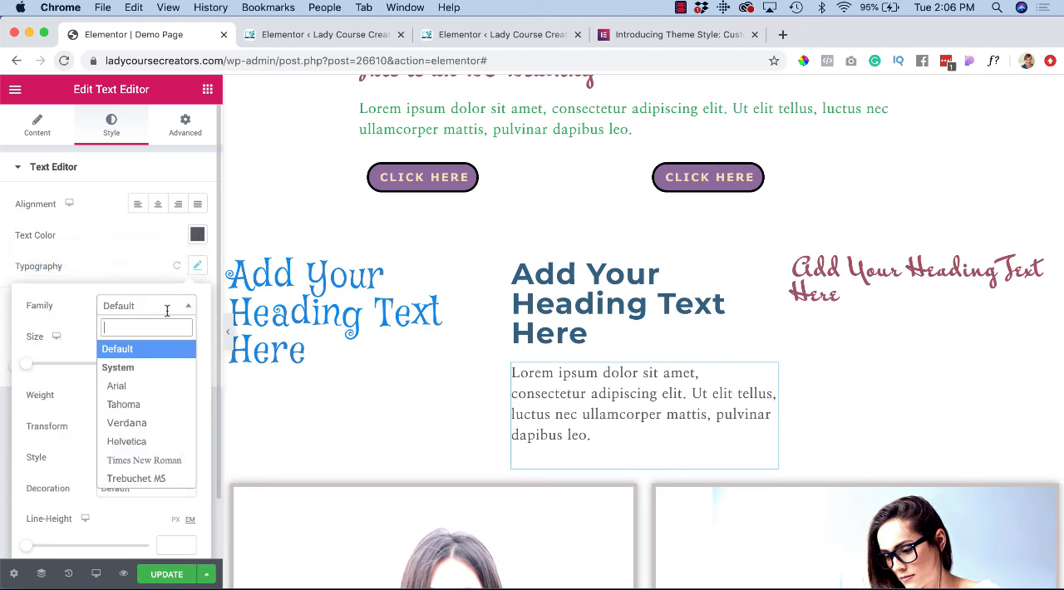
pyautogui.click(150, 404)
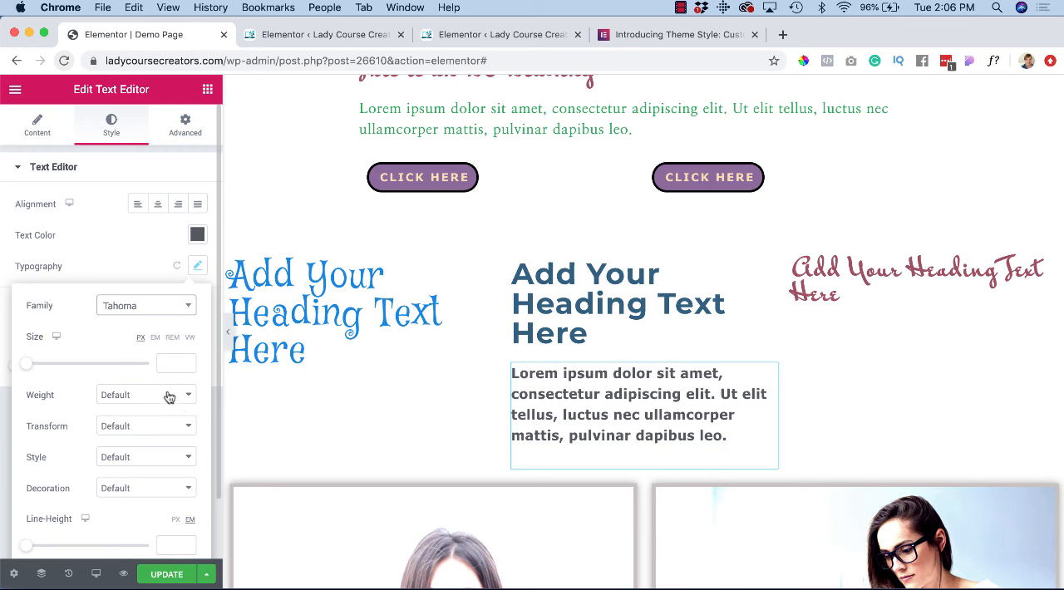
pyautogui.click(167, 395)
pyautogui.click(154, 332)
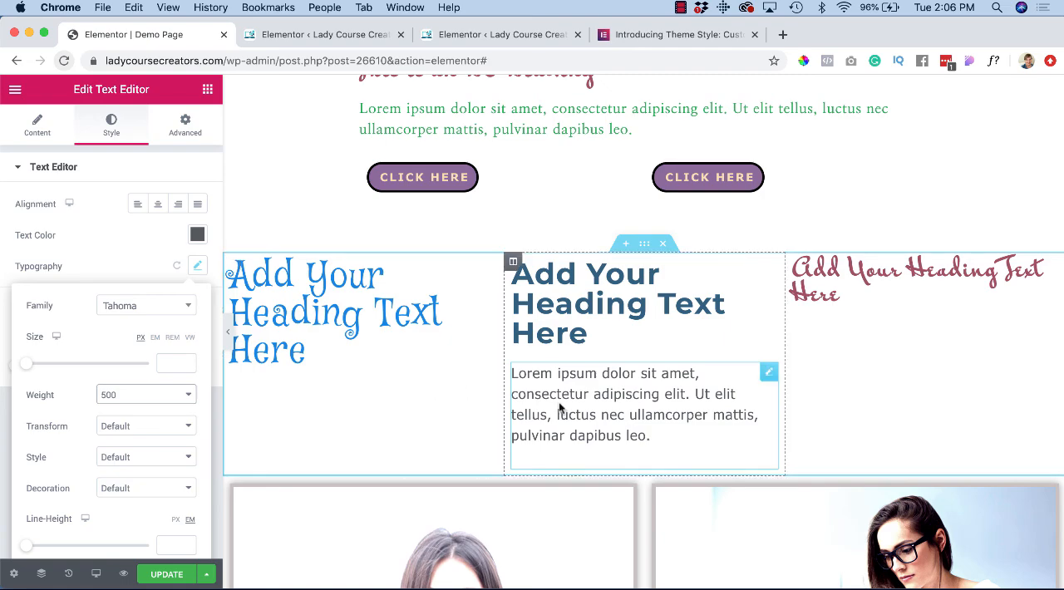
# Step: Compare the customized paragraph with the original page text, and examine the styling of the new headings, images and form
pyautogui.scroll(3, 546, 242)
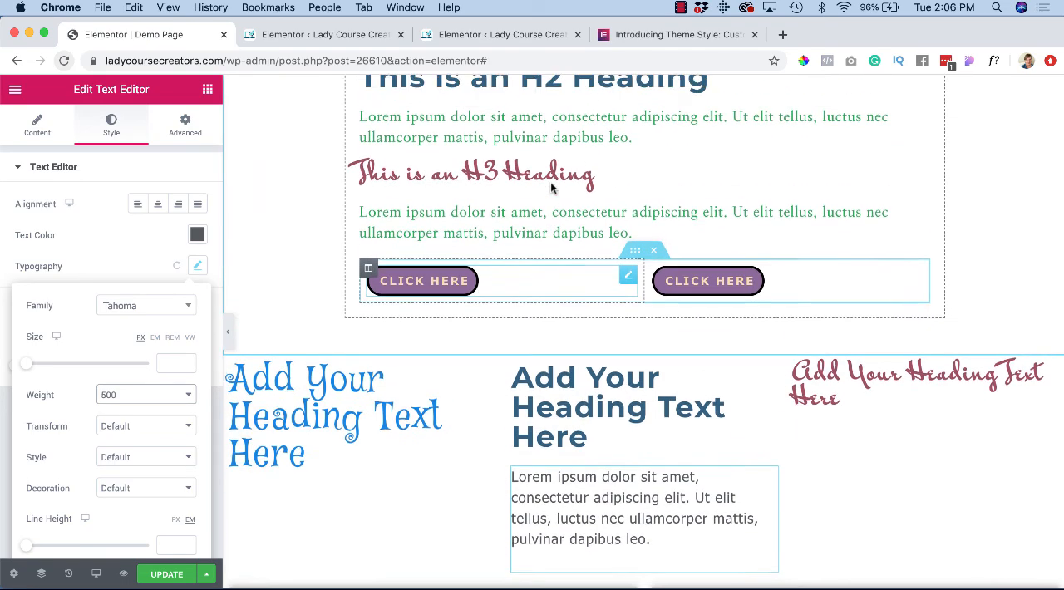
pyautogui.scroll(-3, 544, 332)
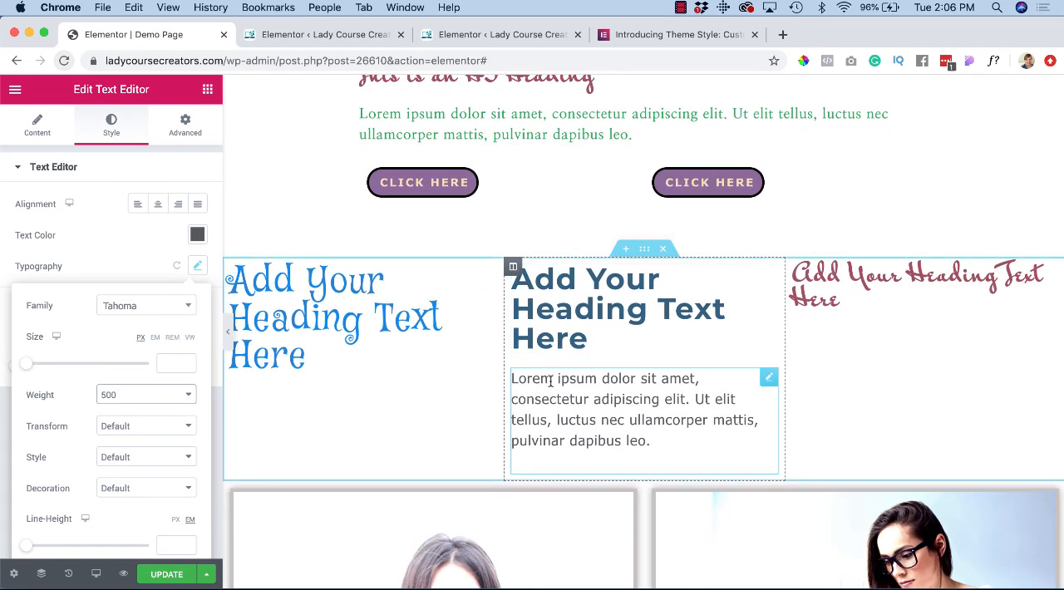
pyautogui.scroll(-10, 549, 381)
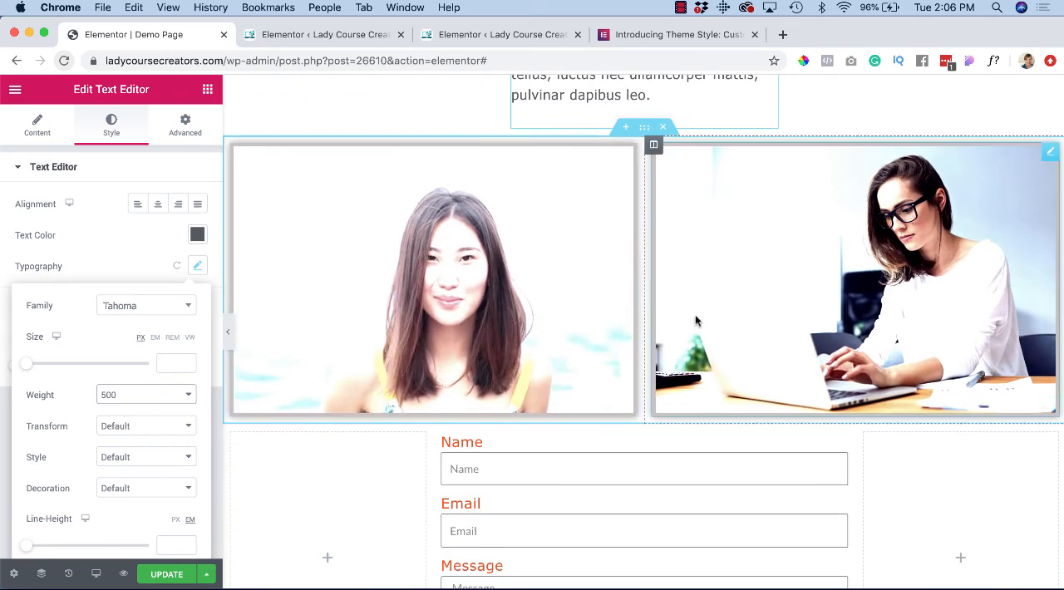
pyautogui.scroll(-1, 632, 312)
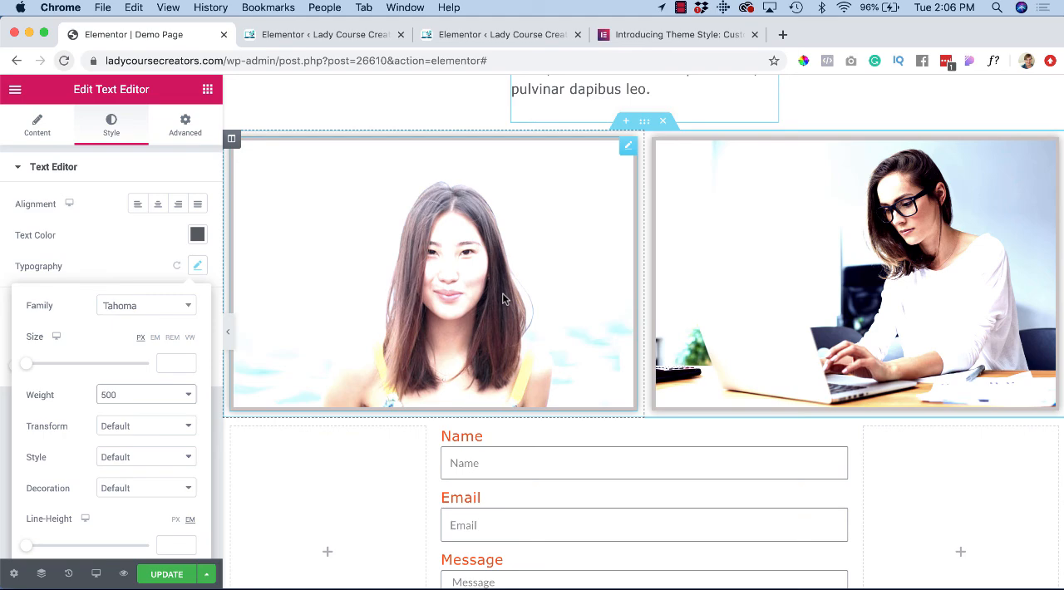
pyautogui.scroll(-5, 502, 299)
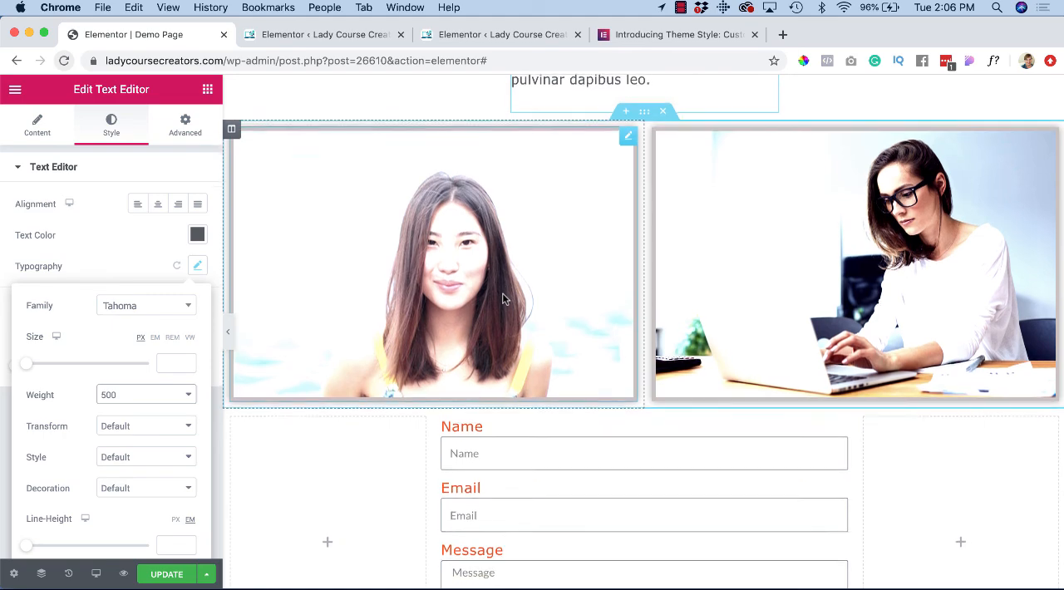
pyautogui.scroll(-1, 517, 269)
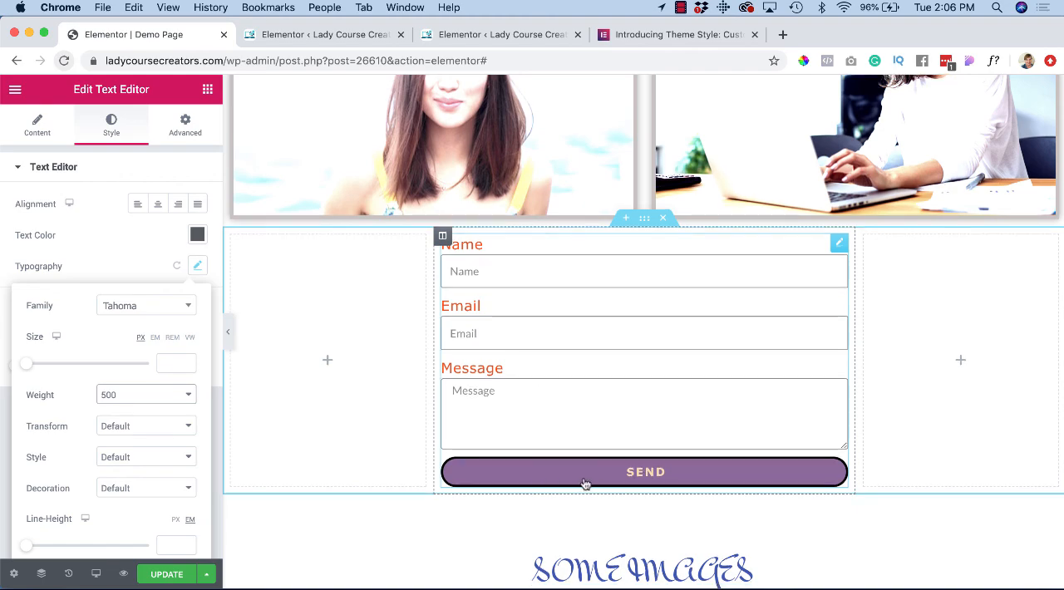
pyautogui.scroll(6, 607, 484)
pyautogui.scroll(9, 607, 485)
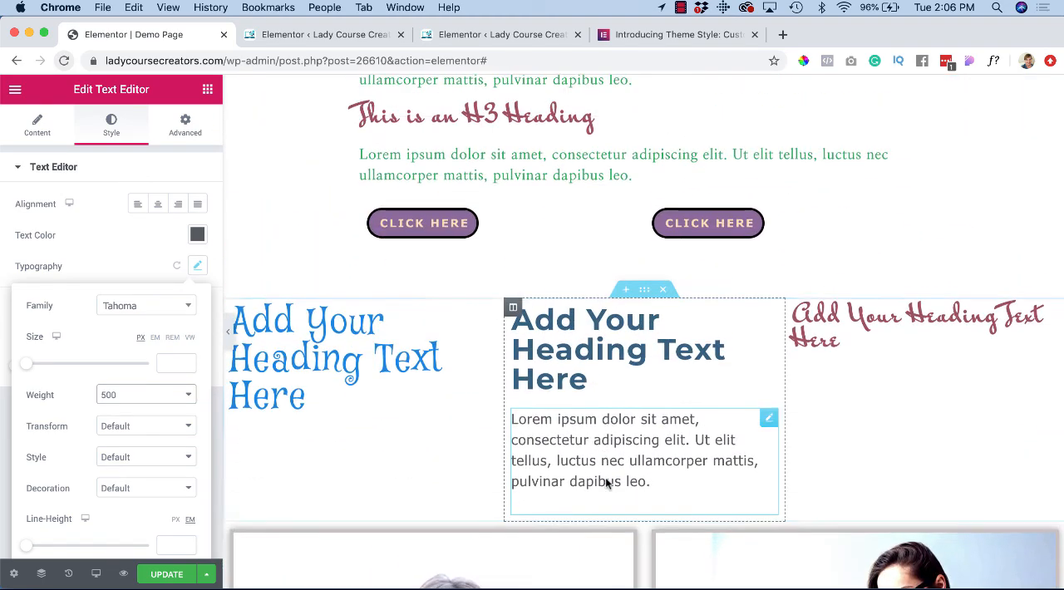
pyautogui.scroll(-5, 607, 484)
pyautogui.scroll(4, 606, 484)
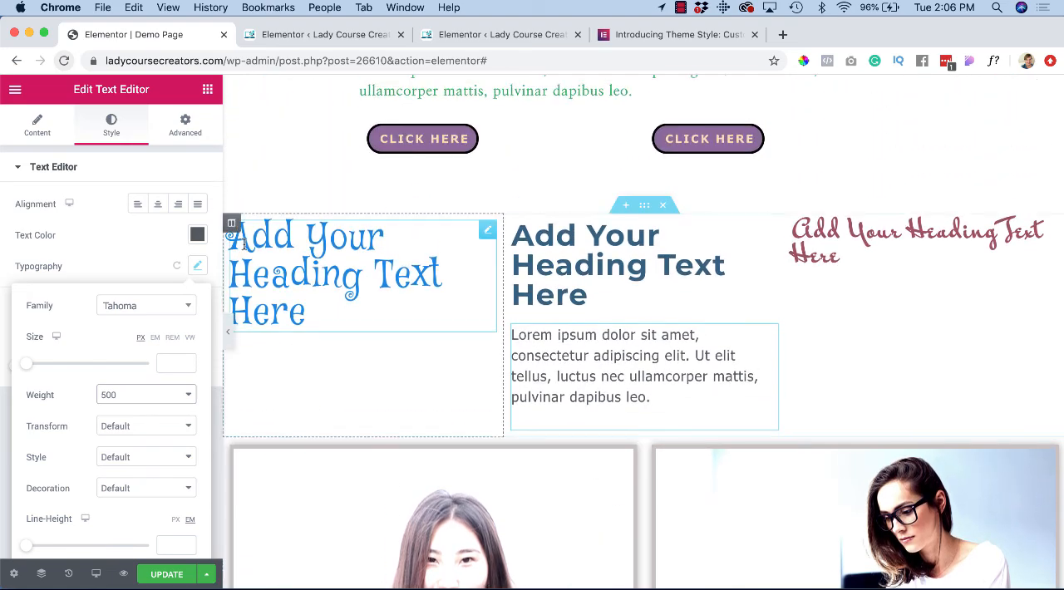
# Step: Add a Button widget below the H1 heading in the first column of the three-column row and update the page
pyautogui.click(207, 89)
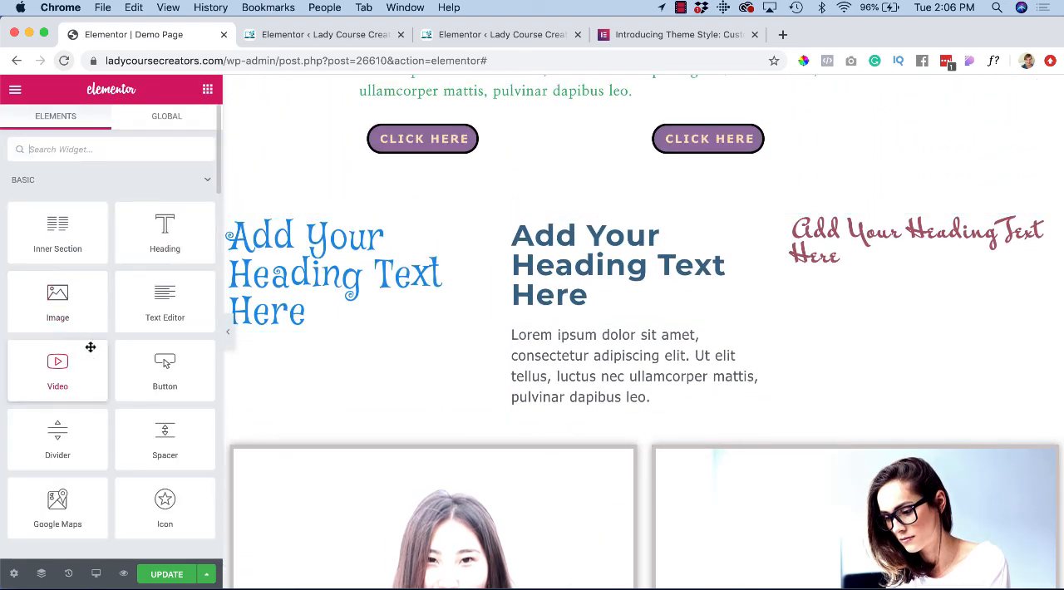
pyautogui.scroll(-2, 145, 436)
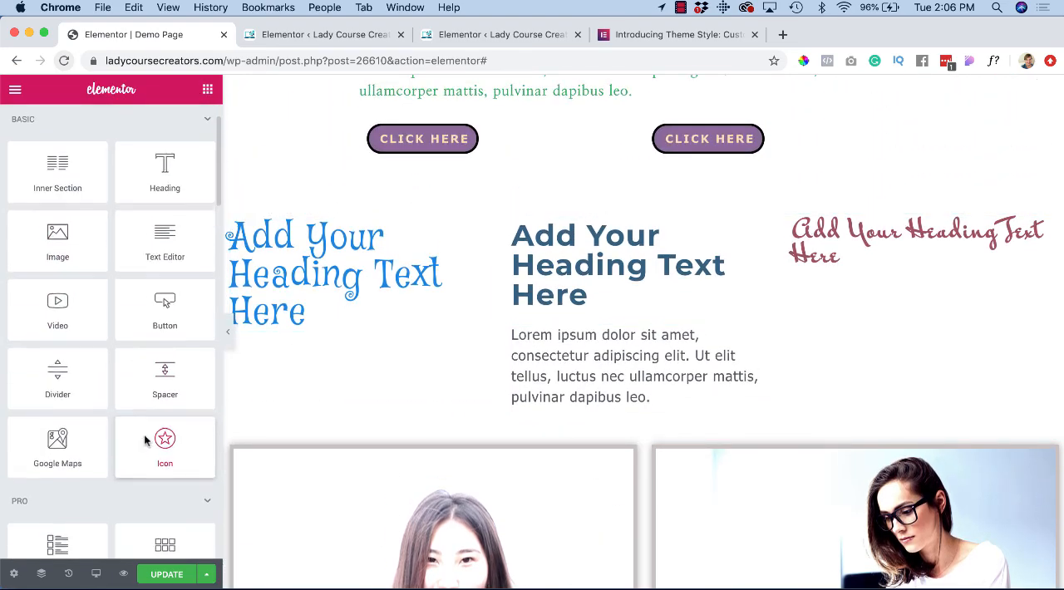
pyautogui.scroll(2, 149, 437)
pyautogui.moveTo(165, 370); pyautogui.dragTo(311, 332)
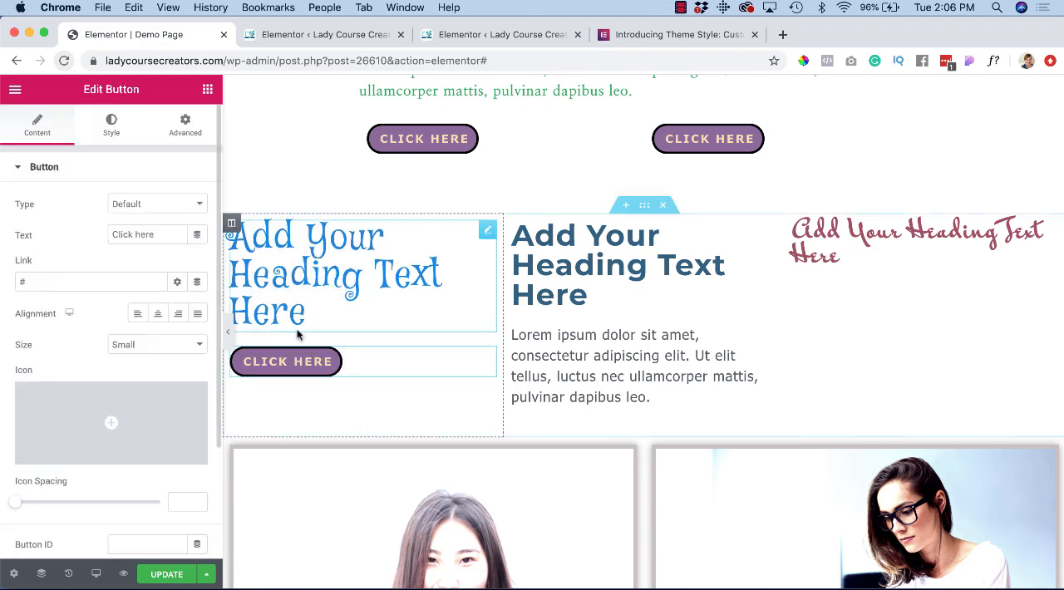
pyautogui.scroll(-8, 358, 379)
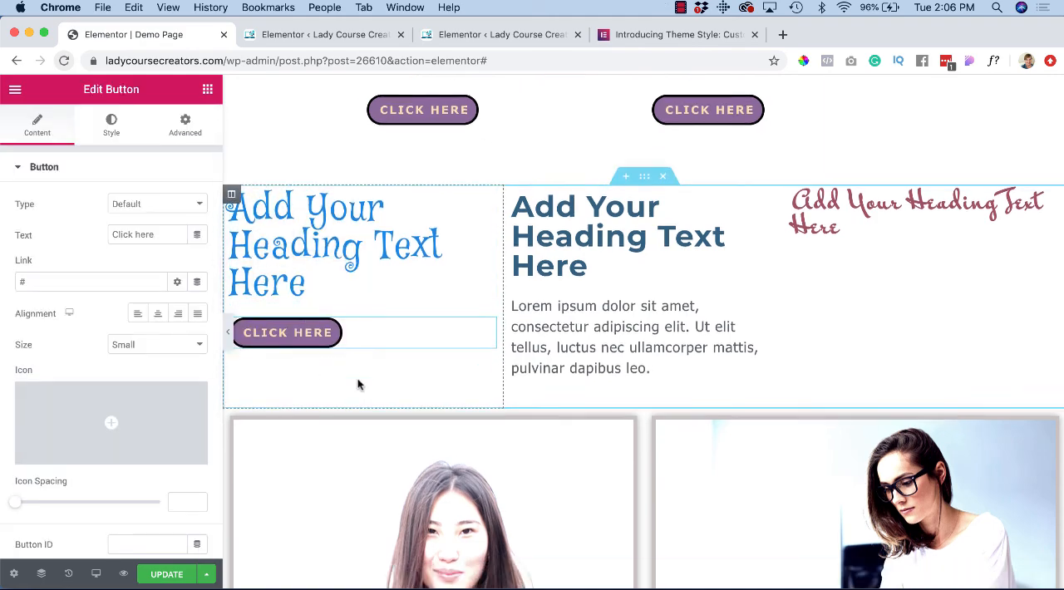
pyautogui.scroll(1, 365, 350)
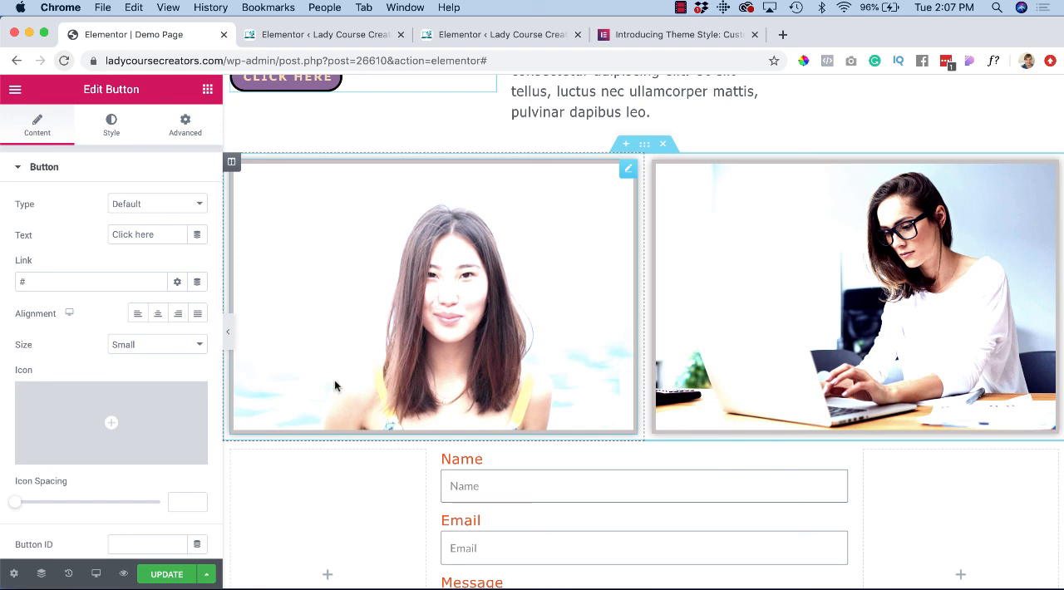
pyautogui.click(169, 576)
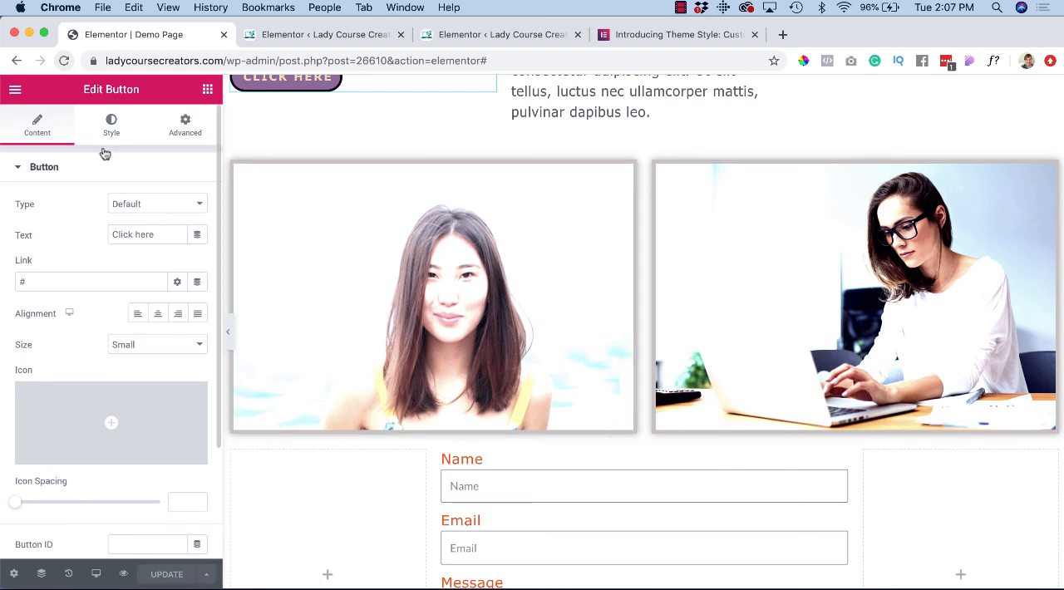
# Step: In the global Theme Style, set the normal-state image border radius to 43 px on all sides and update
pyautogui.click(15, 88)
pyautogui.click(82, 217)
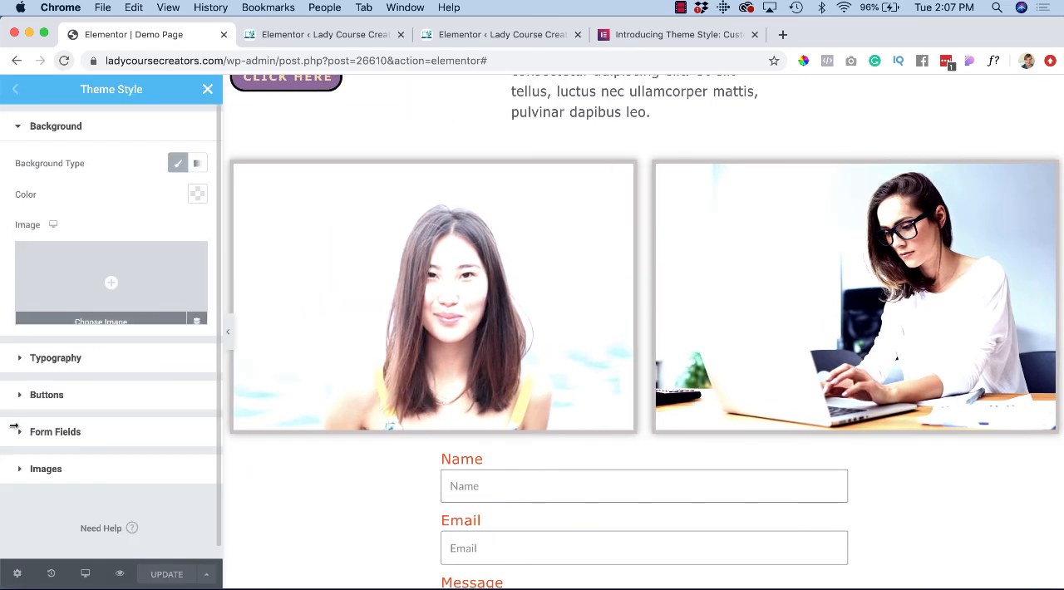
pyautogui.click(21, 470)
pyautogui.scroll(-3, 21, 472)
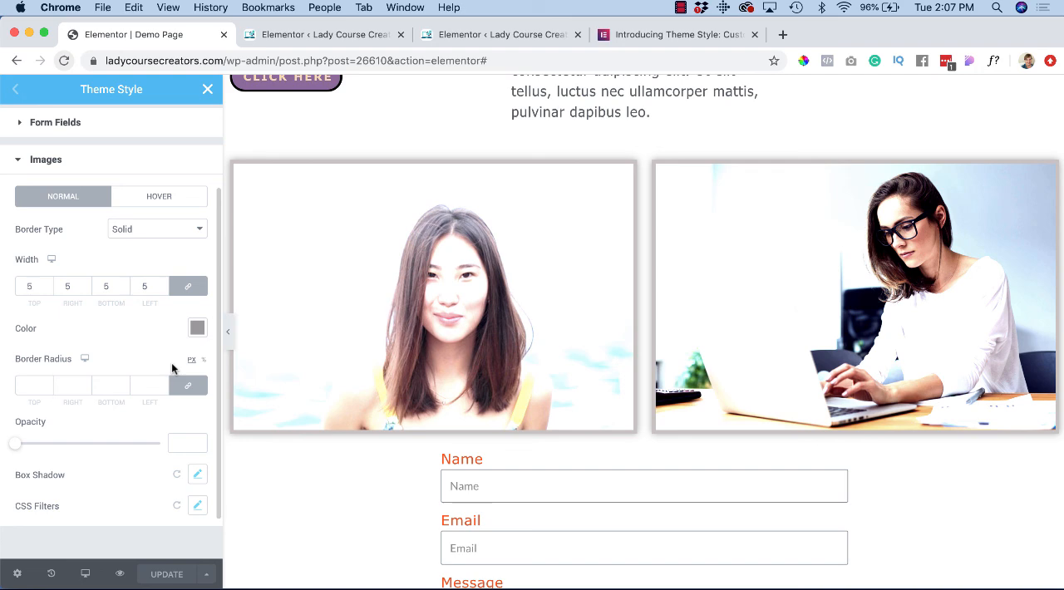
pyautogui.click(188, 386)
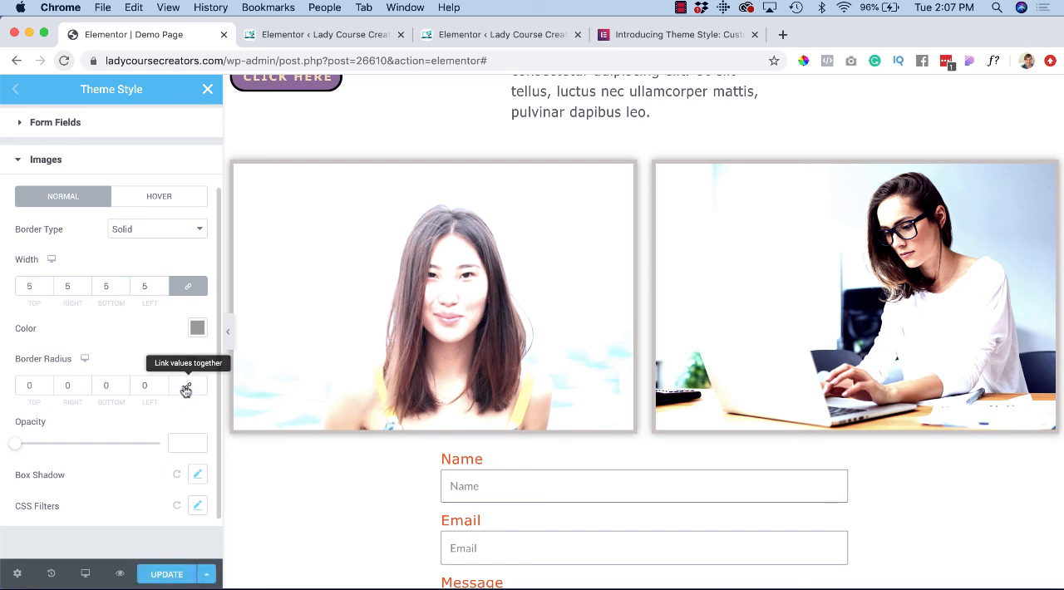
pyautogui.click(164, 383)
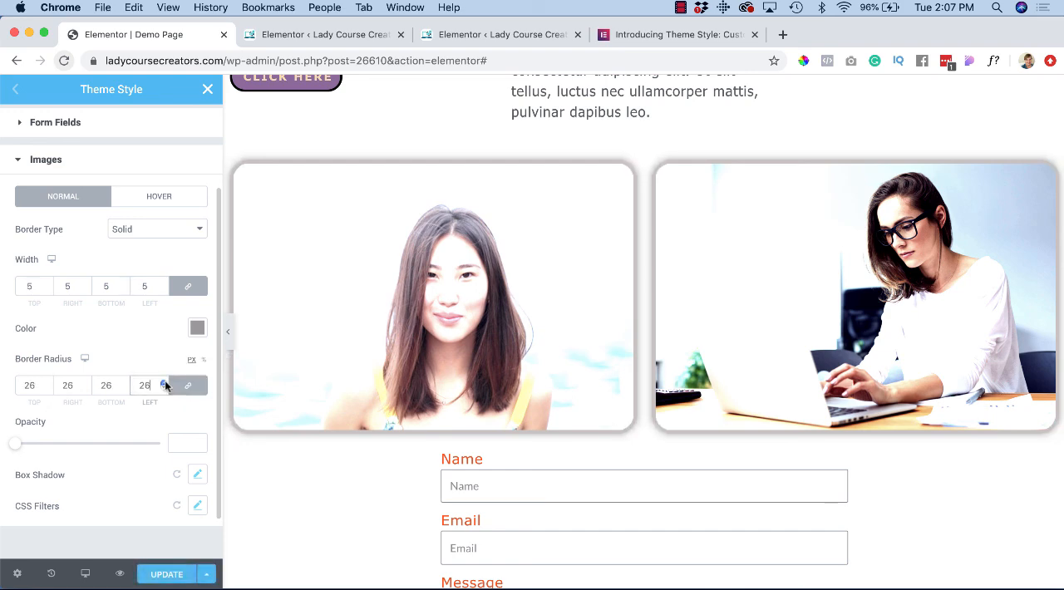
pyautogui.click(165, 384)
pyautogui.click(165, 383)
pyautogui.click(164, 383)
pyautogui.click(165, 383)
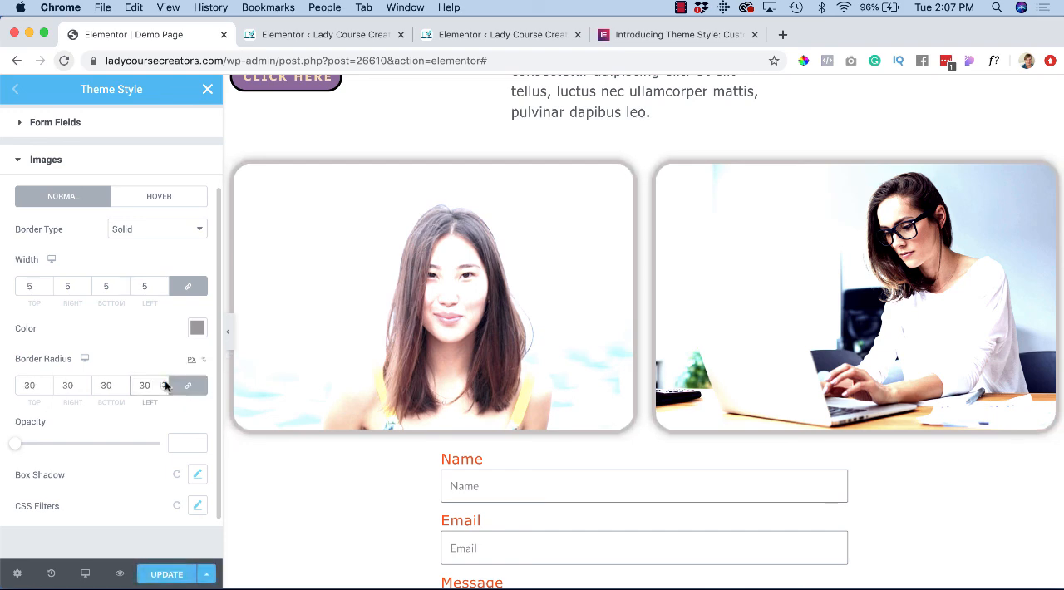
pyautogui.click(165, 383)
pyautogui.click(165, 383)
pyautogui.click(165, 383)
pyautogui.click(164, 384)
pyautogui.click(165, 383)
pyautogui.click(165, 383)
pyautogui.click(165, 383)
pyautogui.click(165, 383)
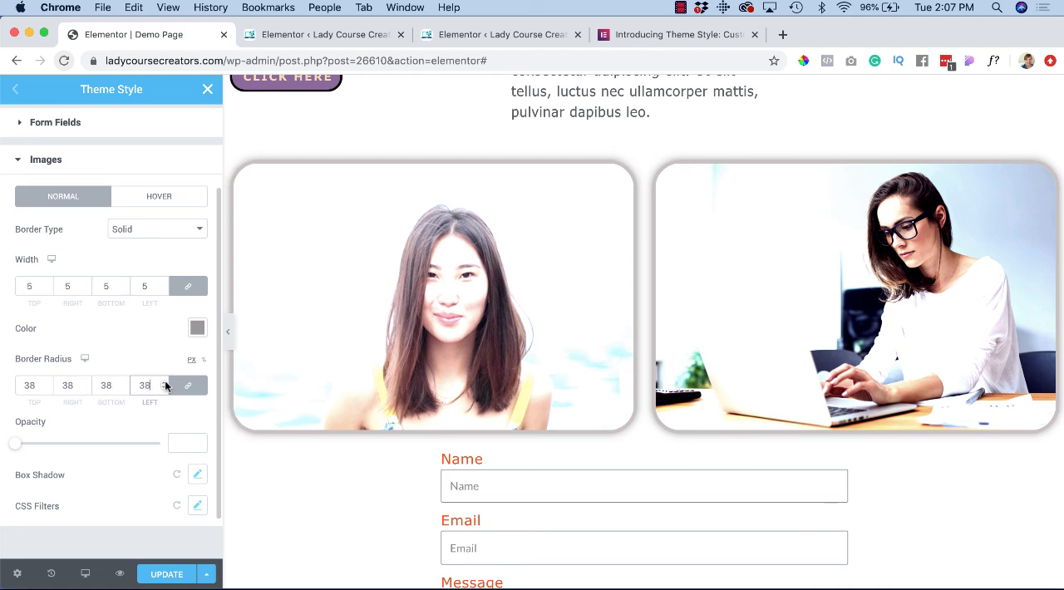
pyautogui.click(165, 383)
pyautogui.click(164, 383)
pyautogui.click(165, 384)
pyautogui.click(164, 384)
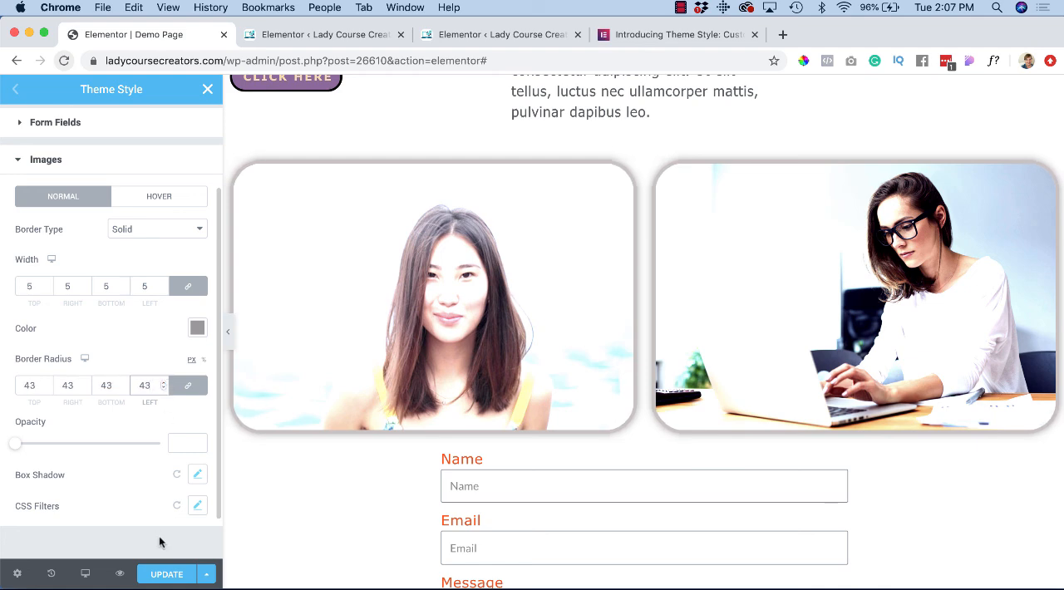
pyautogui.click(165, 574)
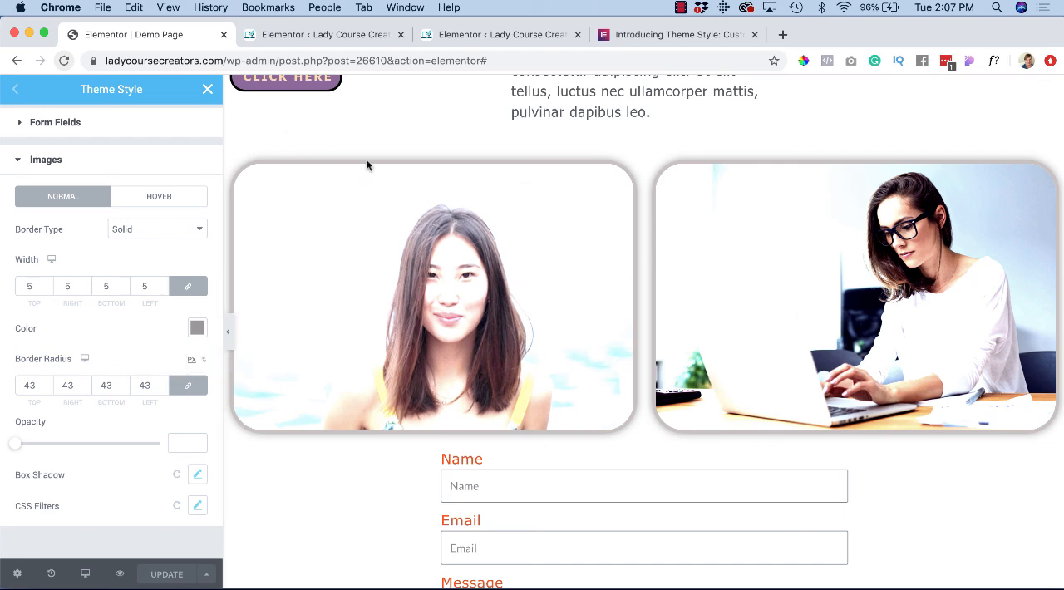
# Step: Examine the rest of the page's images, form, headings and buttons for the global styling
pyautogui.scroll(-5, 315, 260)
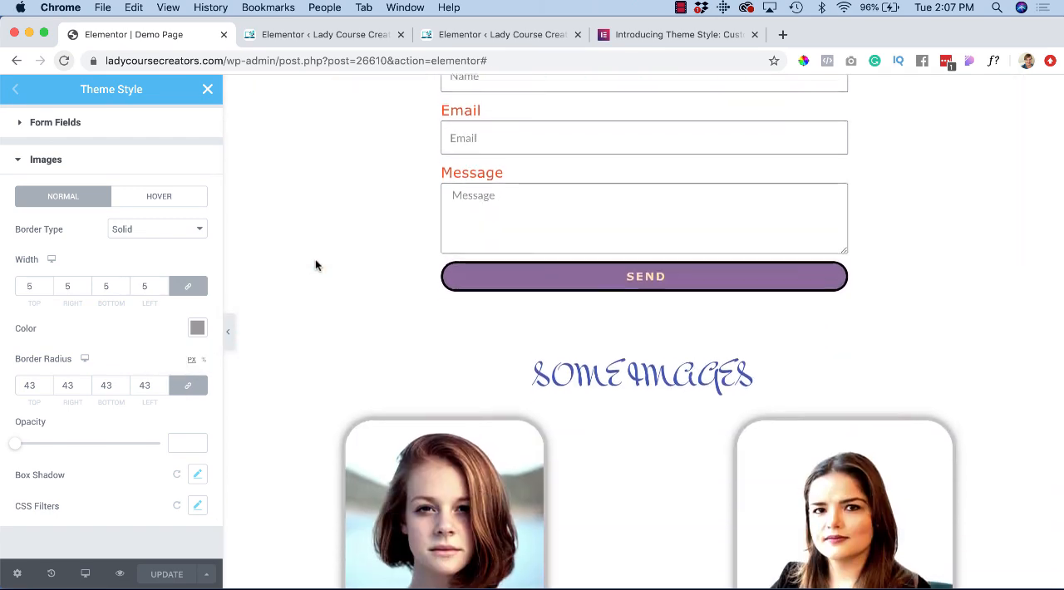
pyautogui.scroll(3, 315, 260)
pyautogui.scroll(15, 316, 264)
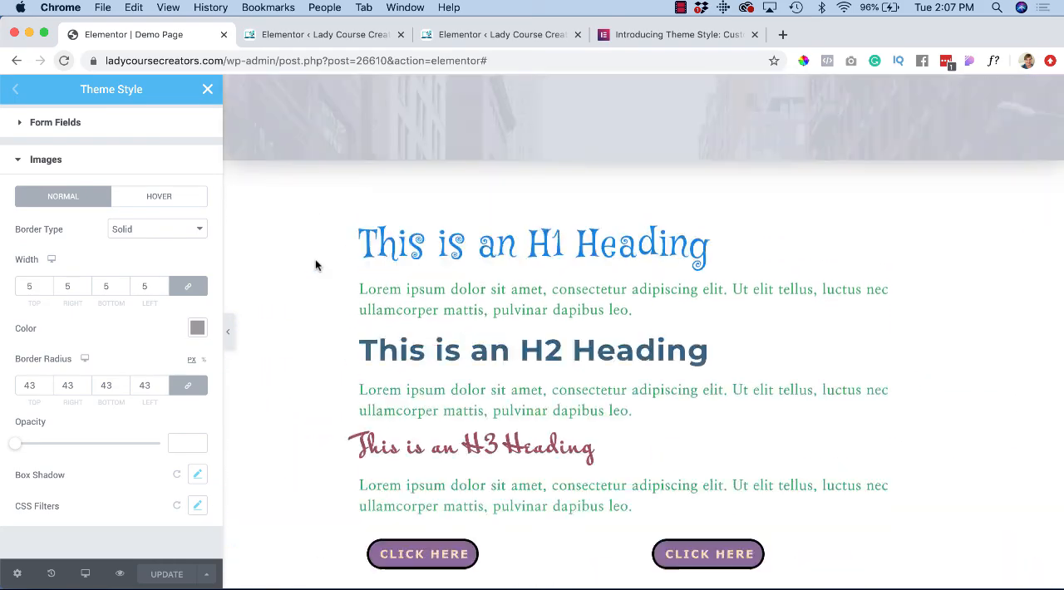
pyautogui.scroll(-10, 315, 260)
pyautogui.scroll(1, 316, 265)
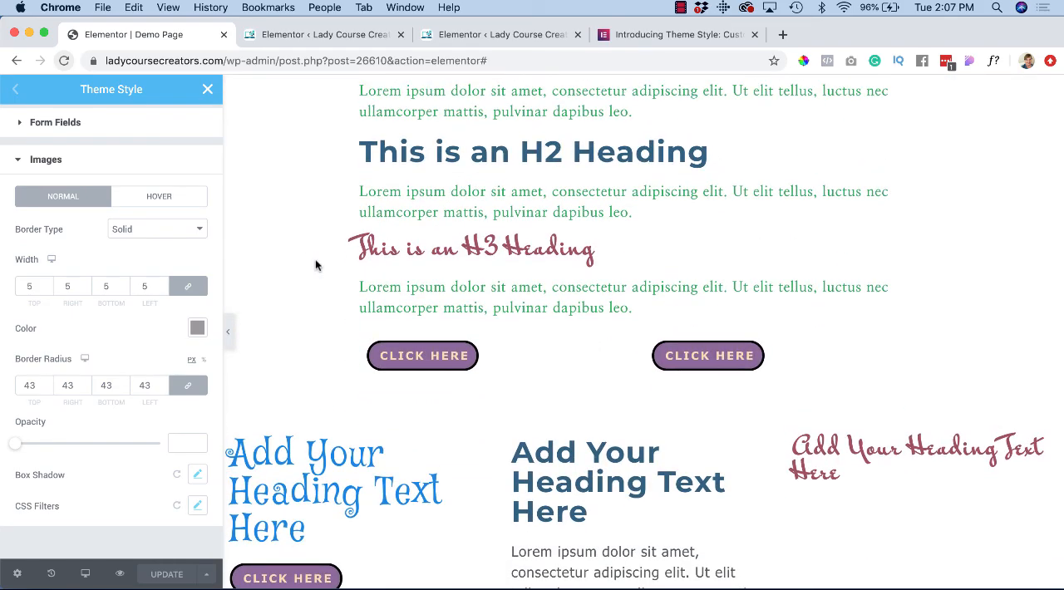